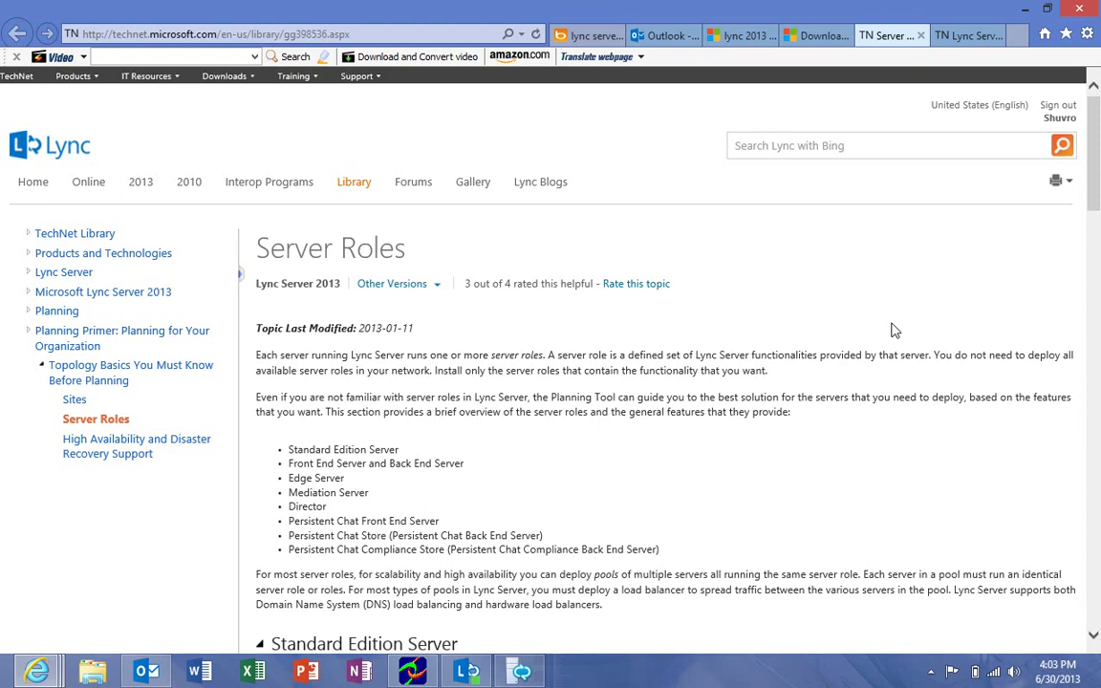
# Review the Microsoft Lync Server 2013 Planning Tool download page and its details, and look through the Start screen's installed apps.
pyautogui.click(817, 36)
pyautogui.moveTo(226, 239); pyautogui.dragTo(659, 236)
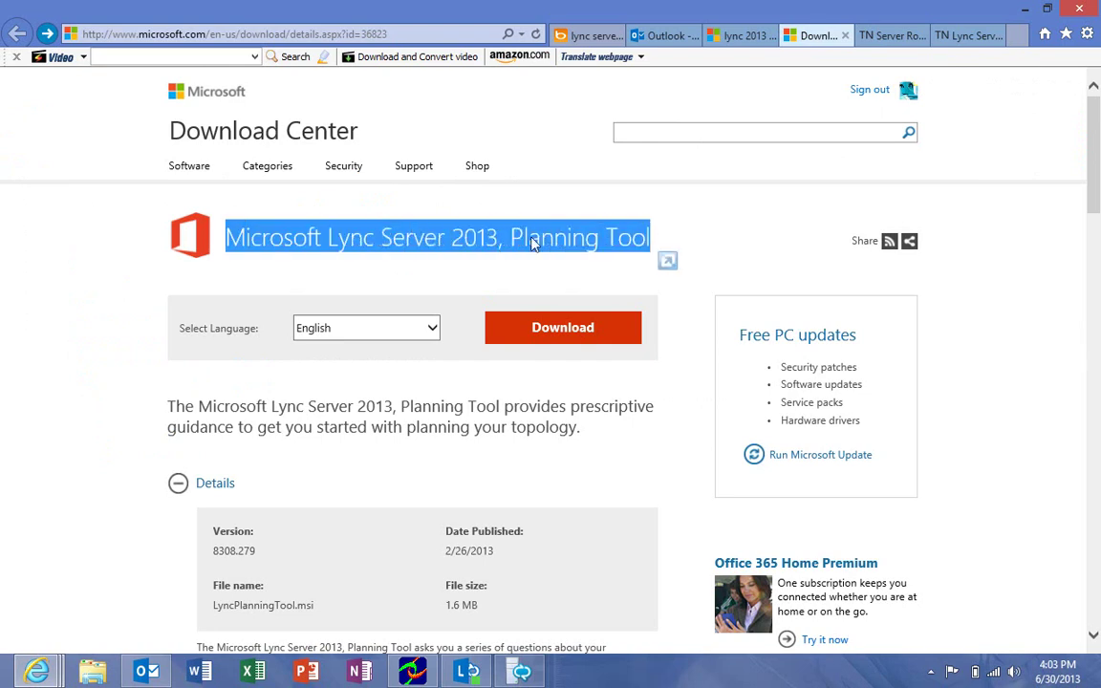
pyautogui.click(683, 247)
pyautogui.scroll(-5, 681, 250)
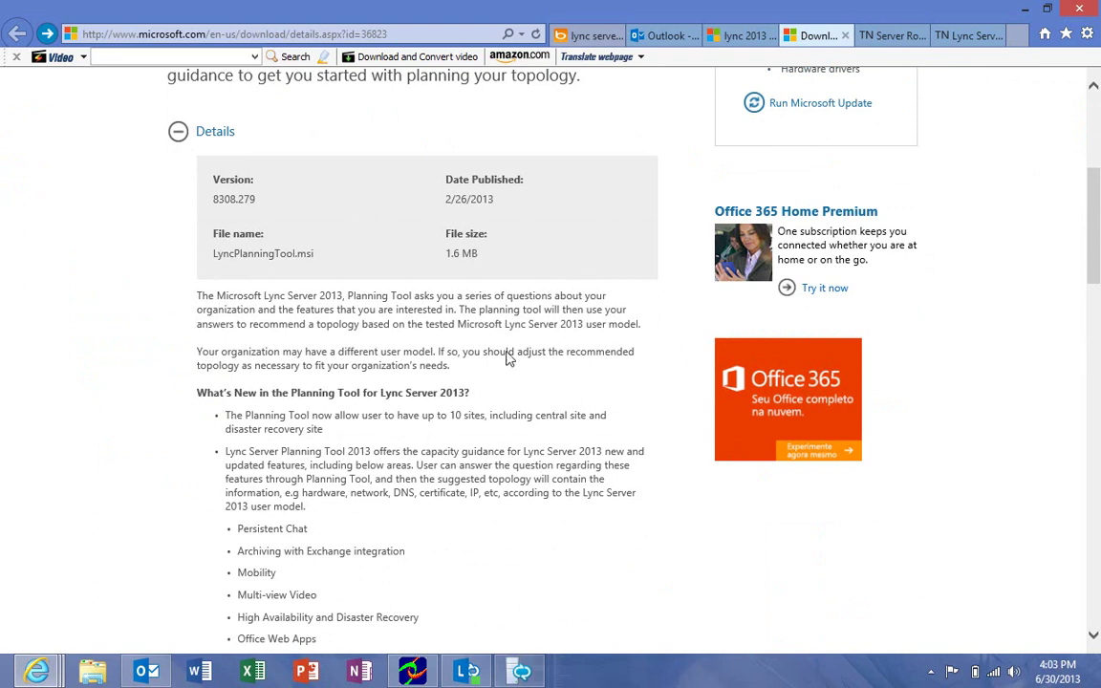
pyautogui.press('super')
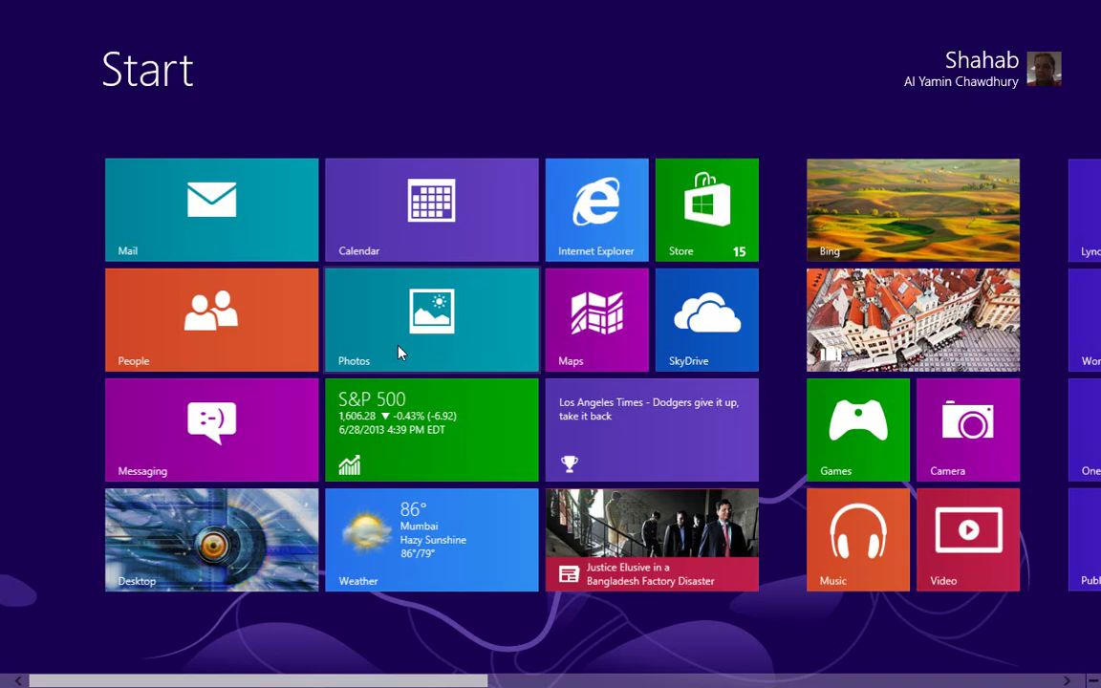
pyautogui.scroll(-5, 358, 311)
pyautogui.scroll(-4, 1048, 374)
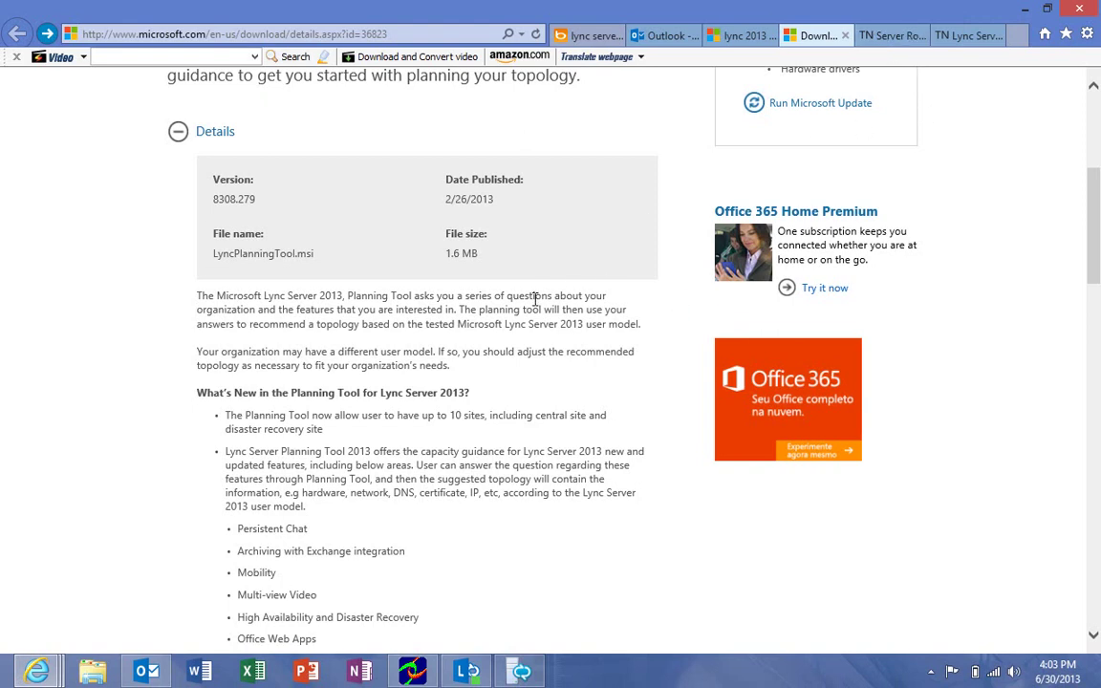
pyautogui.scroll(3, 535, 299)
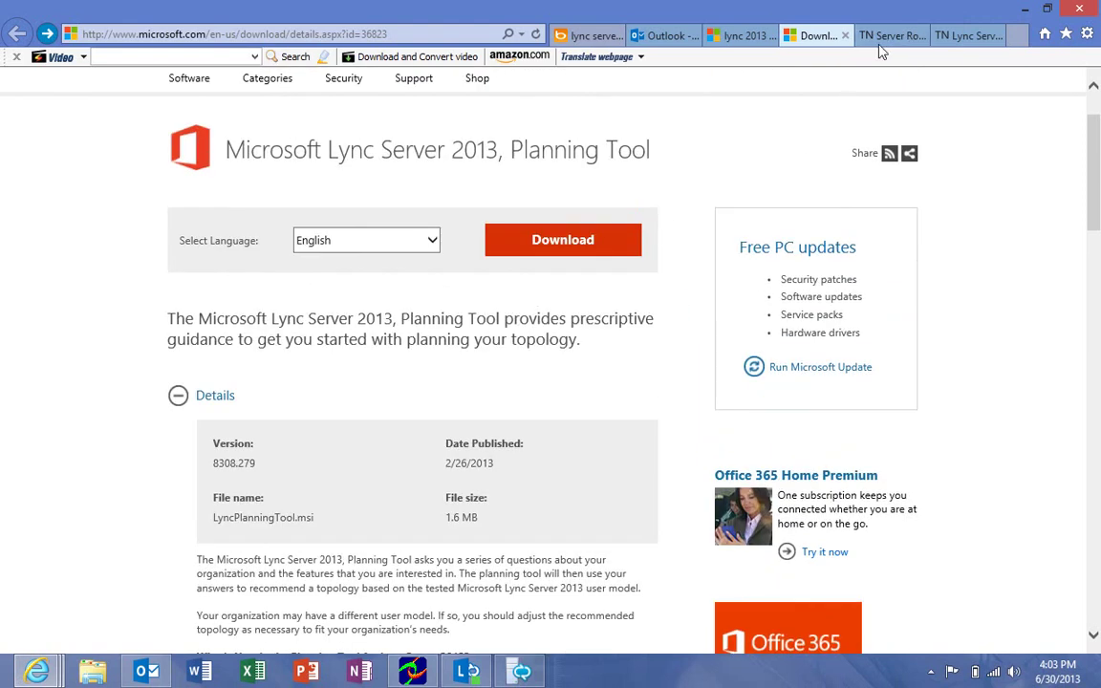
# Review the list of Lync Server 2013 roles in the TechNet Server Roles article, highlighting Mediation Server and Director.
pyautogui.click(889, 37)
pyautogui.scroll(-2, 669, 304)
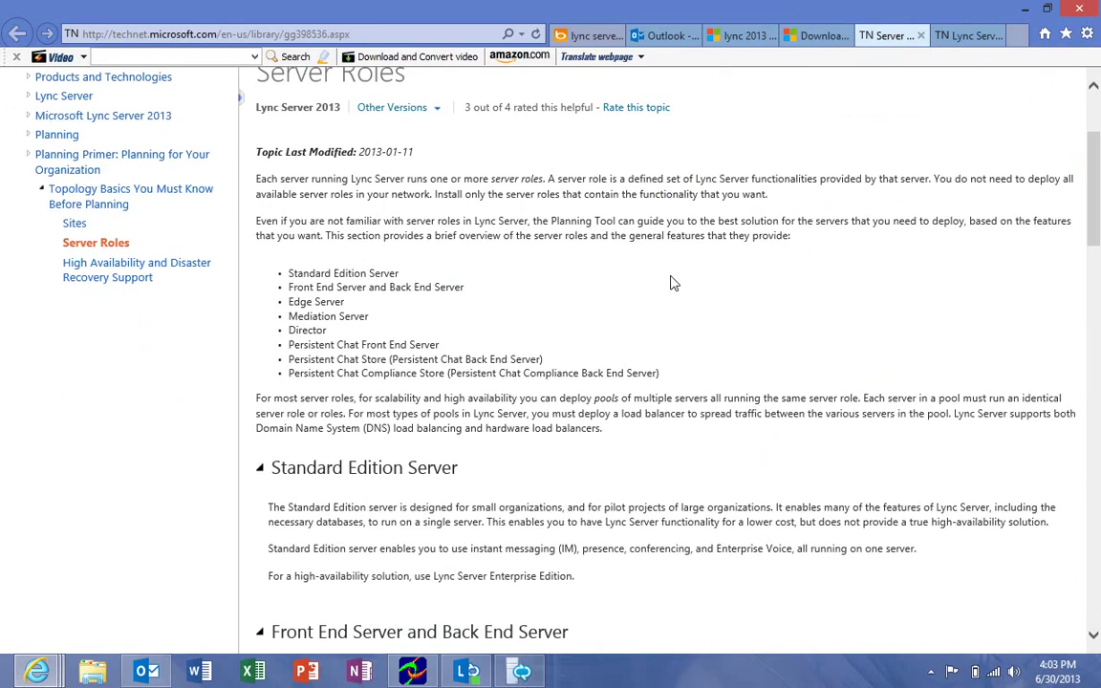
pyautogui.moveTo(289, 273); pyautogui.dragTo(685, 380)
pyautogui.click(685, 380)
pyautogui.scroll(-2, 560, 279)
pyautogui.scroll(2, 466, 186)
pyautogui.moveTo(290, 285); pyautogui.dragTo(349, 337)
pyautogui.moveTo(291, 317); pyautogui.dragTo(386, 322)
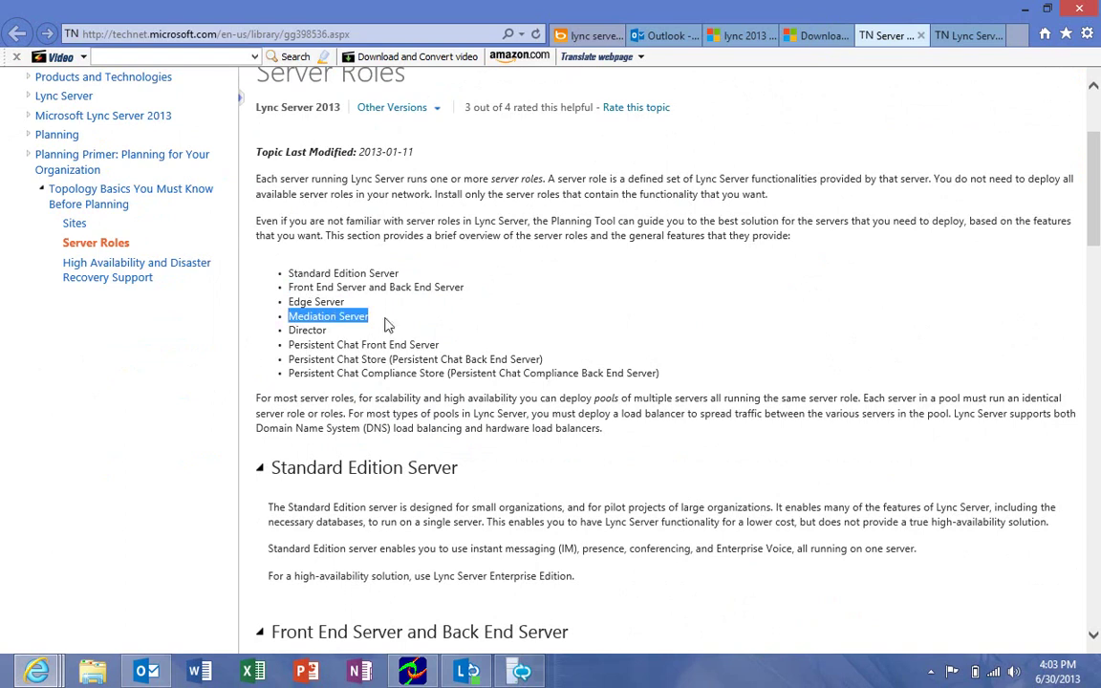
pyautogui.moveTo(288, 330); pyautogui.dragTo(327, 331)
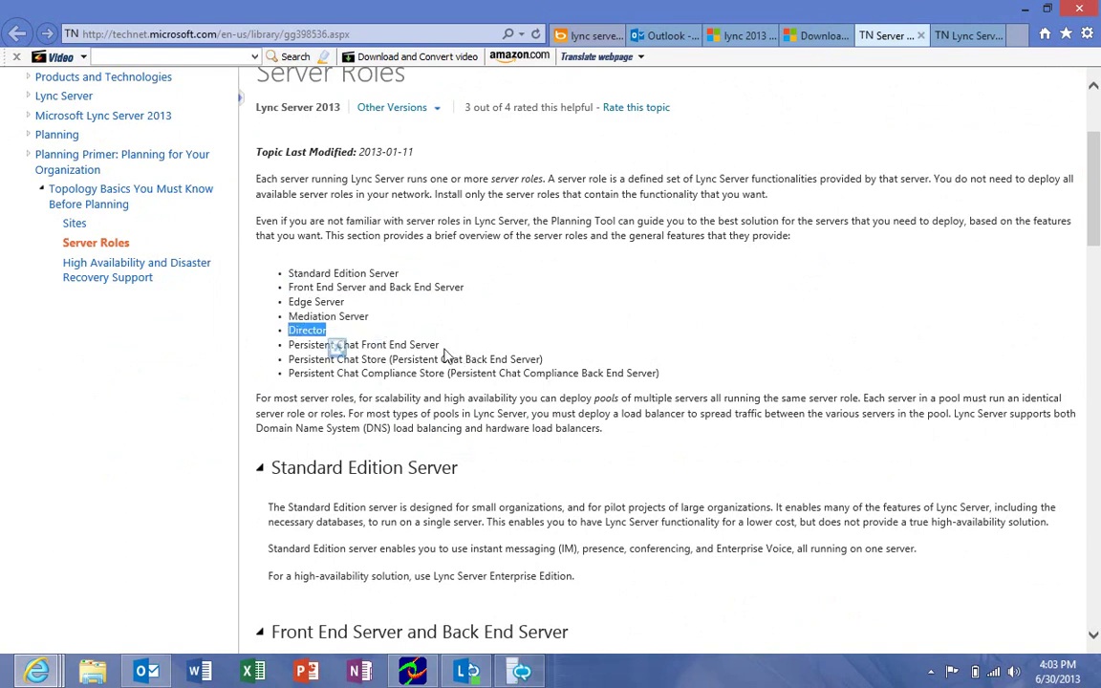
pyautogui.click(388, 346)
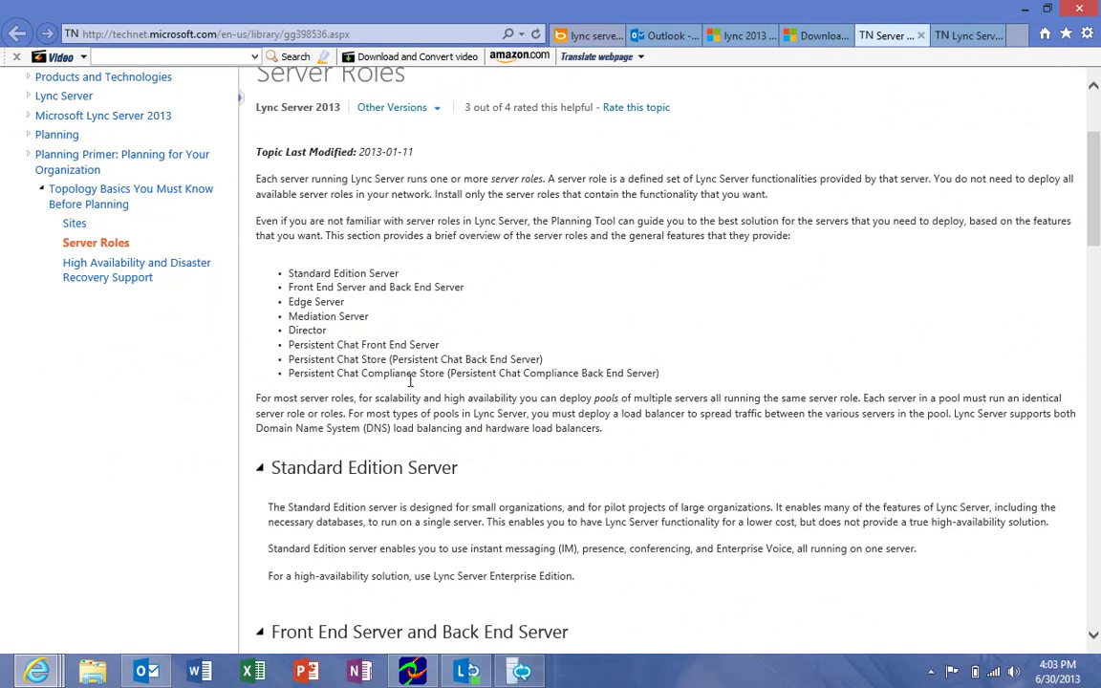
# Read the Server Roles article's sections on Standard Edition, Front End, Back End and Edge servers, and highlight the article's web address.
pyautogui.scroll(-4, 375, 316)
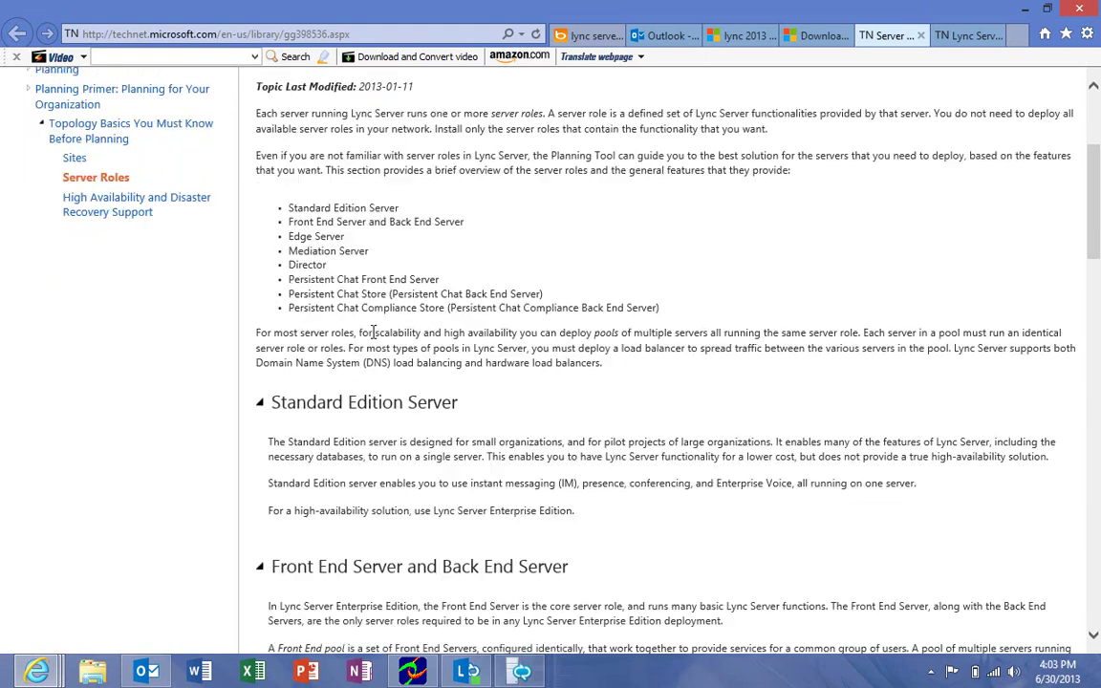
pyautogui.scroll(-3, 373, 339)
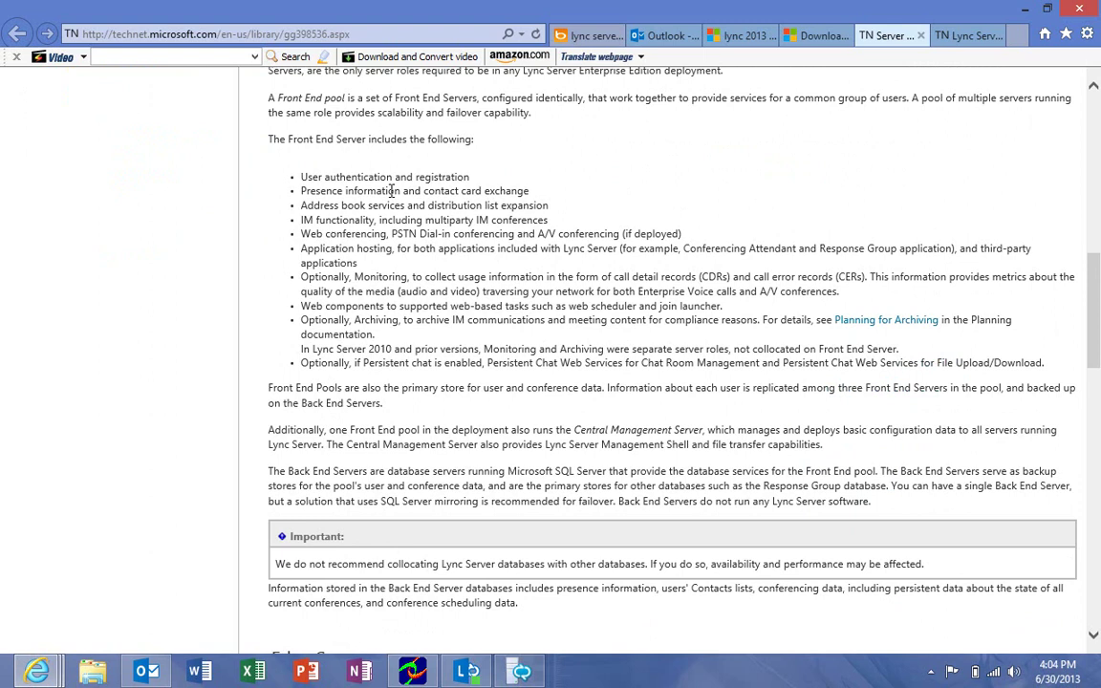
pyautogui.scroll(-2, 391, 190)
pyautogui.click(389, 33)
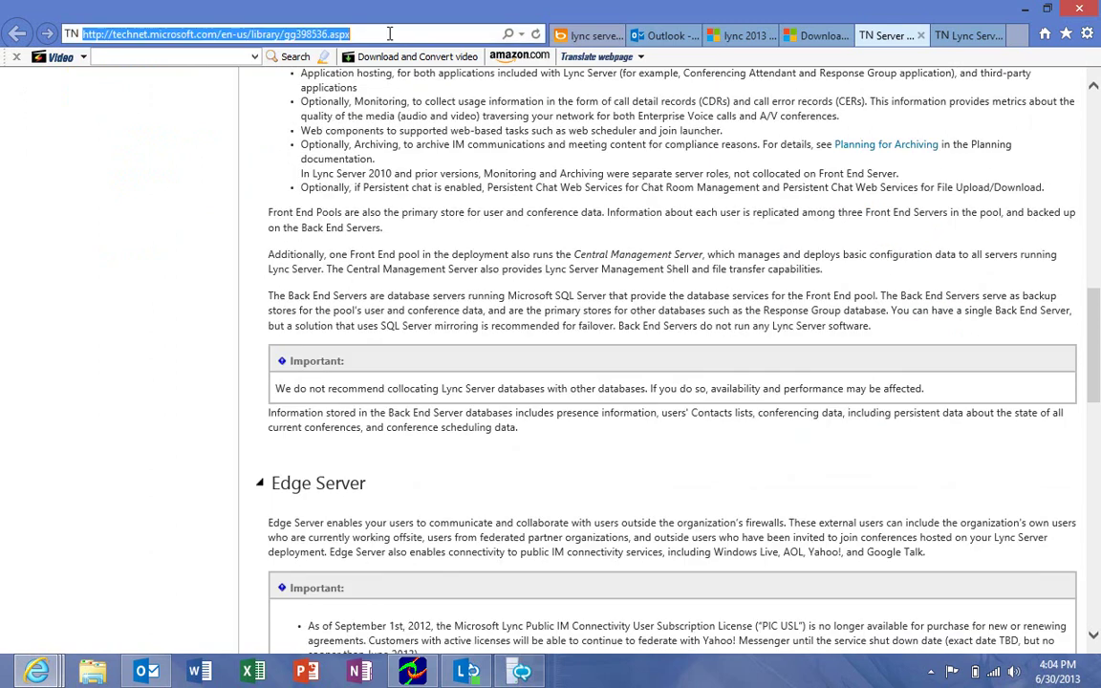
pyautogui.click(515, 246)
pyautogui.scroll(12, 516, 244)
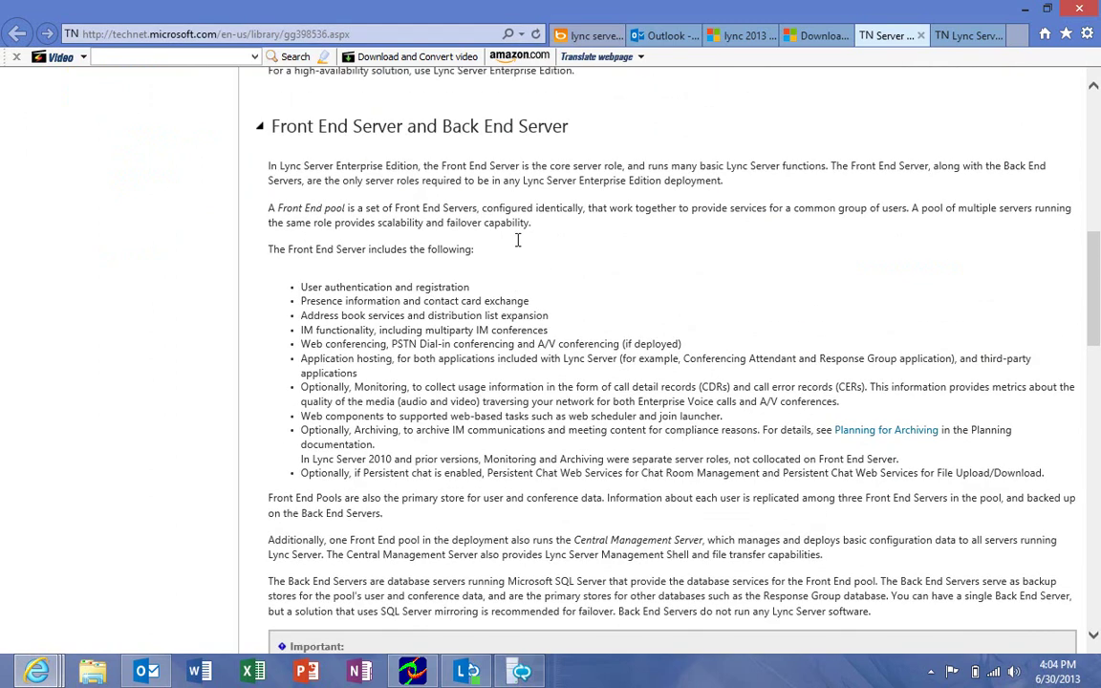
# Highlight the web addresses of the Planning Tool download and the Lync Server 2013: Architecture & Administration video, and review the video page.
pyautogui.click(817, 35)
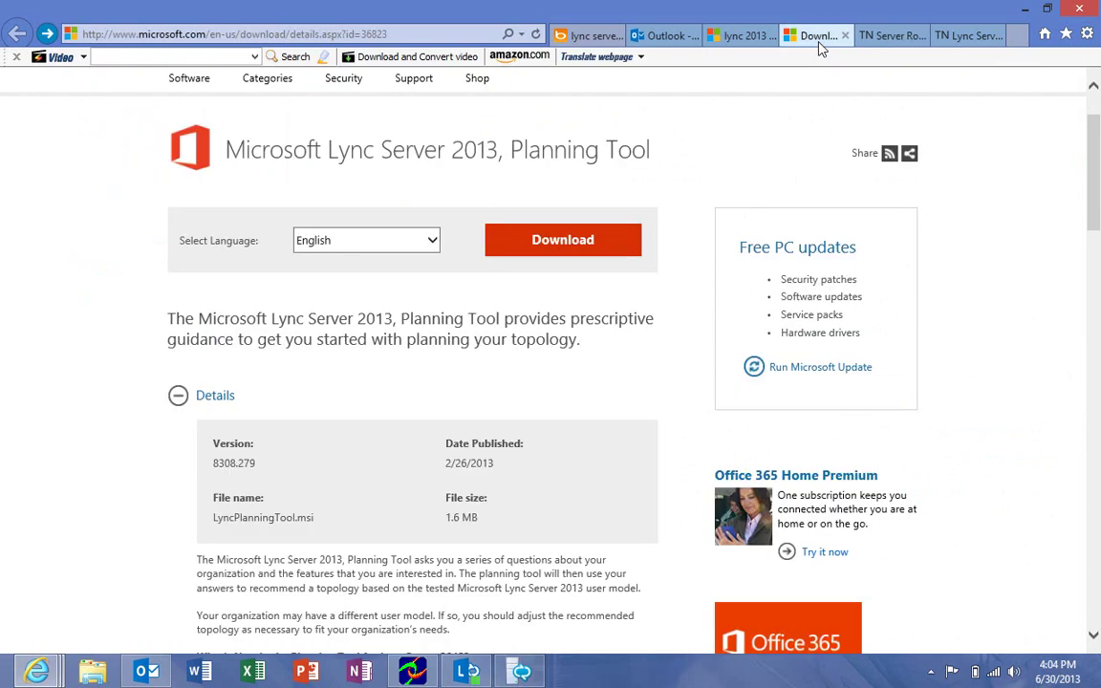
pyautogui.click(432, 32)
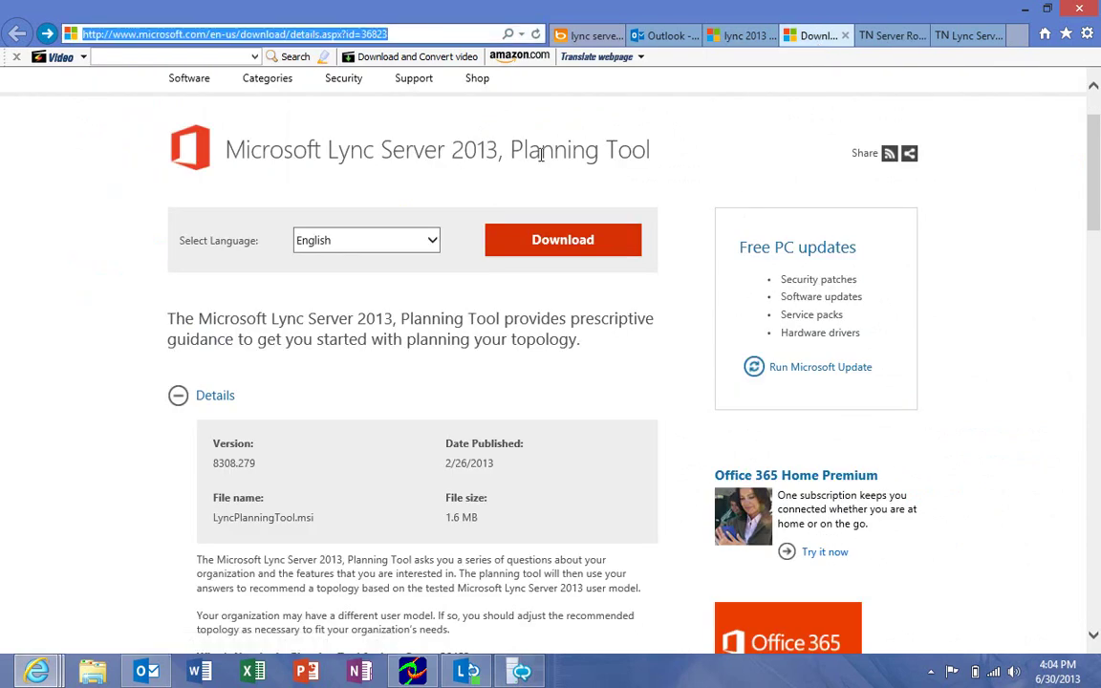
pyautogui.click(967, 36)
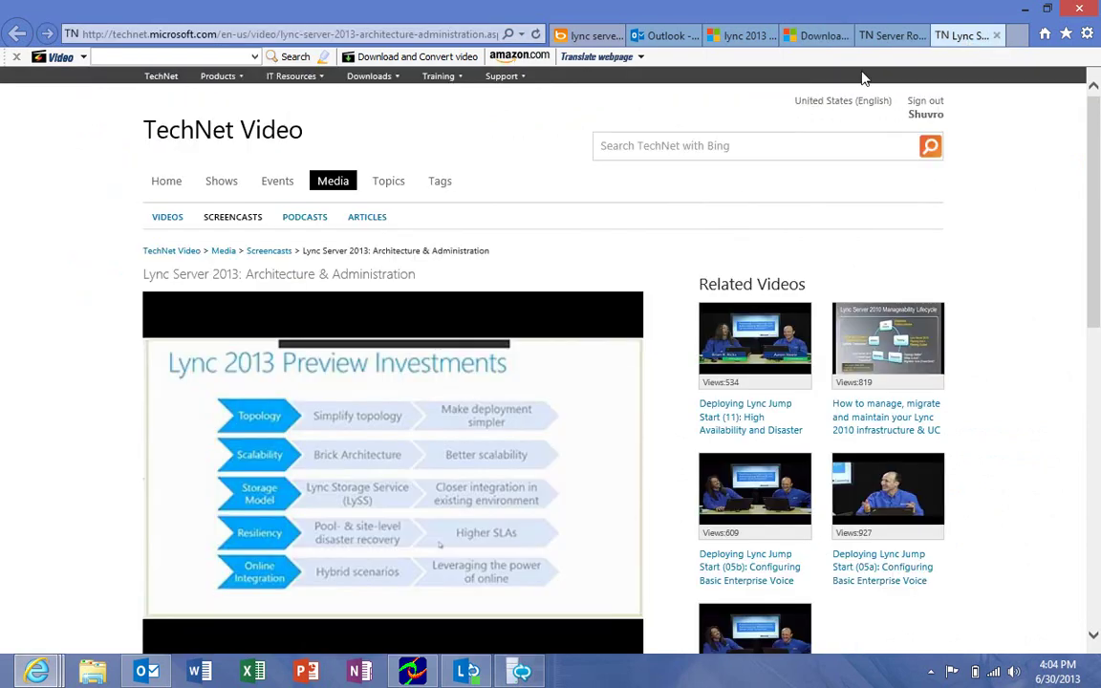
pyautogui.click(458, 34)
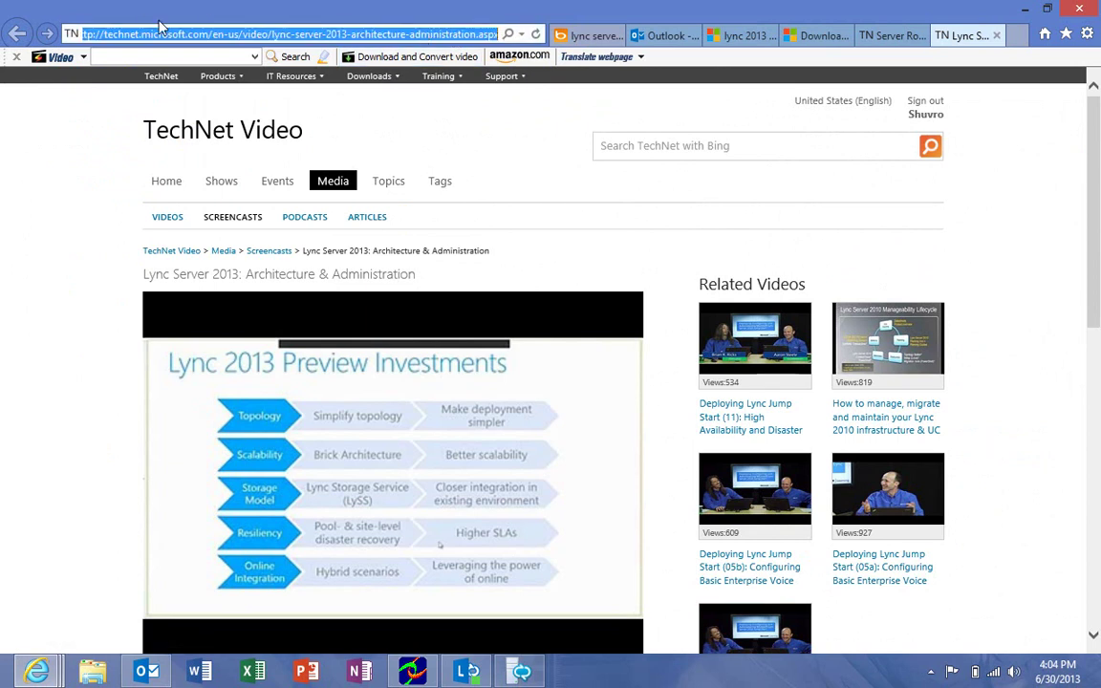
pyautogui.click(1005, 279)
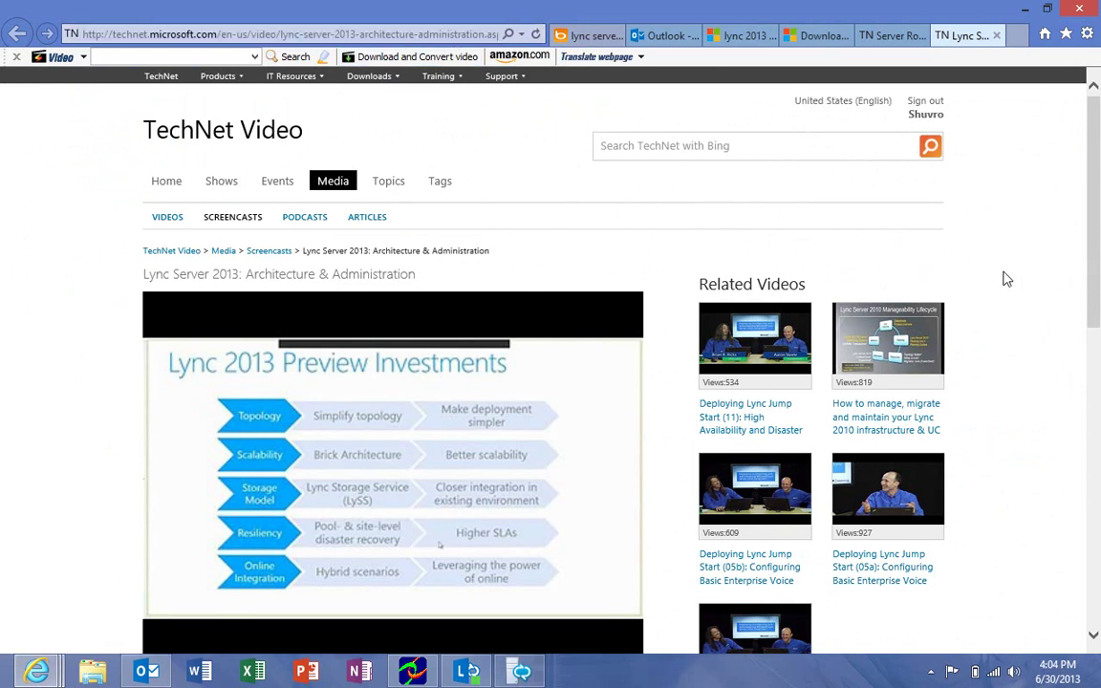
pyautogui.scroll(-3, 1005, 279)
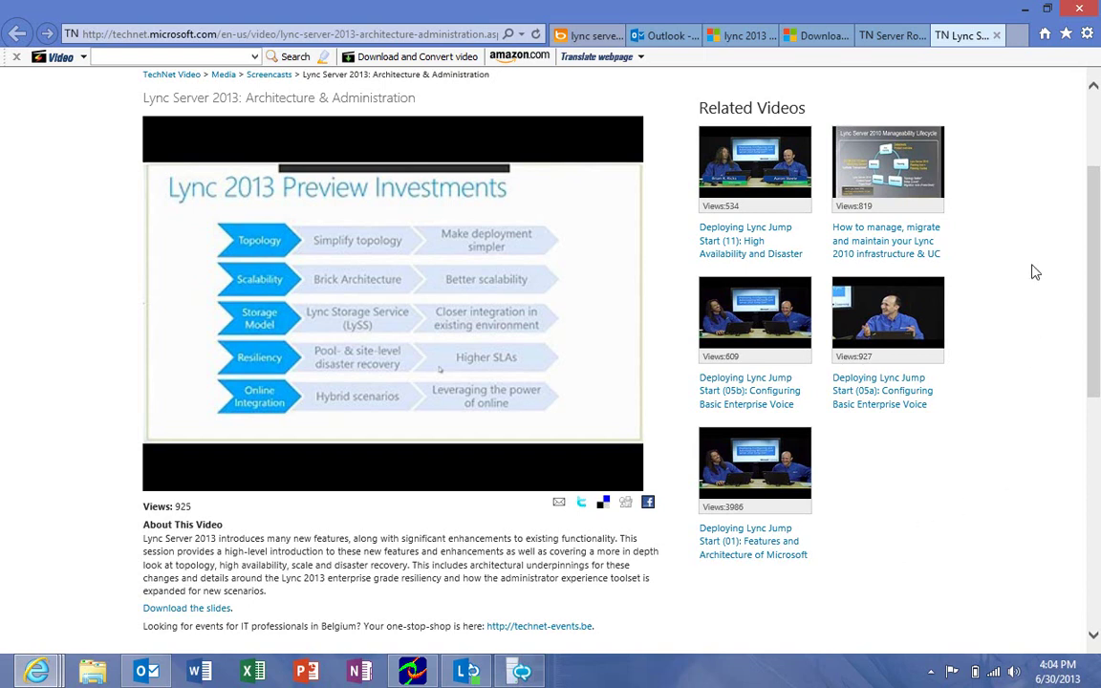
pyautogui.scroll(3, 1032, 273)
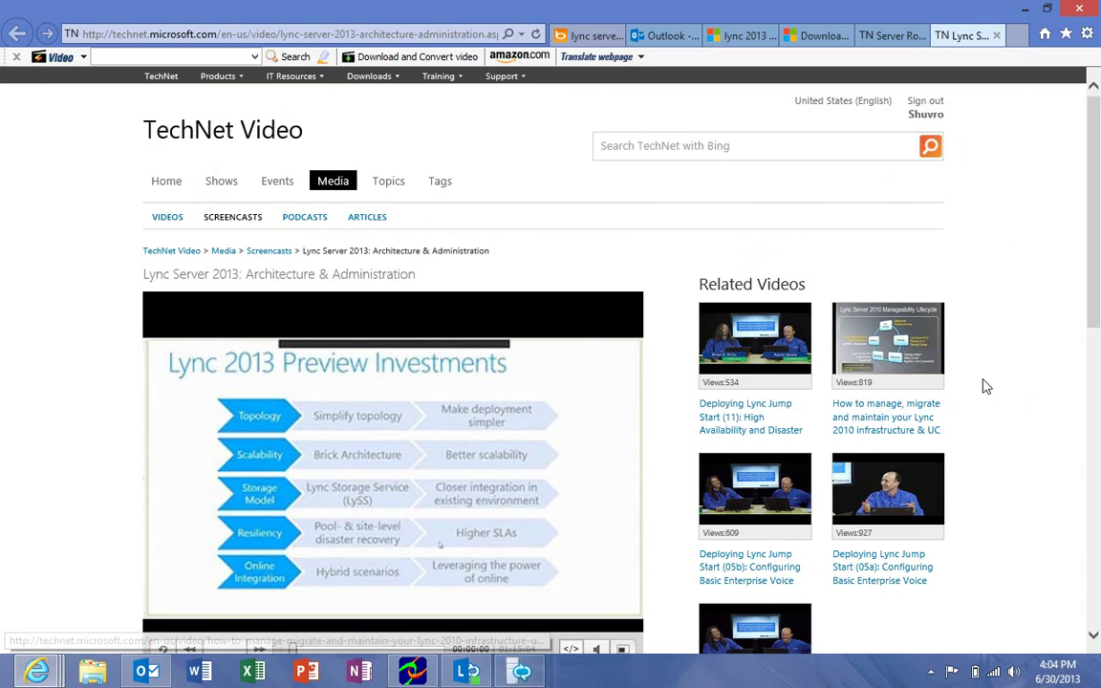
# Switch to the Lync Server 2013 Planning Tool and examine the mobs-bd.org-dr and mobs-bd.org sites in the global topology.
pyautogui.click(521, 671)
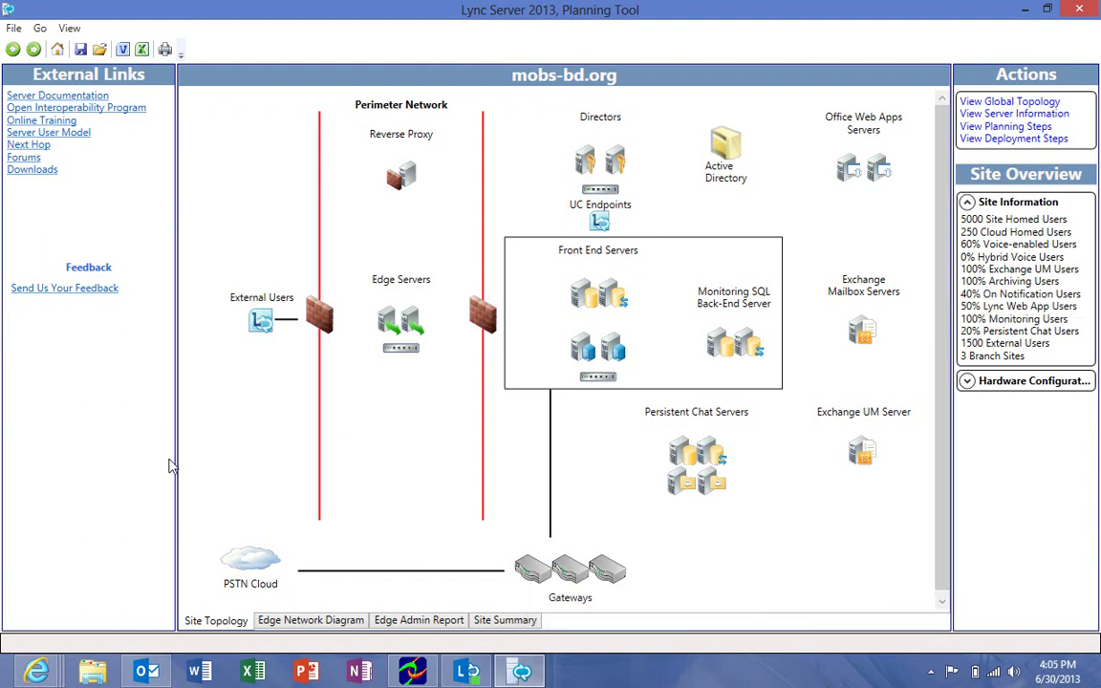
pyautogui.click(1011, 102)
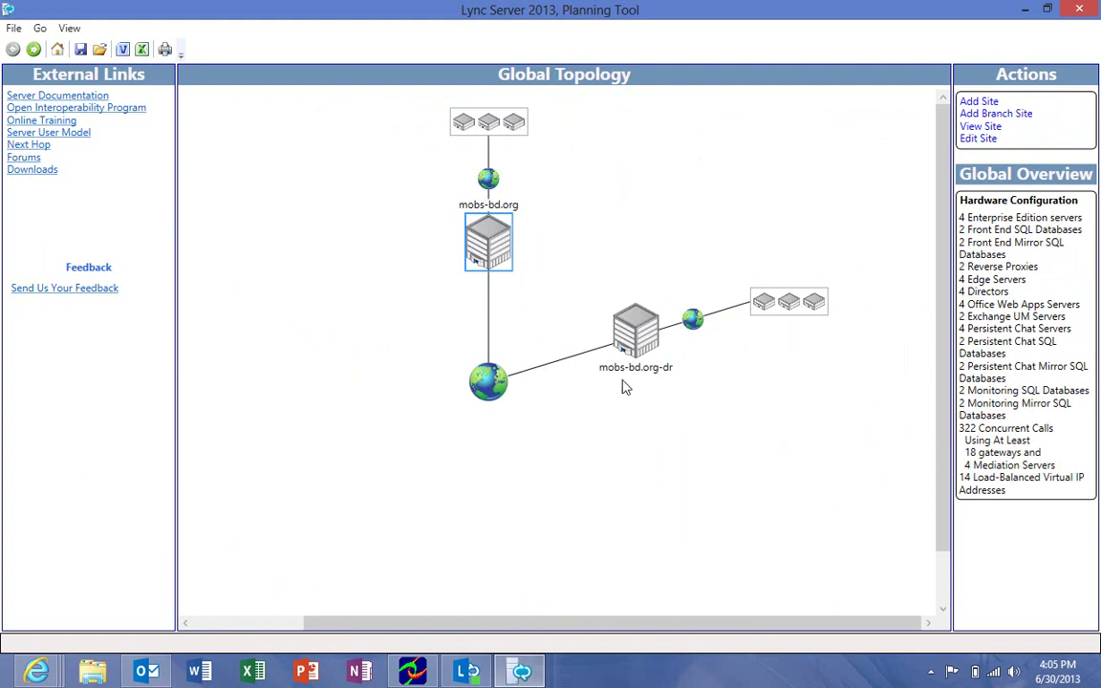
pyautogui.click(636, 328)
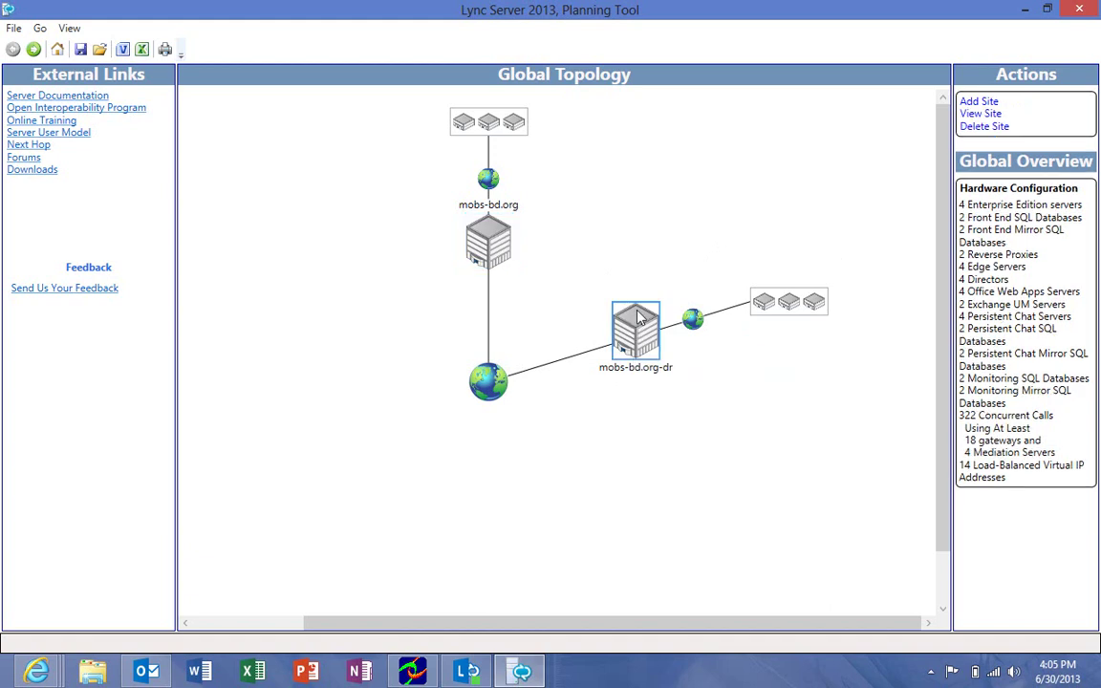
pyautogui.click(493, 250)
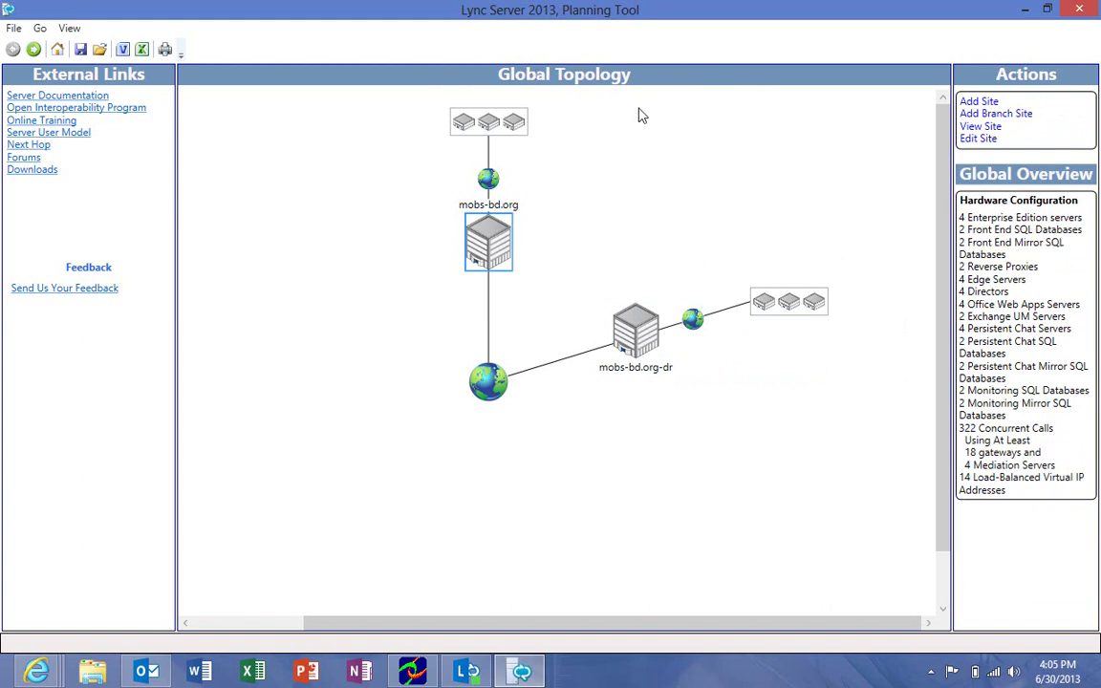
# Restart the Planning Tool in a maximized window and start its wizard from the beginning.
pyautogui.click(1078, 9)
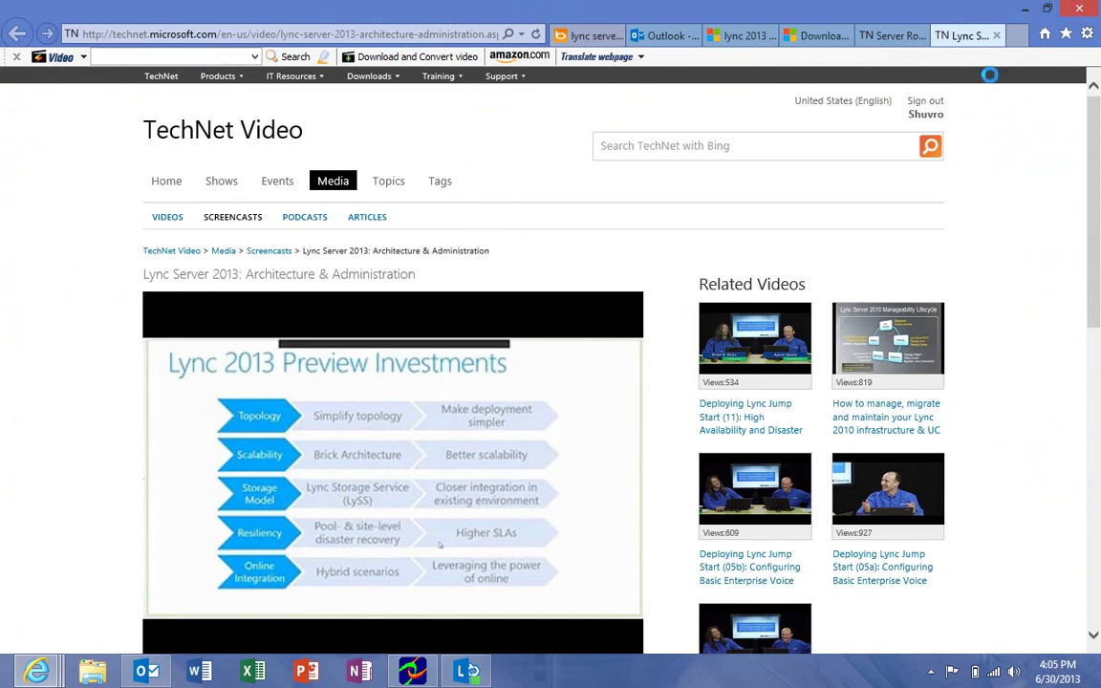
pyautogui.press('super')
pyautogui.scroll(-5, 1097, 220)
pyautogui.scroll(-2, 1097, 220)
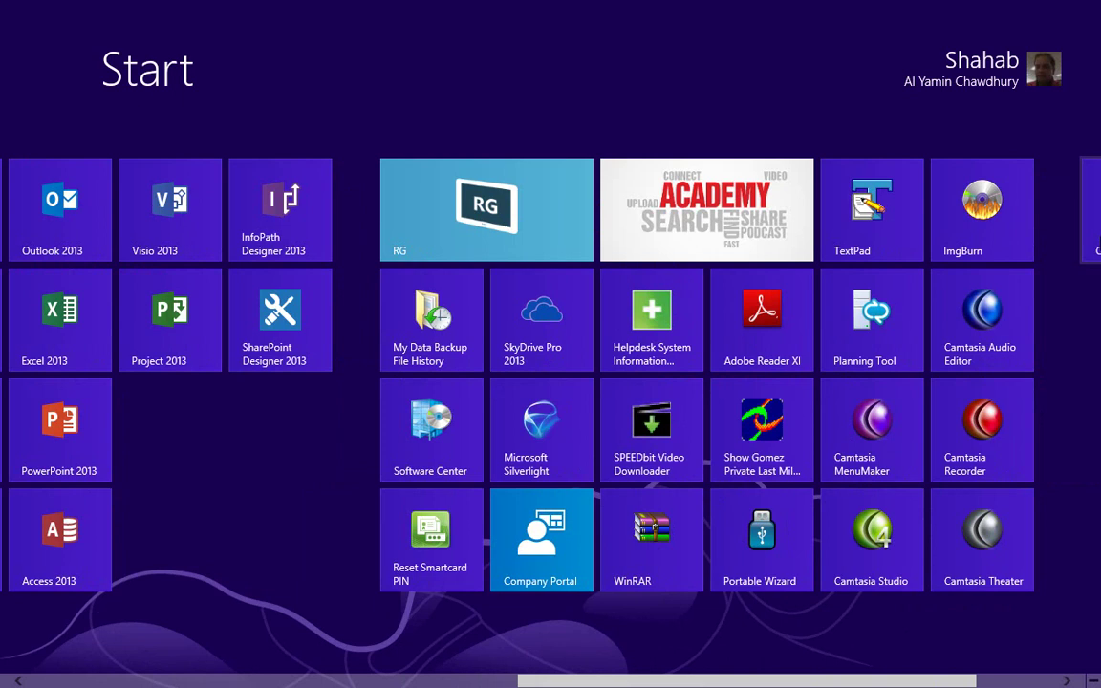
pyautogui.click(797, 315)
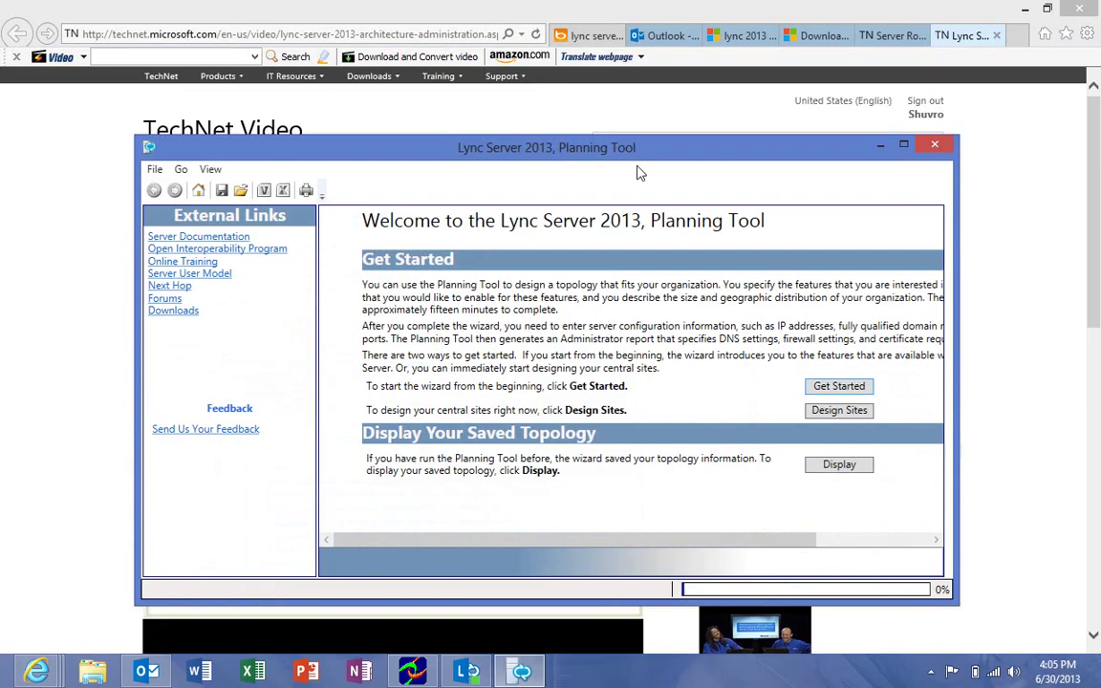
pyautogui.doubleClick(516, 151)
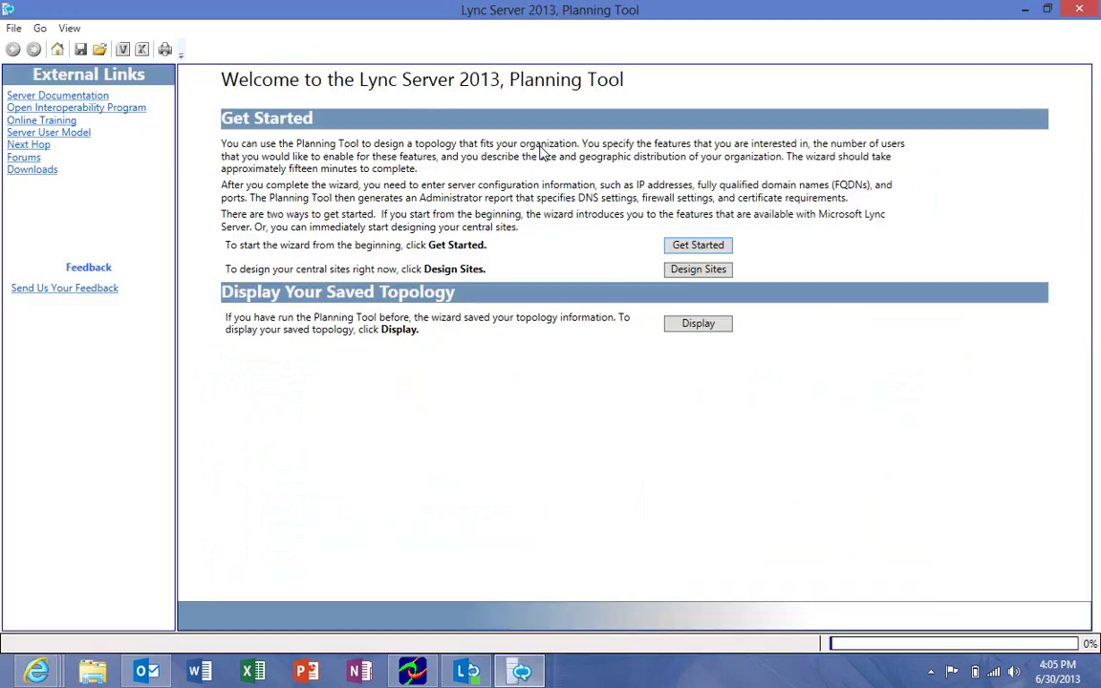
pyautogui.click(695, 248)
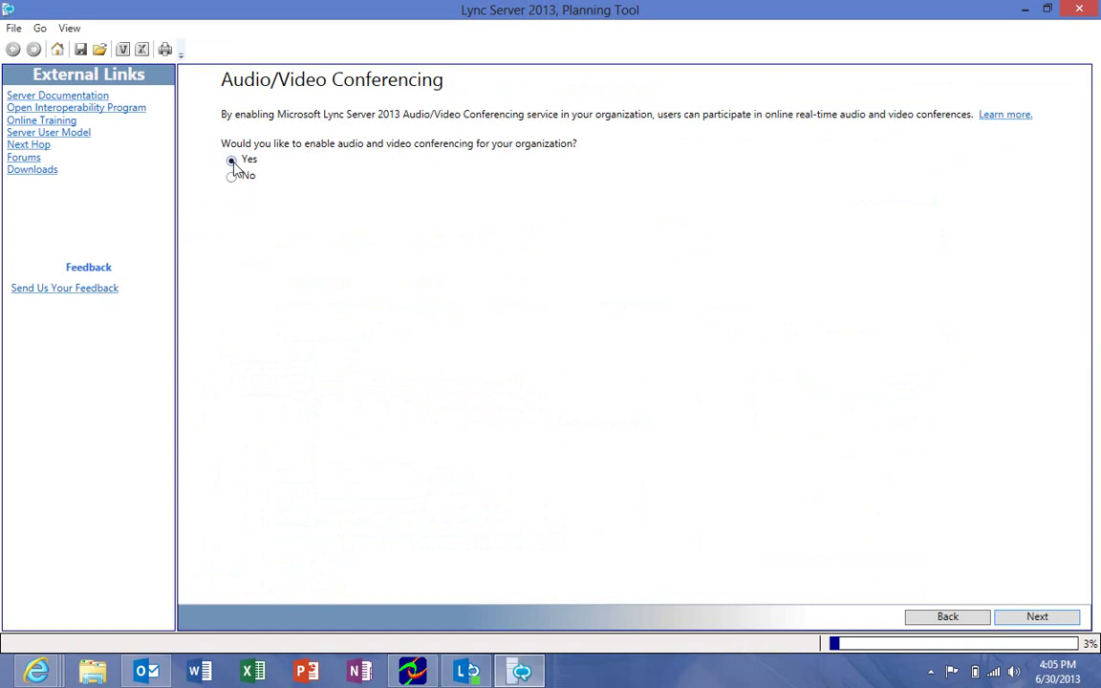
# Answer Yes to enabling audio/video conferencing, deploying dial-in conferencing and locally hosting Web conferencing.
pyautogui.click(1038, 617)
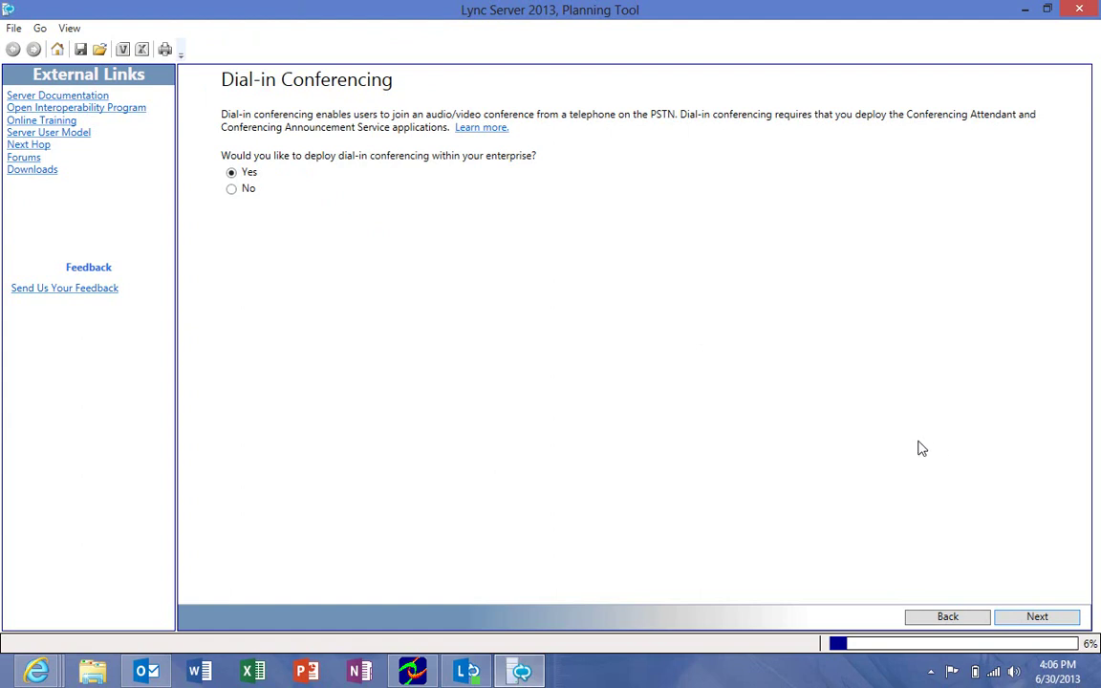
pyautogui.click(1034, 619)
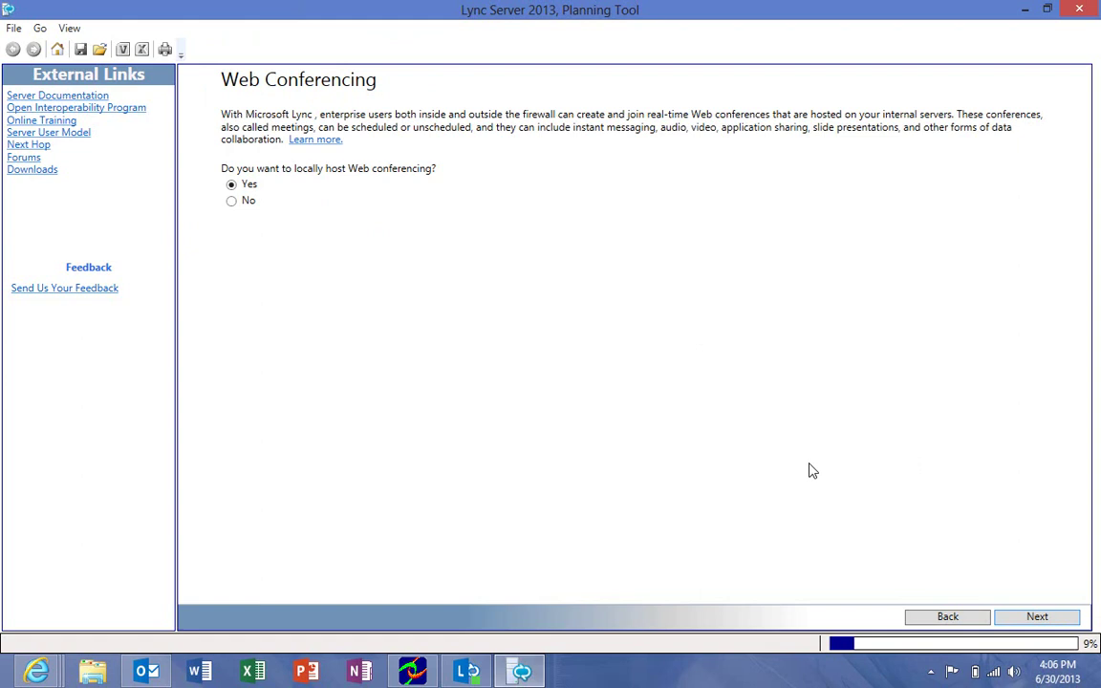
pyautogui.click(1042, 619)
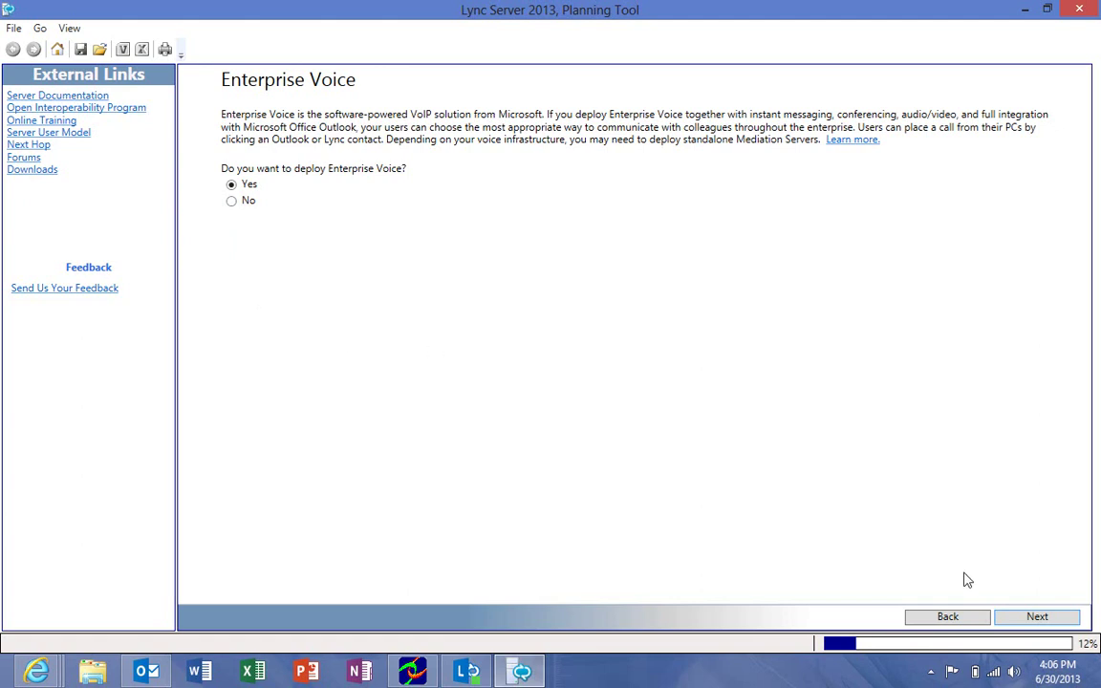
# Answer Yes to deploying Enterprise Voice, Exchange Unified Messaging and Call Admission Control.
pyautogui.click(1039, 619)
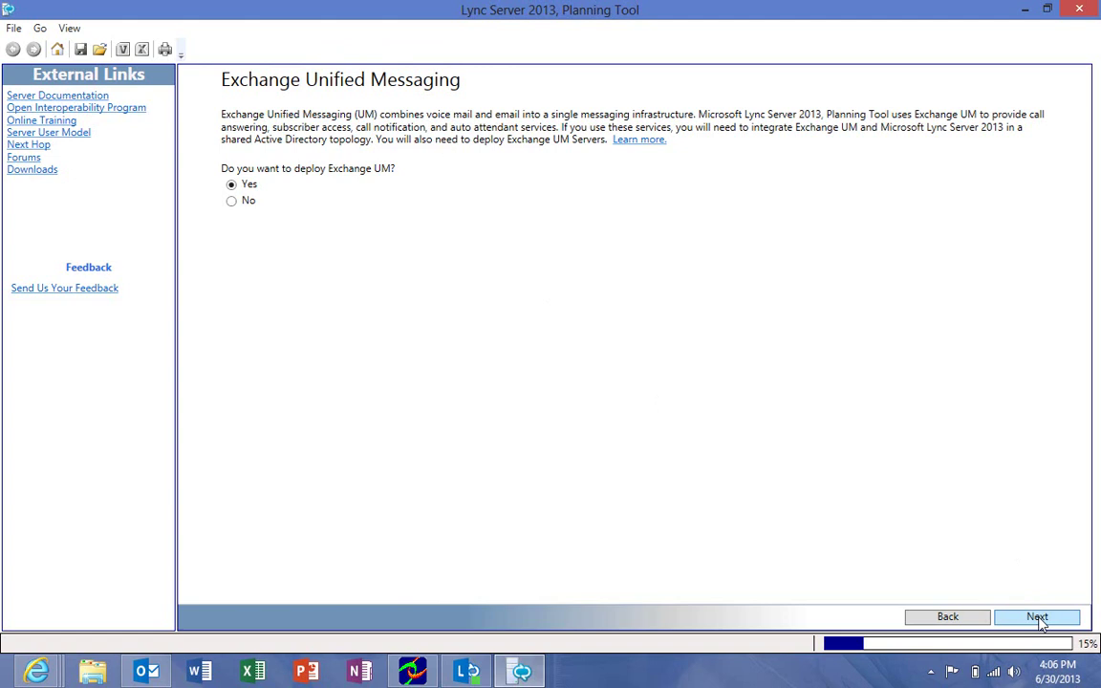
pyautogui.click(1038, 618)
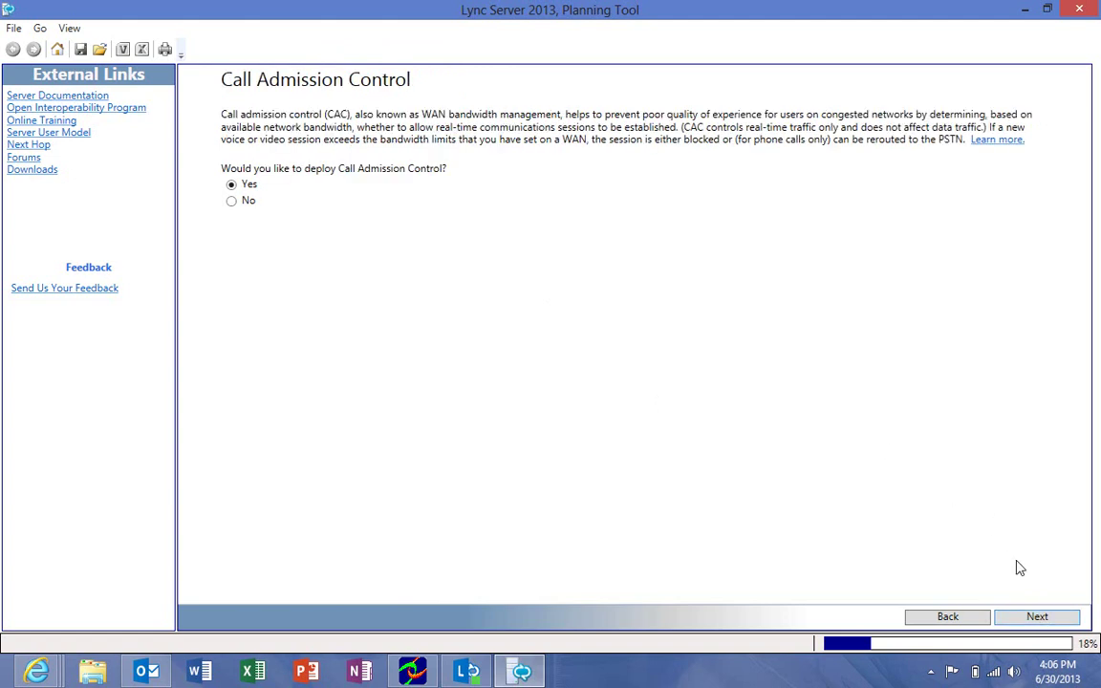
pyautogui.click(1024, 618)
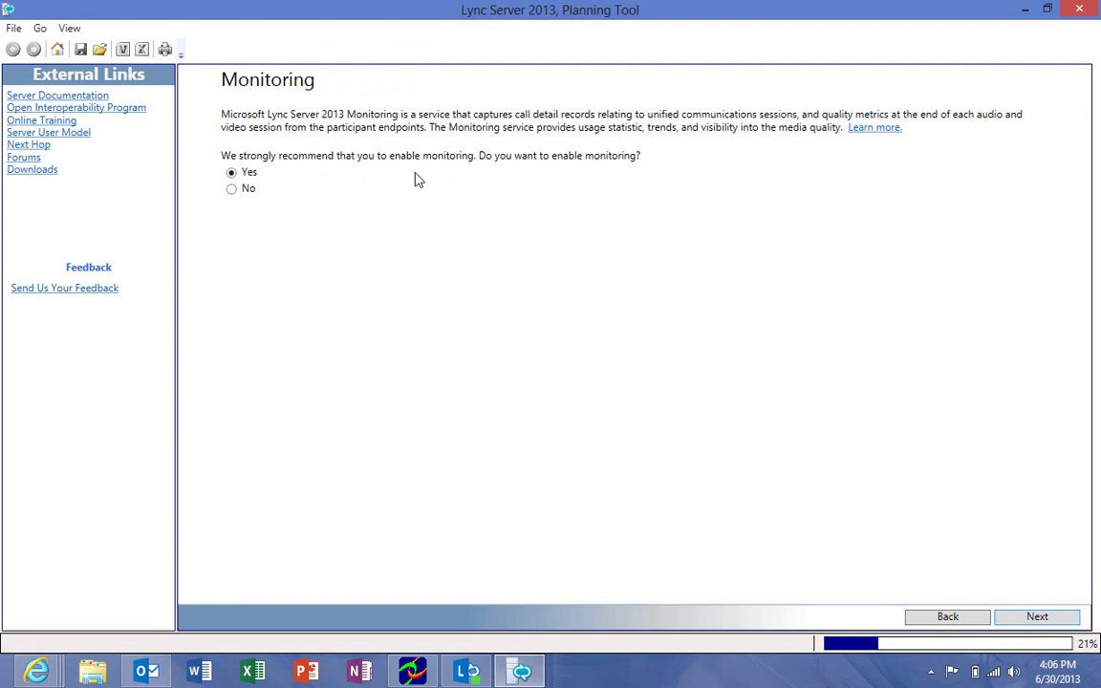
# Enable monitoring and archiving, with an Archiving SQL Database deployed as the archiving storage.
pyautogui.click(1036, 618)
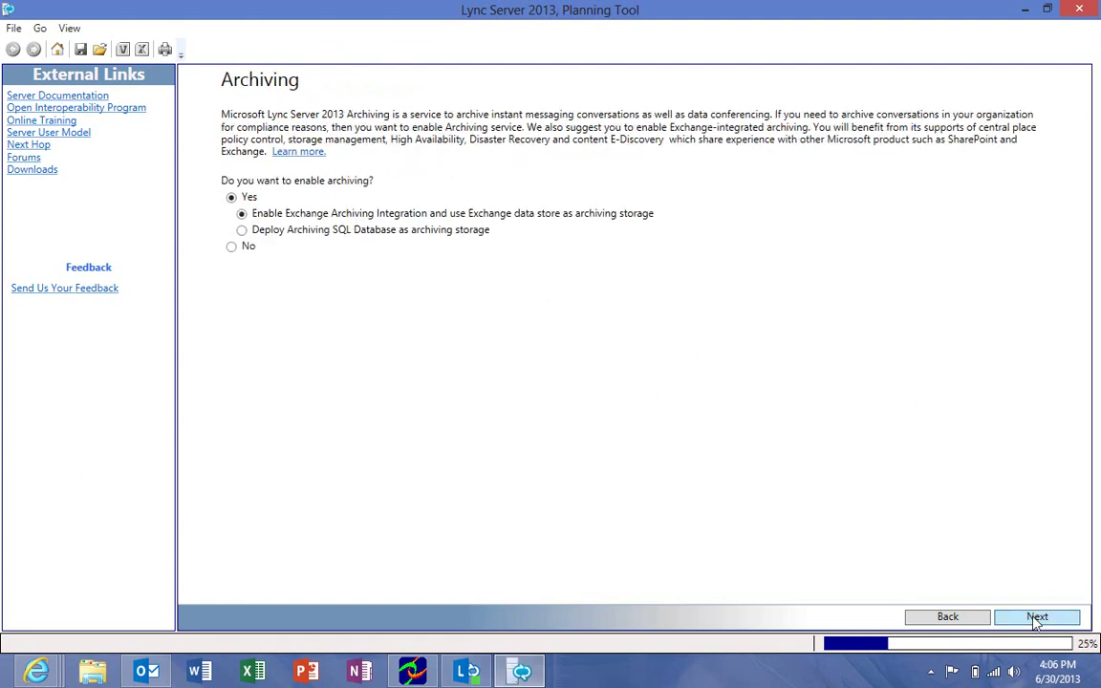
pyautogui.click(243, 230)
pyautogui.click(1038, 617)
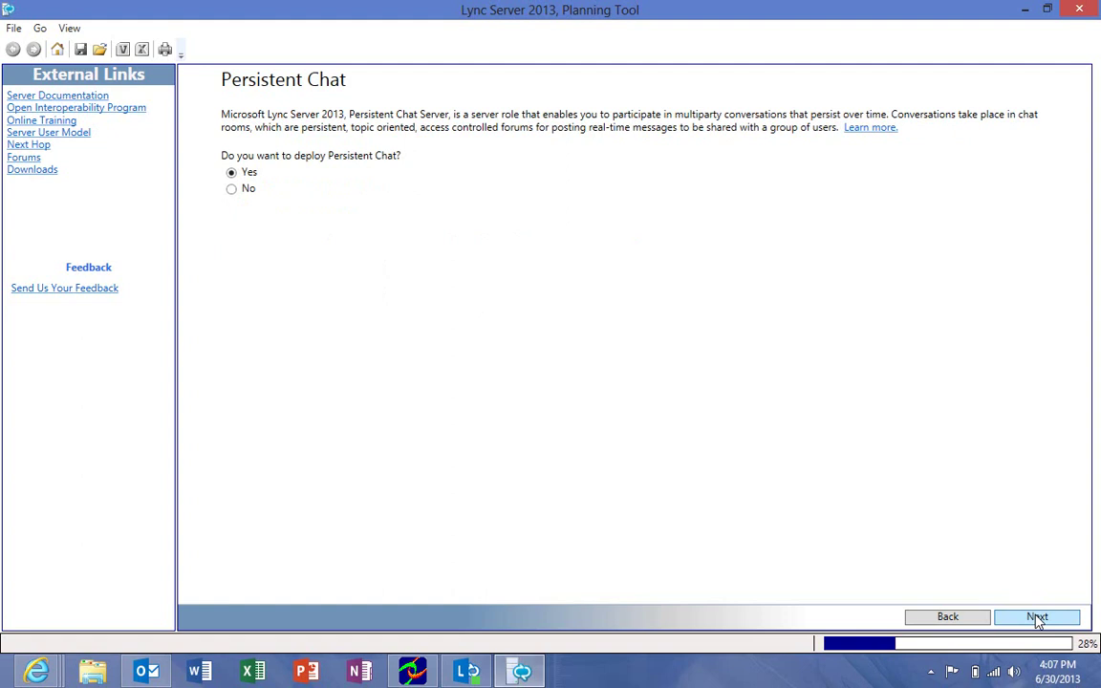
# Answer Yes to deploying Persistent Chat and mobility, and include Lync to OCS cross-enterprise federation through SIP in the federation options.
pyautogui.click(1037, 617)
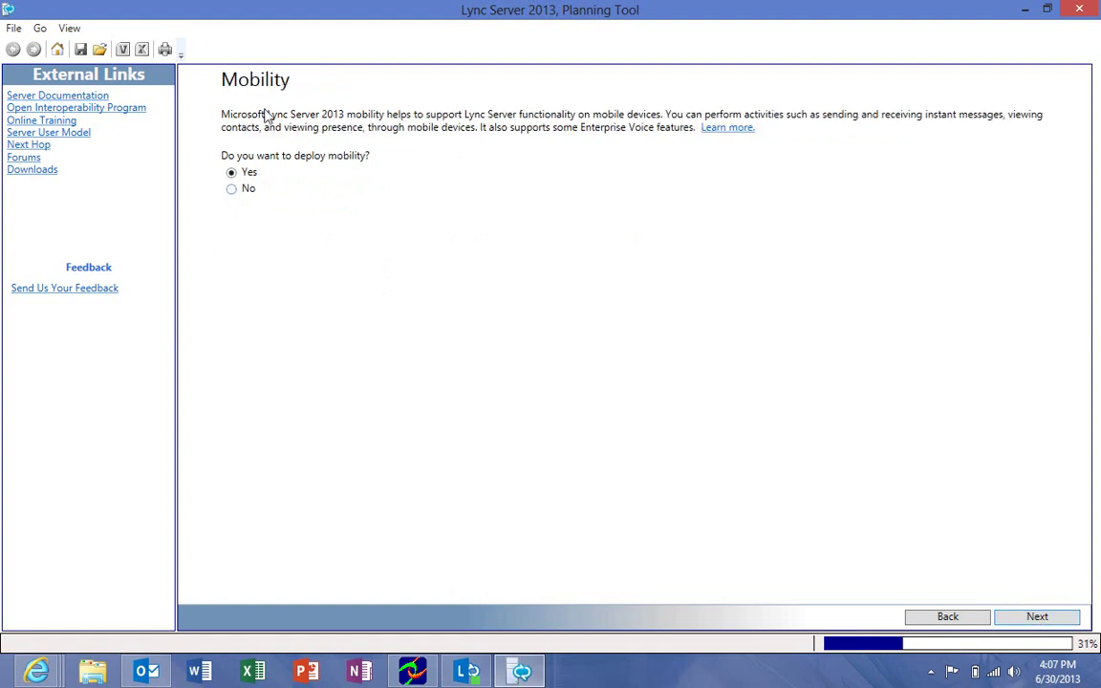
pyautogui.click(1039, 618)
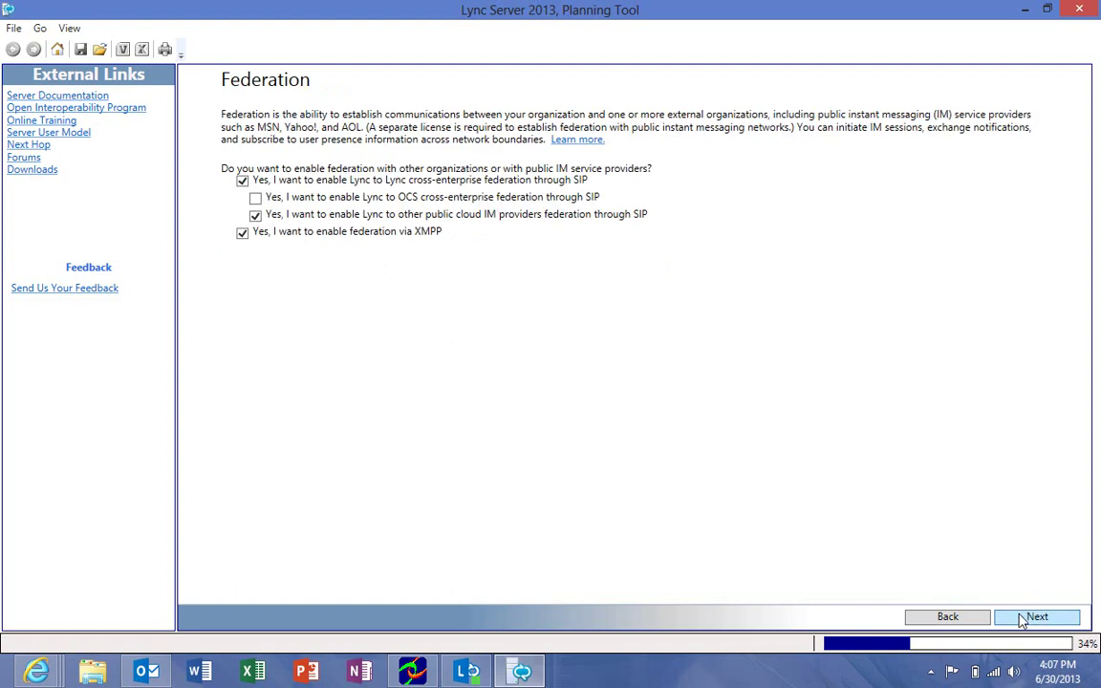
pyautogui.click(255, 197)
pyautogui.click(1038, 616)
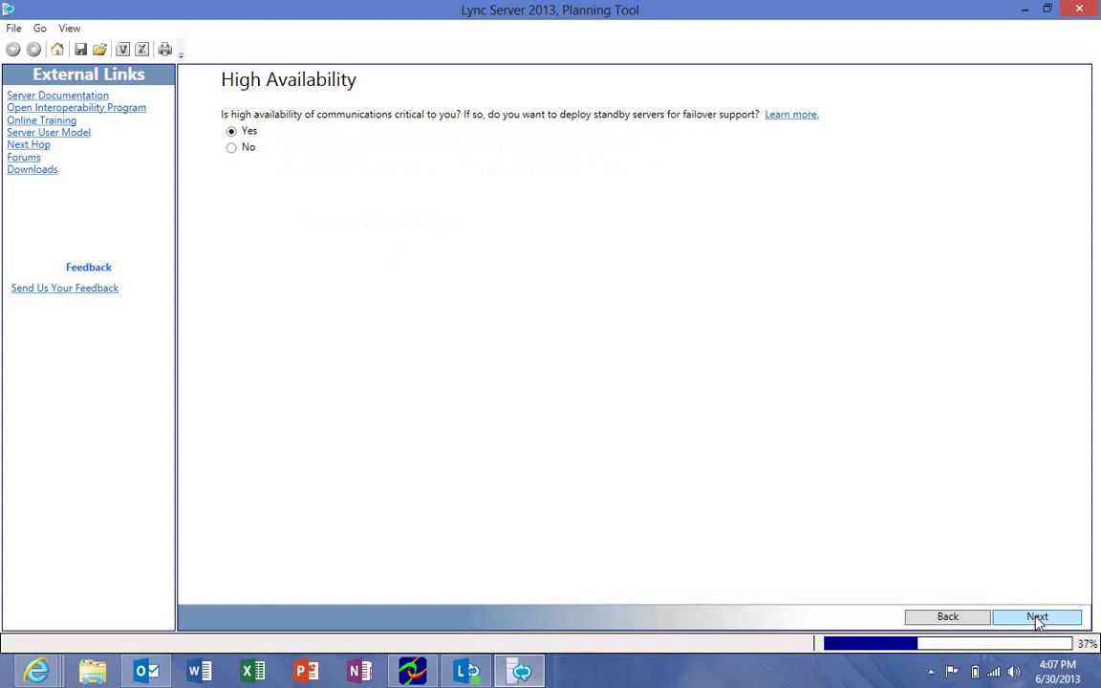
# Accept high availability on both IPv4 and IPv6, enable Disaster Recovery, and proceed to designing the sites.
pyautogui.click(1038, 616)
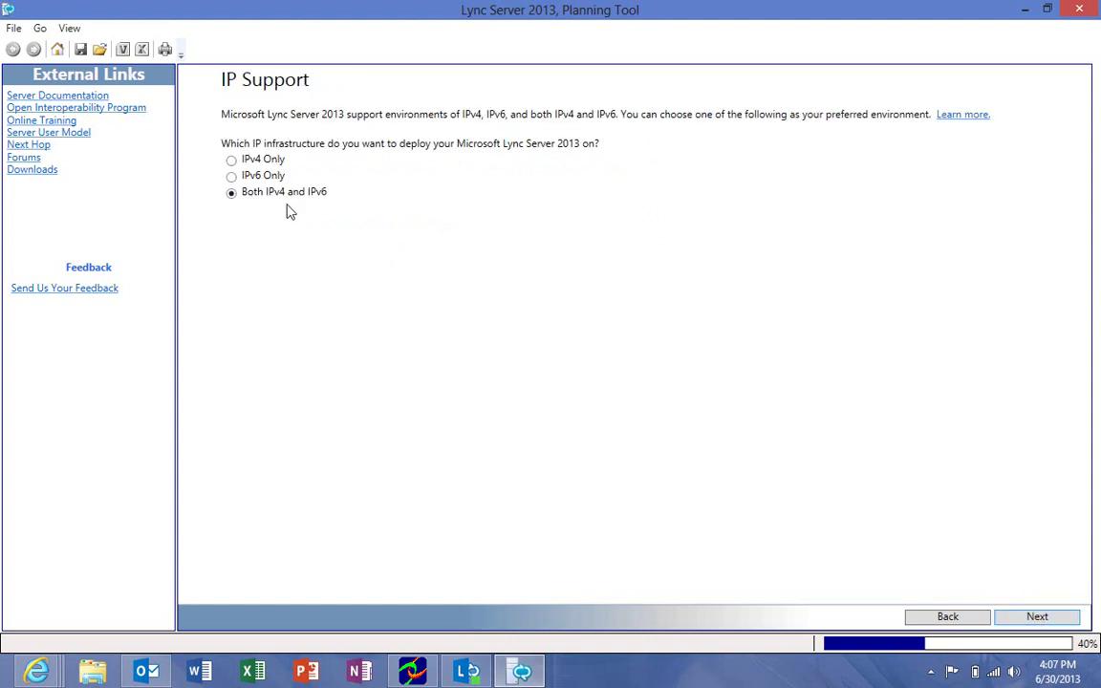
pyautogui.click(1038, 619)
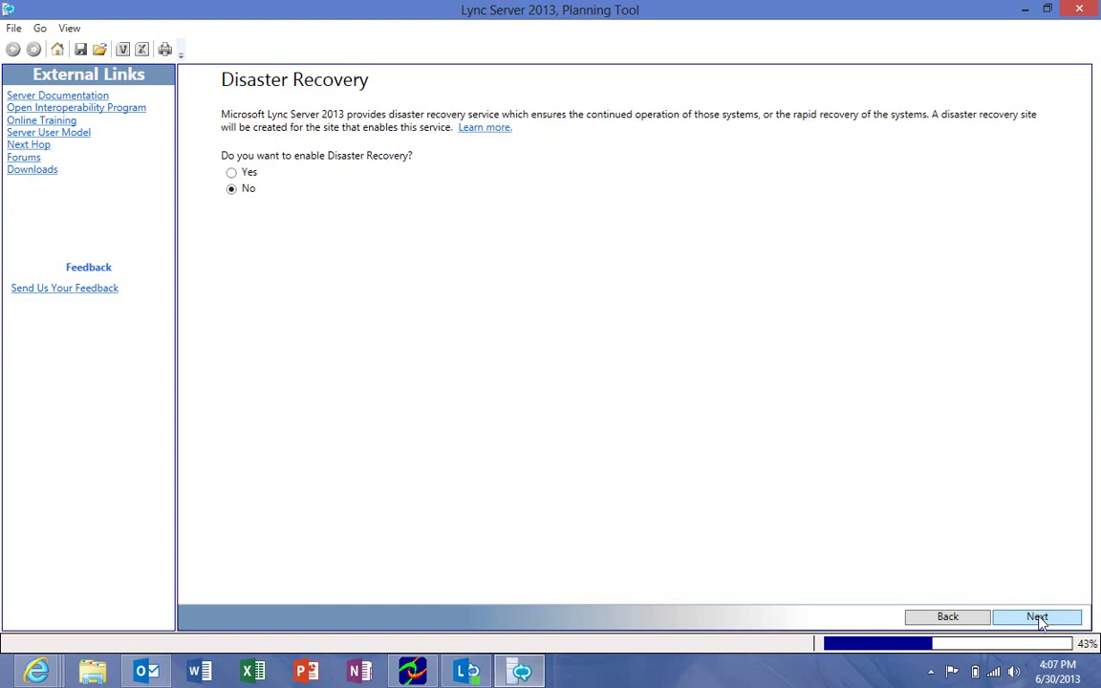
pyautogui.click(230, 173)
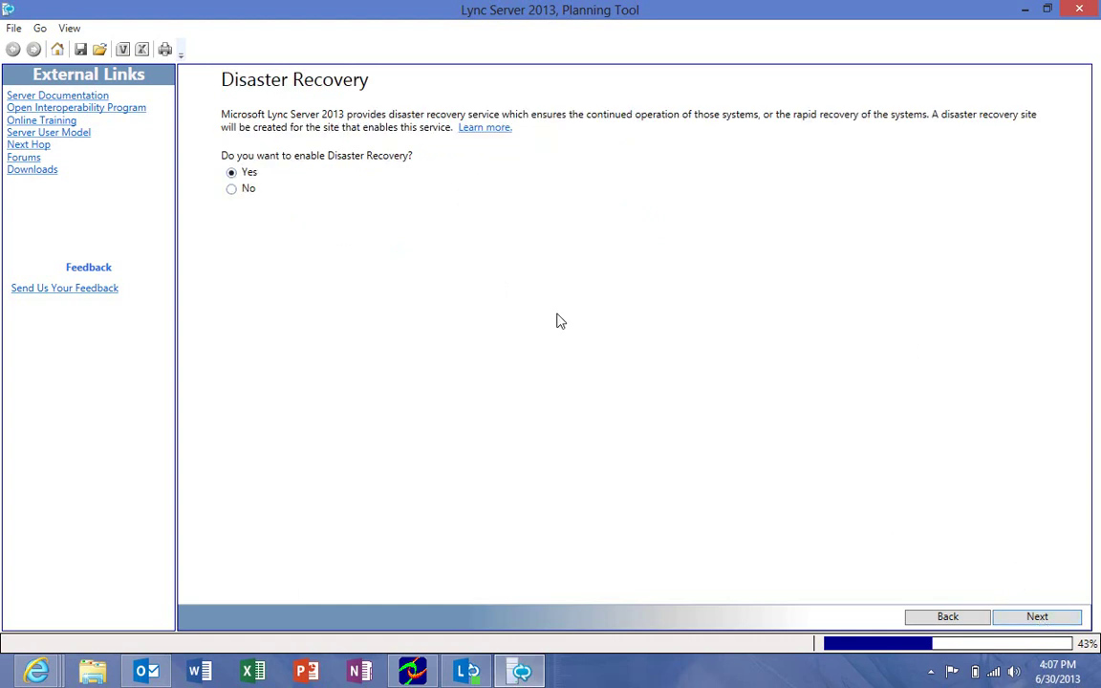
pyautogui.click(1037, 618)
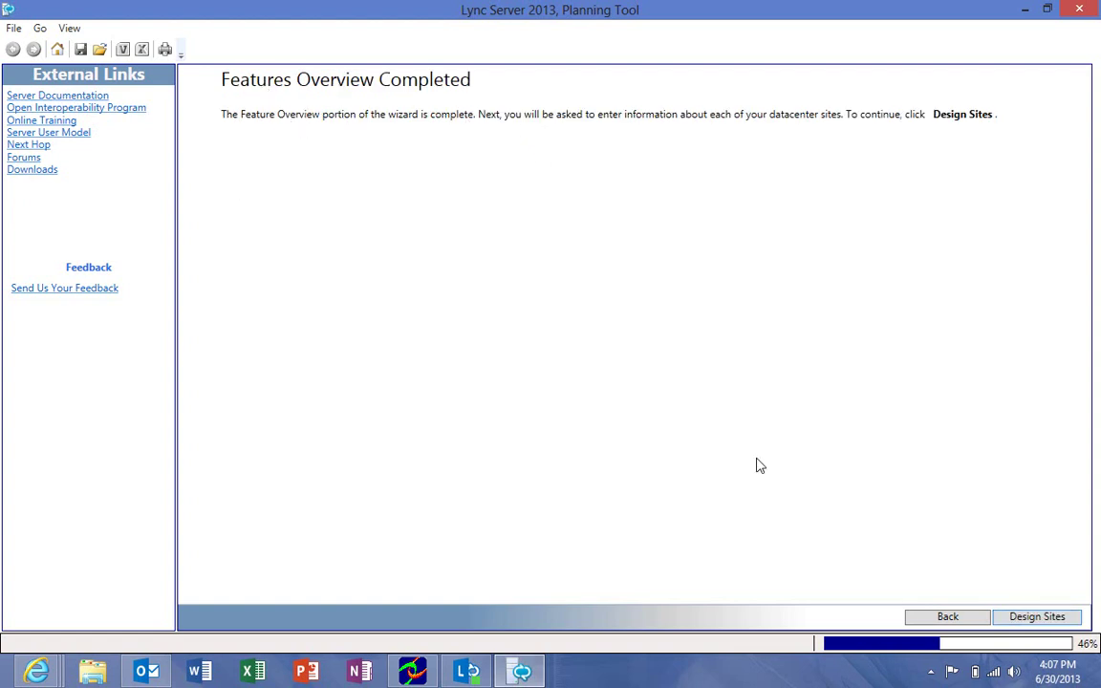
pyautogui.click(1036, 618)
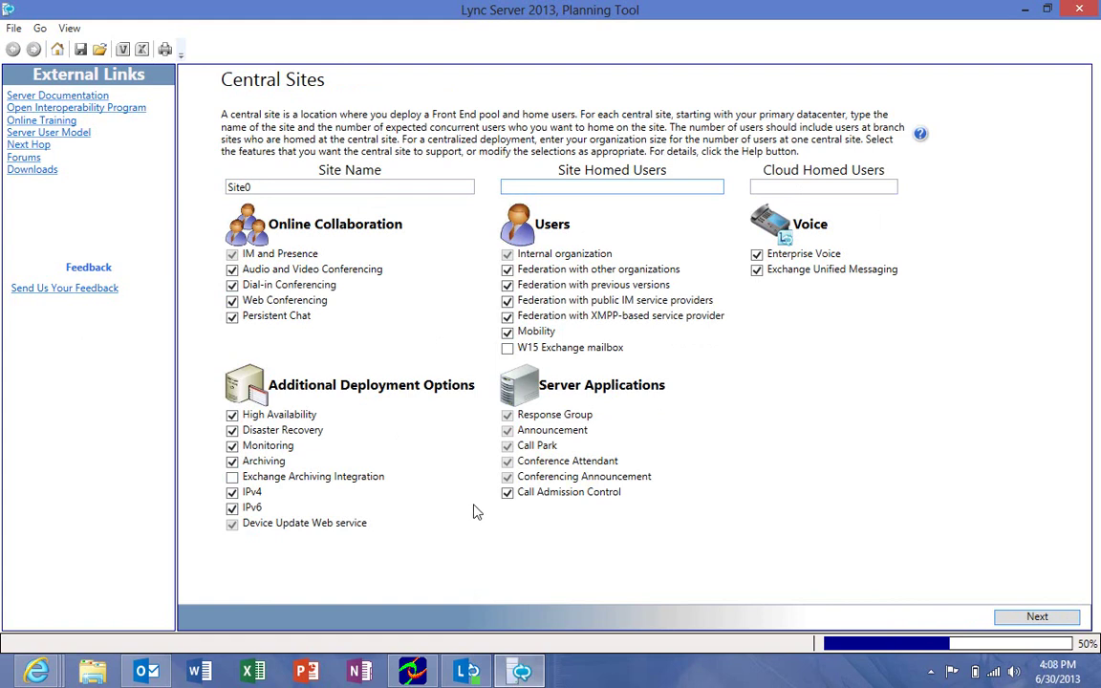
# Enable Exchange Archiving Integration and W15 Exchange mailbox for the central site and name the site mobs-bd.org.
pyautogui.click(232, 477)
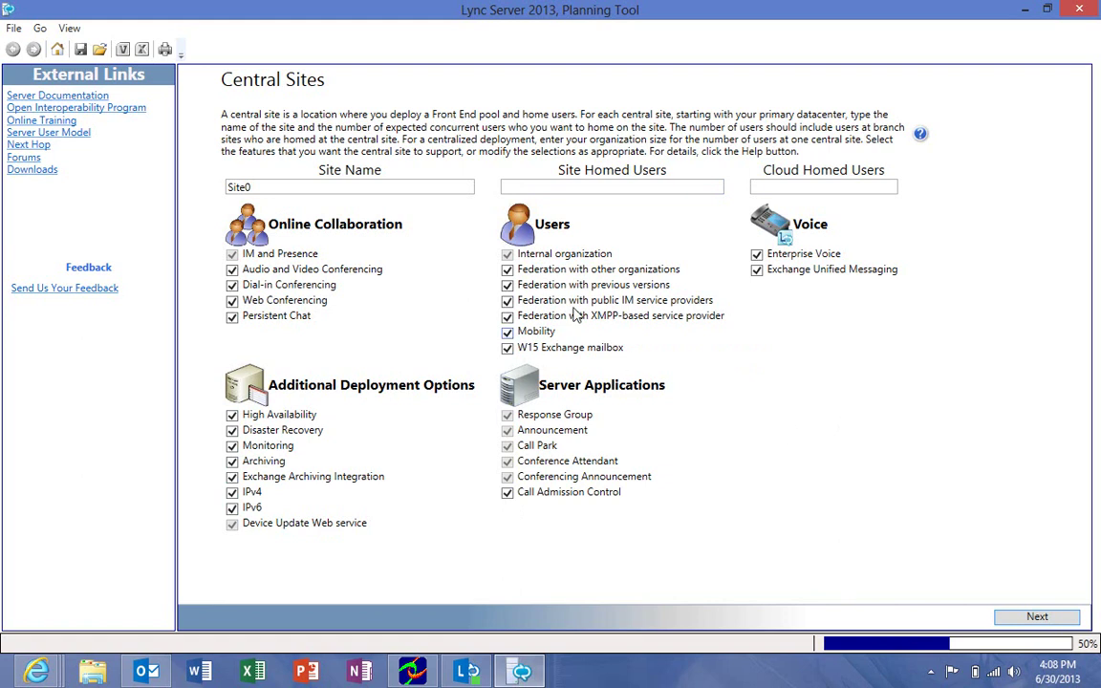
pyautogui.click(335, 187)
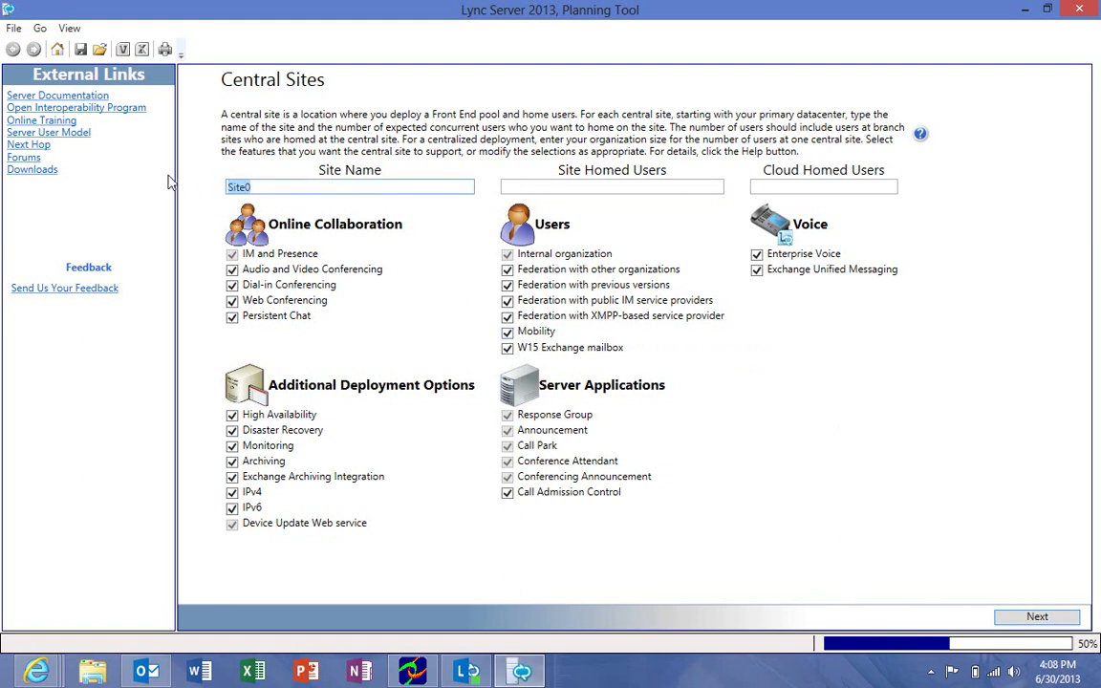
pyautogui.write('mobs-bd.org')
pyautogui.press('Tab')
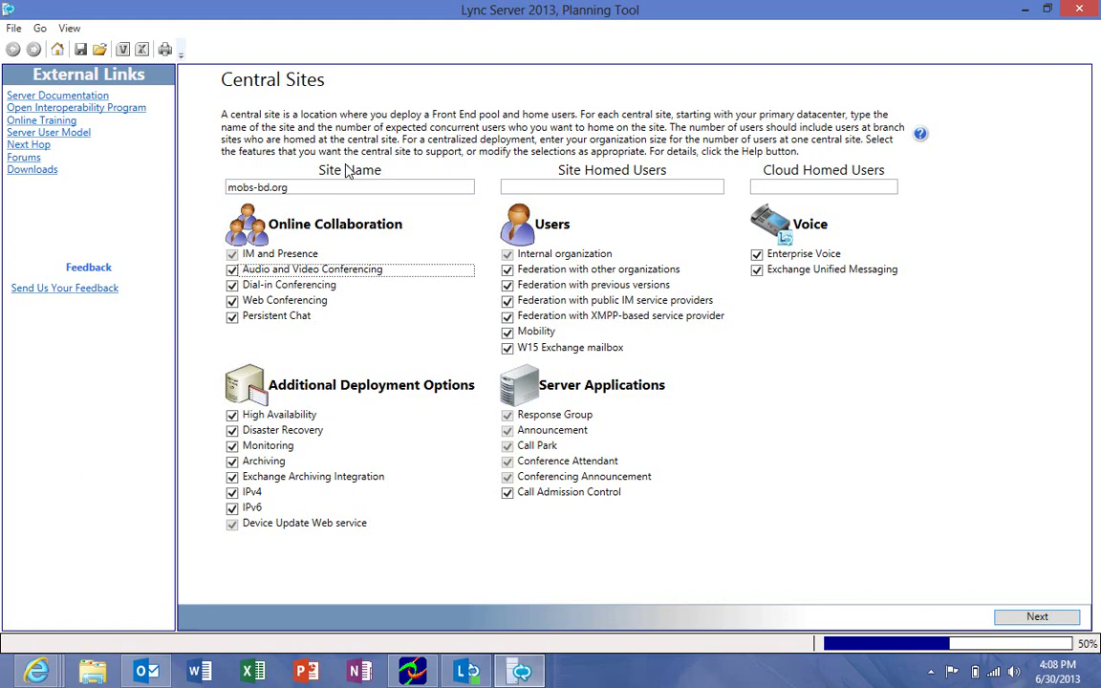
# Set 5000 site homed users and 1000 cloud homed users, and submit the central site details.
pyautogui.click(613, 188)
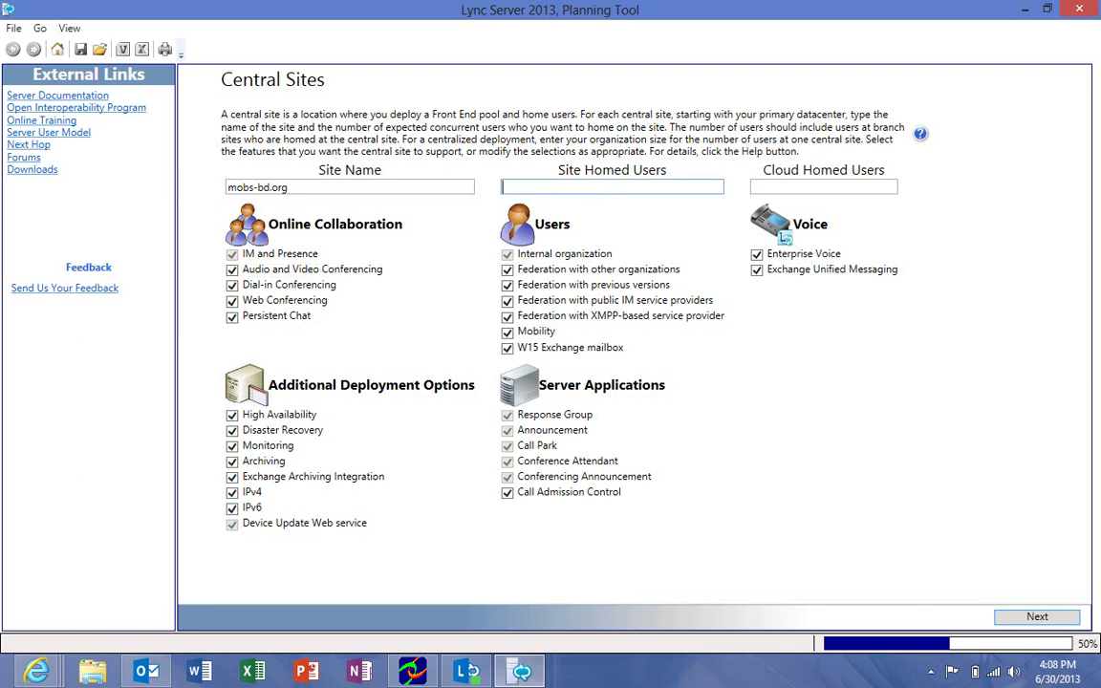
pyautogui.write('5000')
pyautogui.click(785, 189)
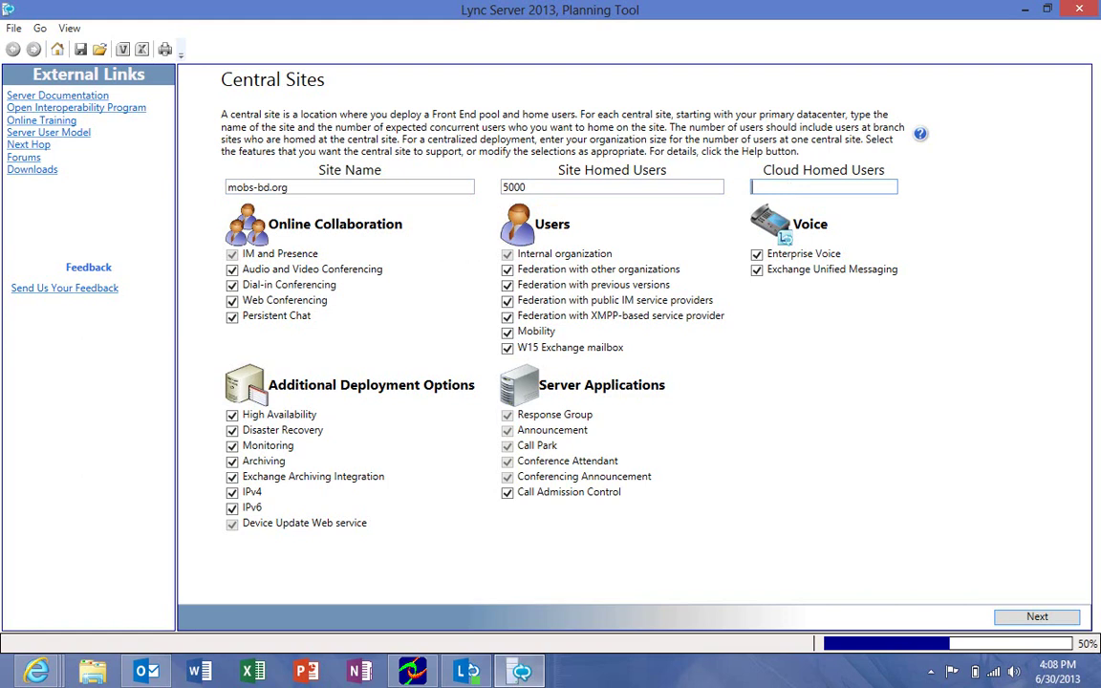
pyautogui.write('1000')
pyautogui.click(1031, 619)
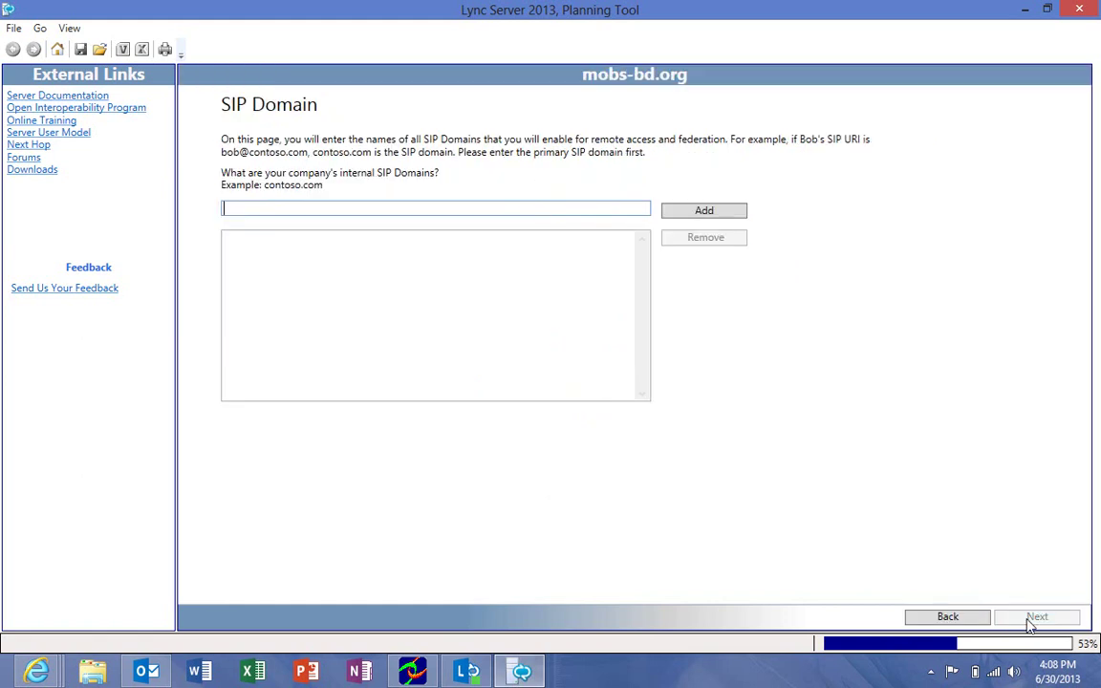
# Add sip.mobs-bd.org as the company's internal SIP domain and continue to the conference settings.
pyautogui.click(526, 198)
pyautogui.write('sip.mobs-bd.org')
pyautogui.click(712, 213)
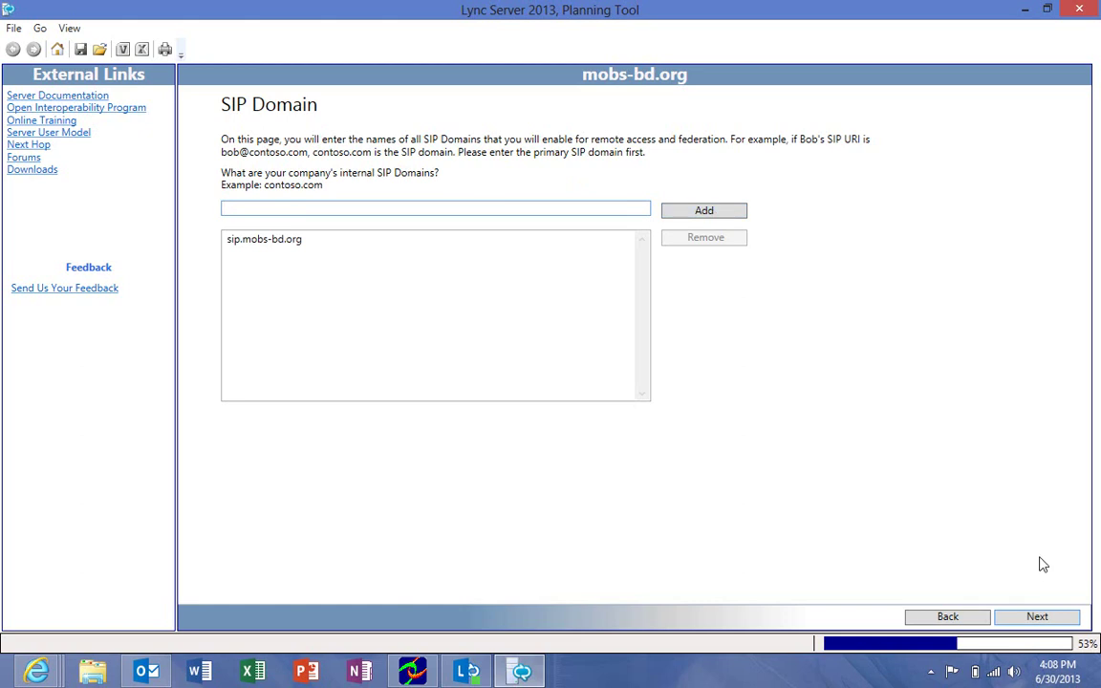
pyautogui.click(1031, 619)
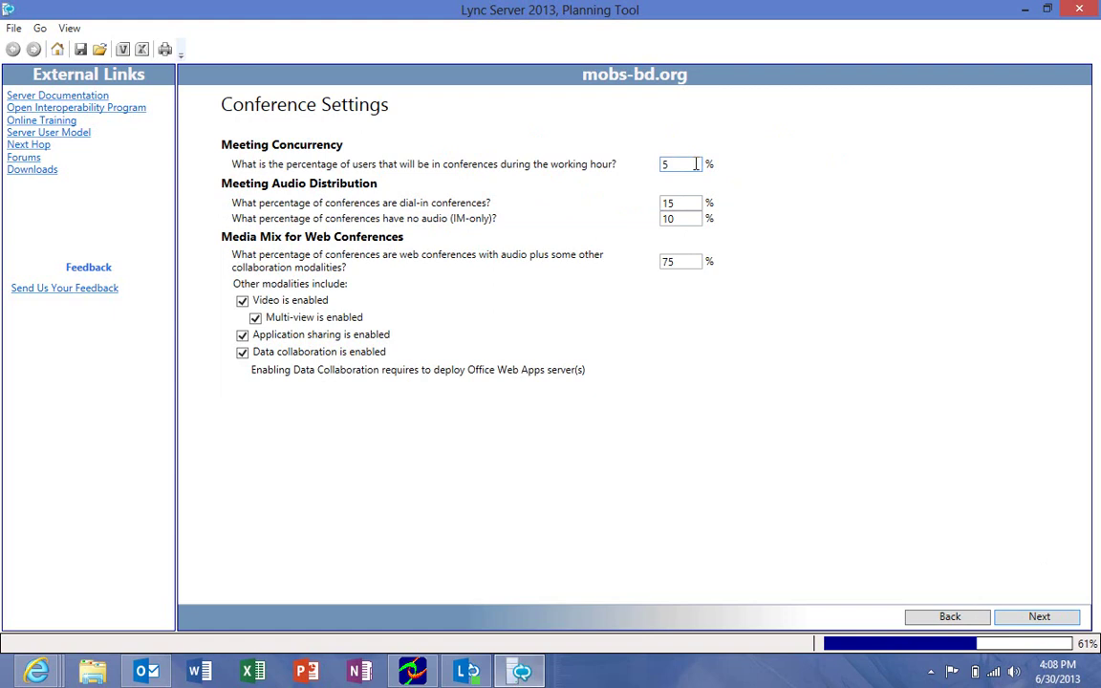
# Set the share of conferences with no audio (IM-only) to 40% and accept the remaining conference settings.
pyautogui.doubleClick(666, 165)
pyautogui.click(673, 202)
pyautogui.click(697, 218)
pyautogui.moveTo(696, 218); pyautogui.dragTo(600, 222)
pyautogui.write('4')
pyautogui.click(675, 164)
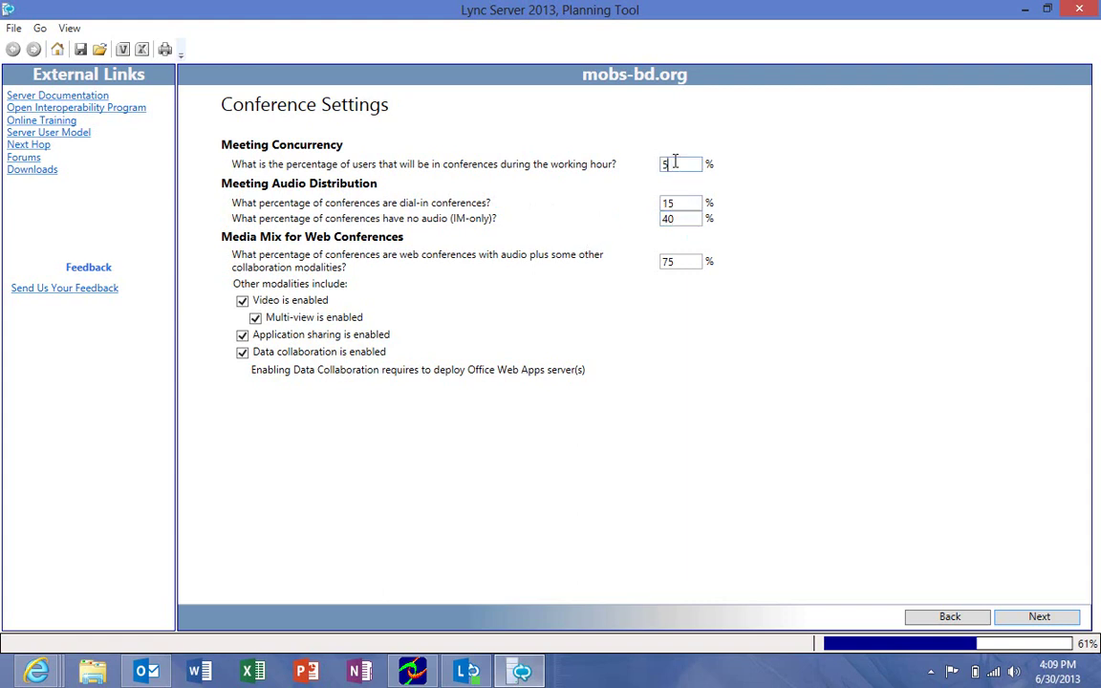
pyautogui.click(684, 263)
pyautogui.click(1039, 617)
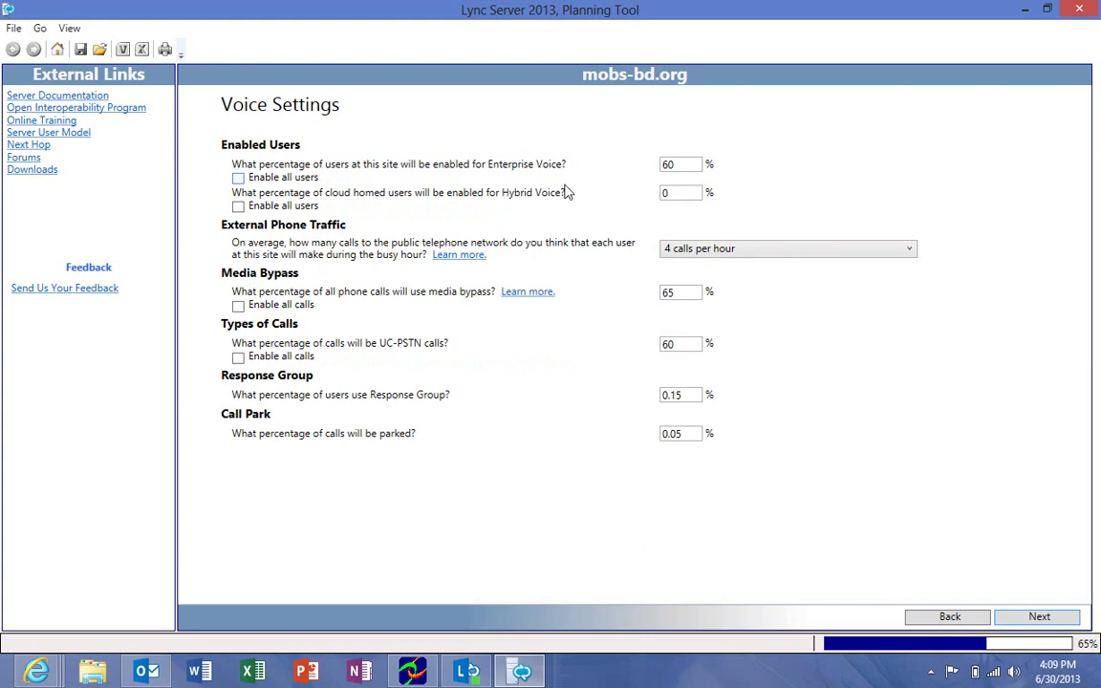
# Set 5% of cloud homed users for Hybrid Voice and choose 4 calls per hour for external phone traffic.
pyautogui.click(669, 164)
pyautogui.click(685, 193)
pyautogui.moveTo(671, 194); pyautogui.dragTo(608, 197)
pyautogui.click(721, 258)
pyautogui.click(722, 320)
# Keep media bypass at 65%, enable all calls as UC-PSTN calls, and accept the voice settings.
pyautogui.doubleClick(687, 294)
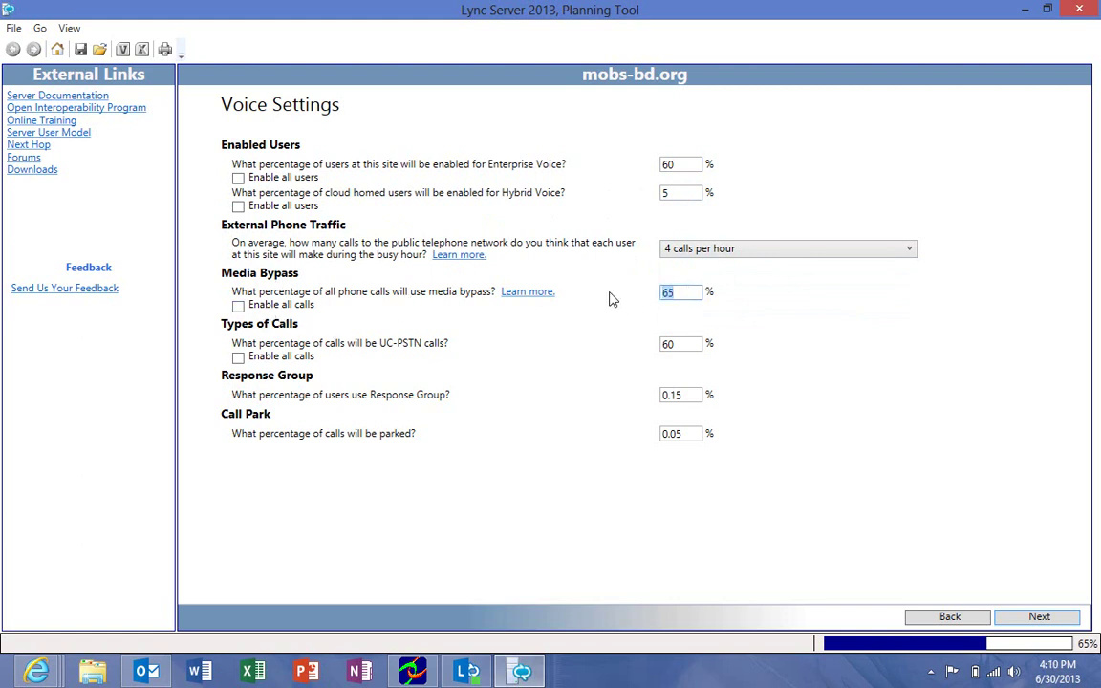
pyautogui.click(691, 344)
pyautogui.doubleClick(682, 343)
pyautogui.click(238, 357)
pyautogui.click(1041, 617)
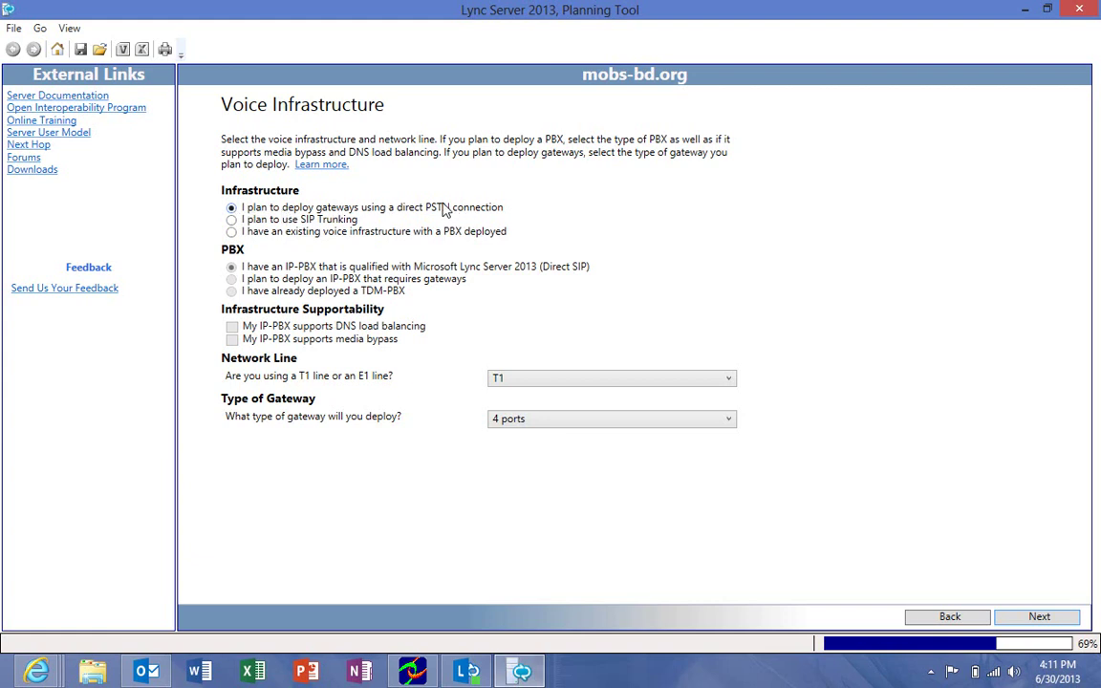
# Set the voice infrastructure's network line to E1 with a 4 ports gateway, keeping the direct PSTN connection.
pyautogui.click(552, 380)
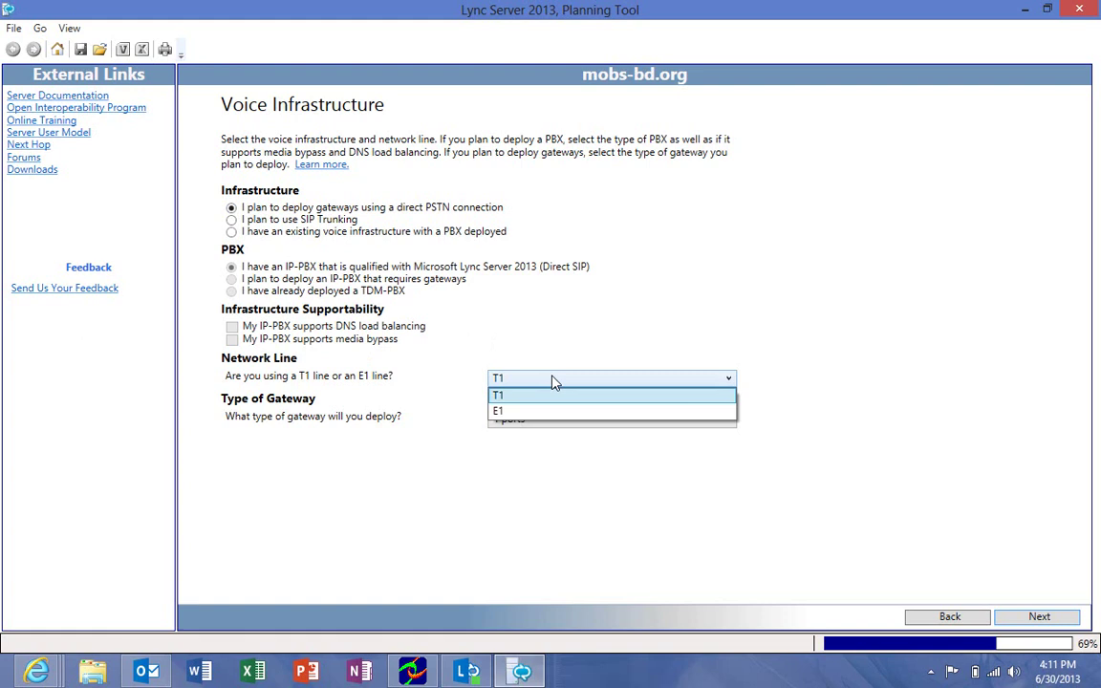
pyautogui.click(555, 415)
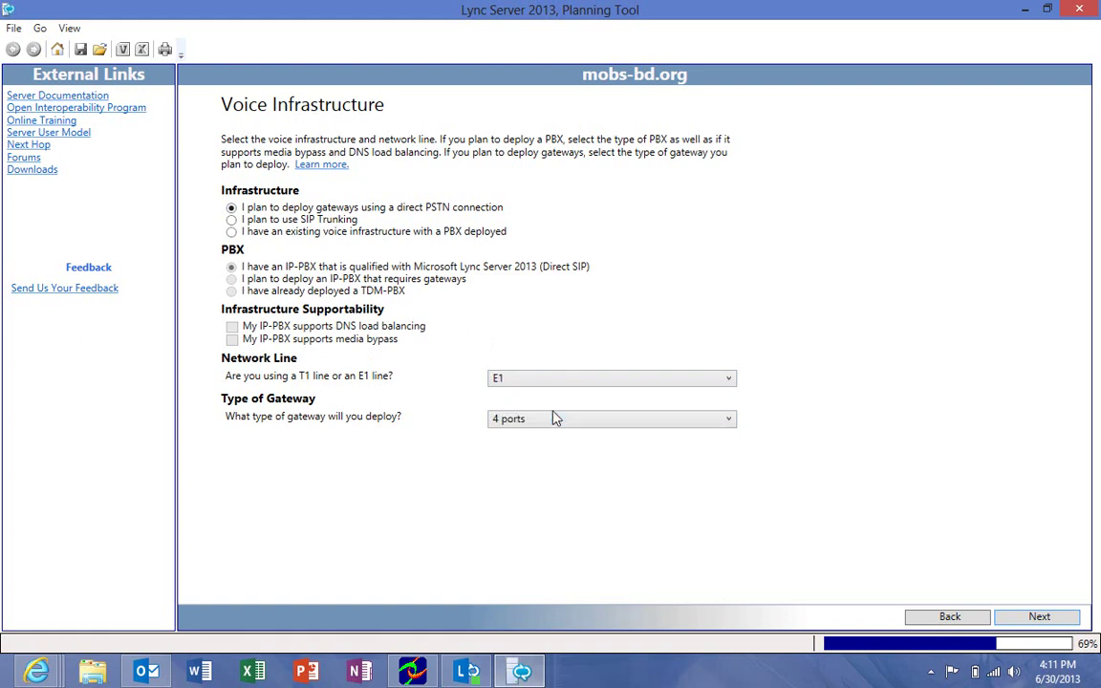
pyautogui.click(601, 424)
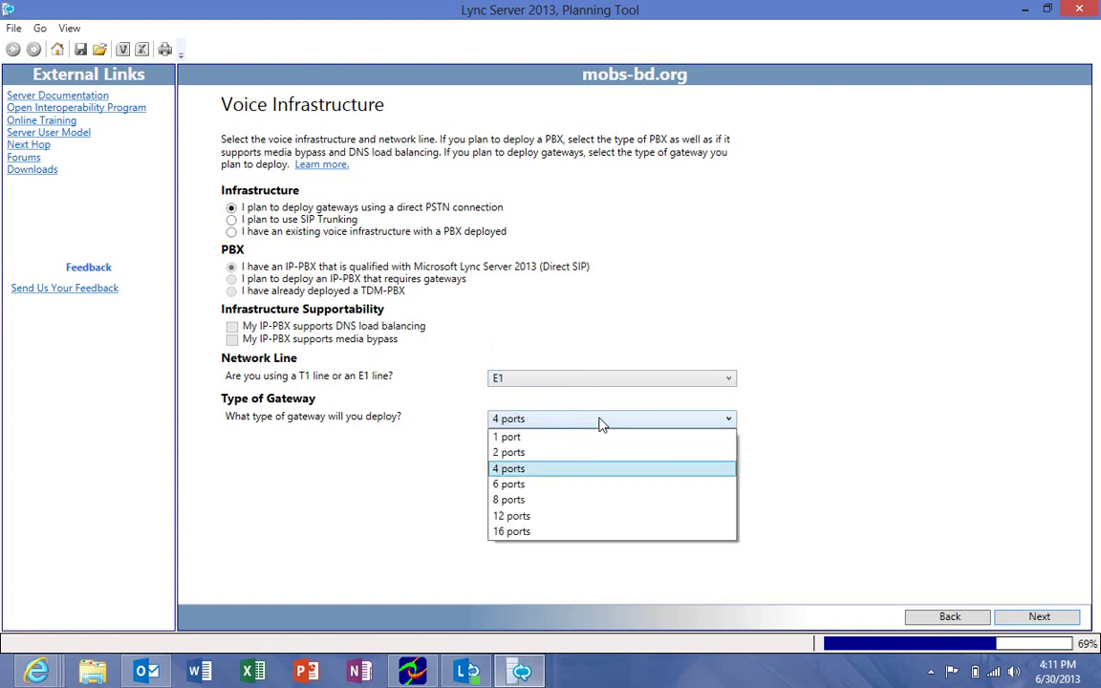
pyautogui.click(586, 469)
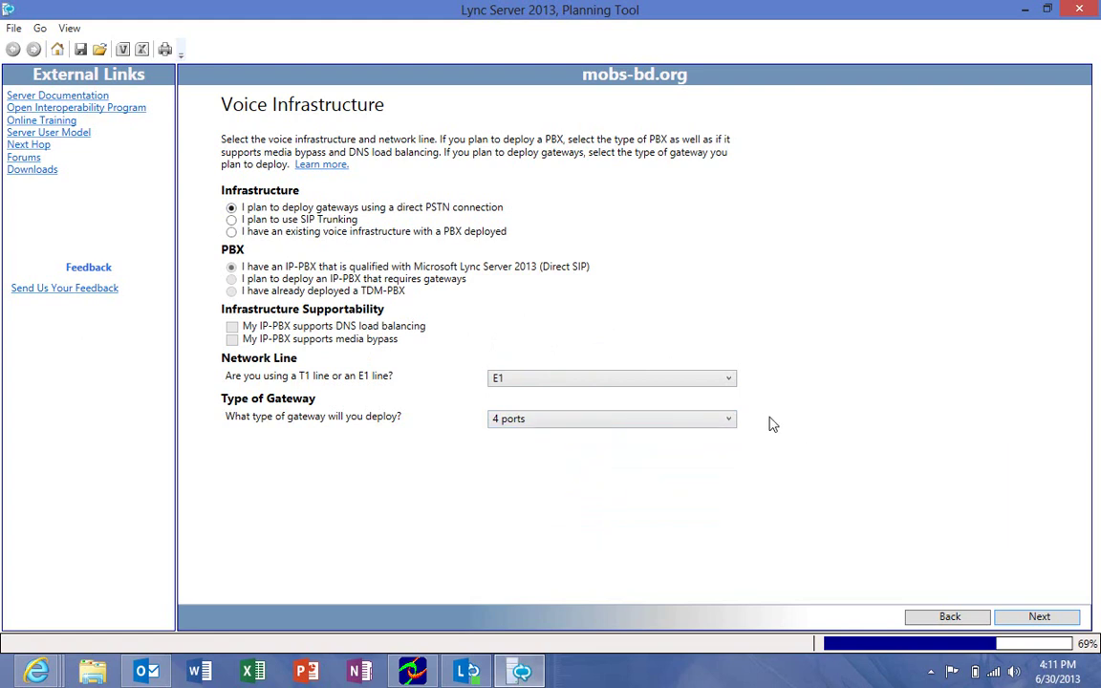
pyautogui.click(730, 420)
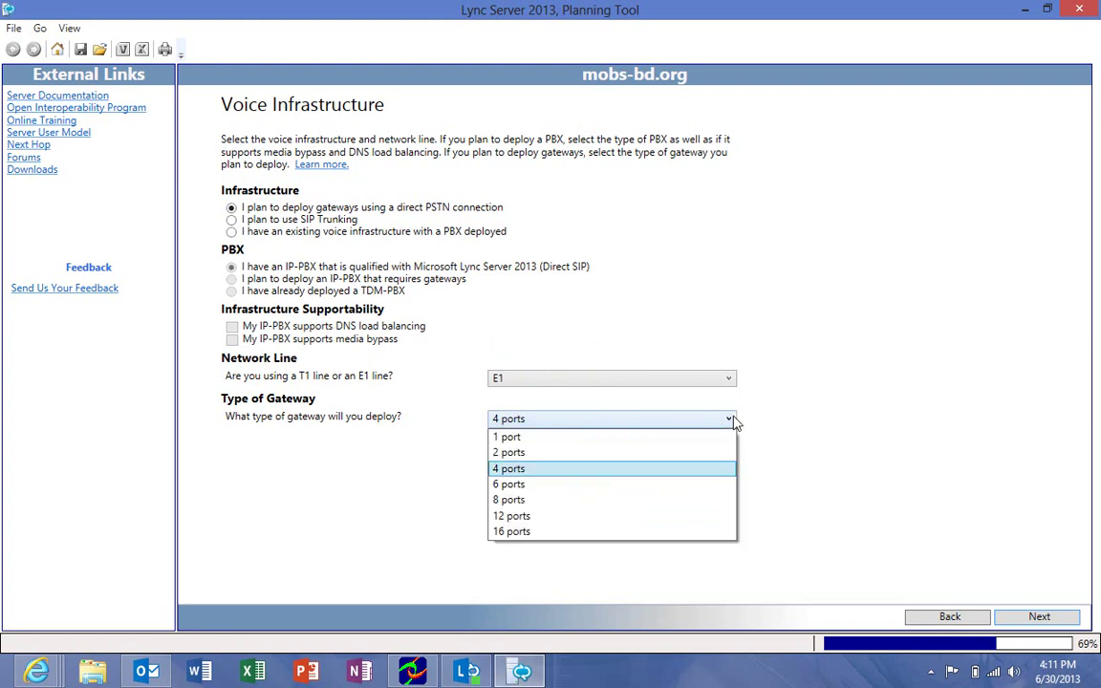
pyautogui.click(783, 425)
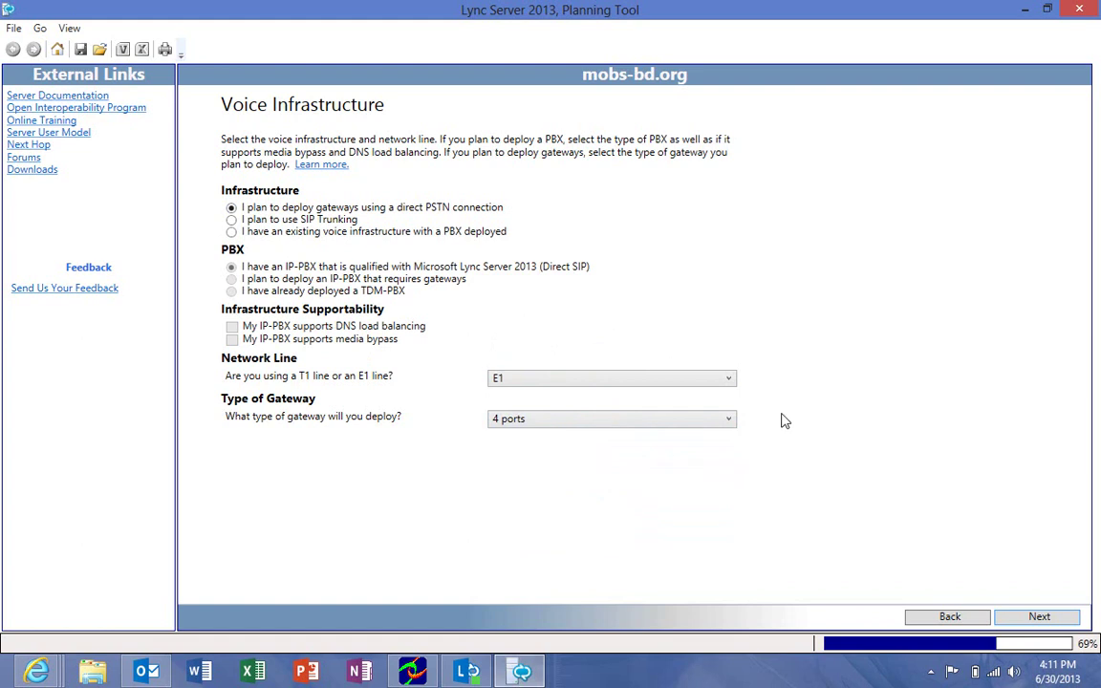
pyautogui.click(1038, 618)
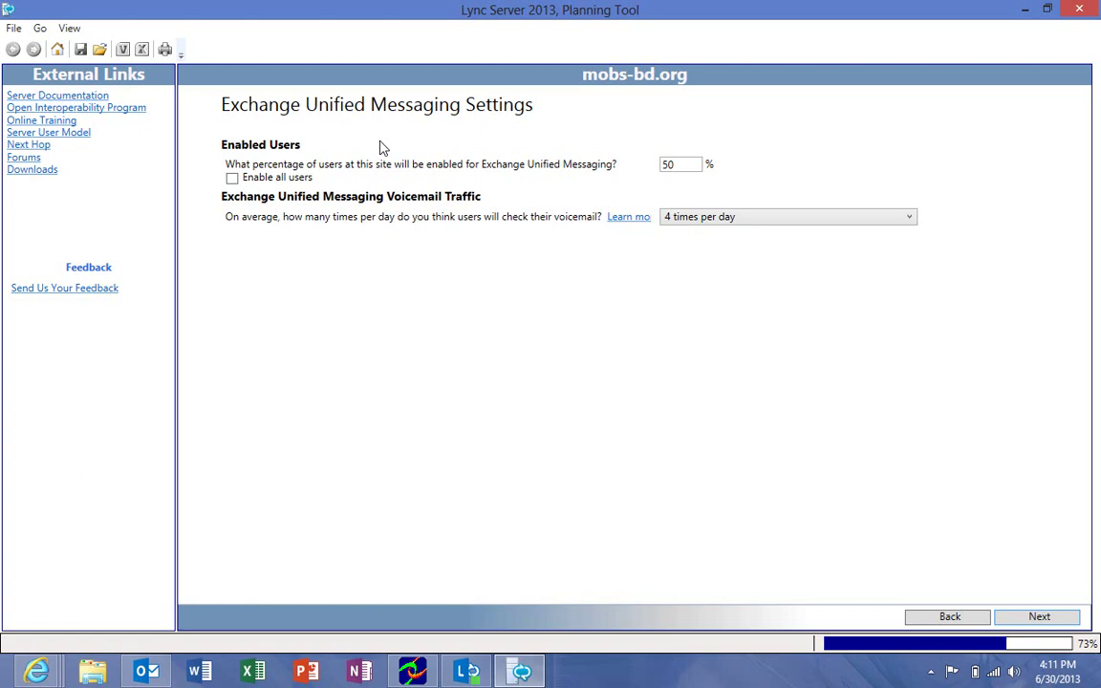
# Enable all users for Exchange Unified Messaging with voicemail checked 4 times per day.
pyautogui.click(234, 177)
pyautogui.click(909, 219)
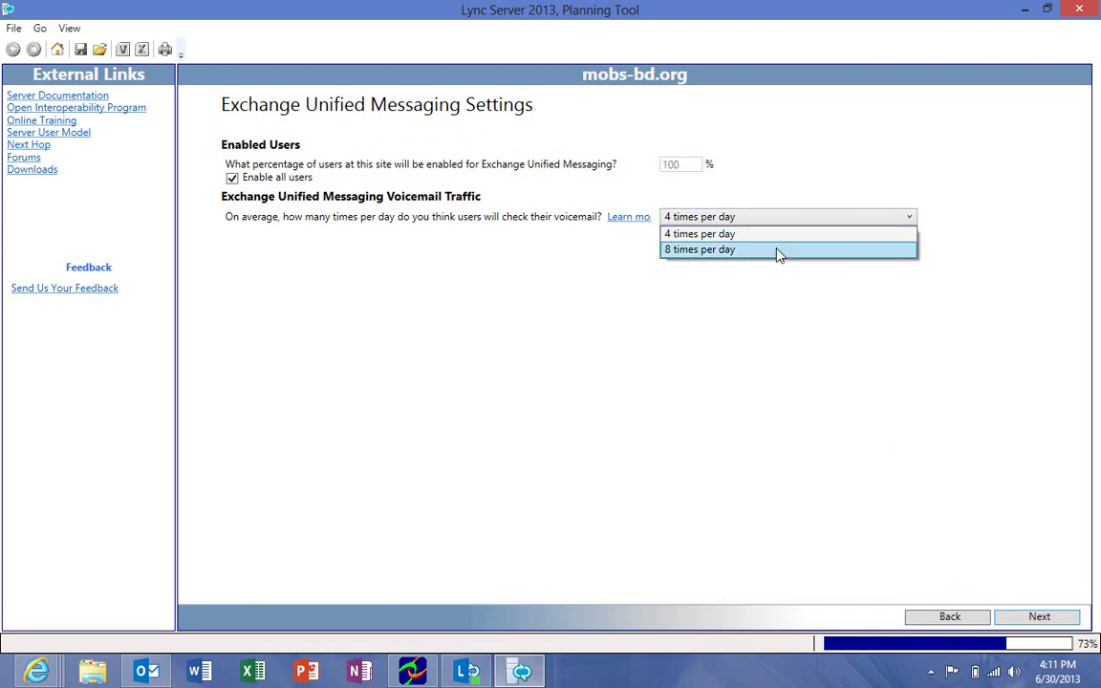
pyautogui.click(776, 236)
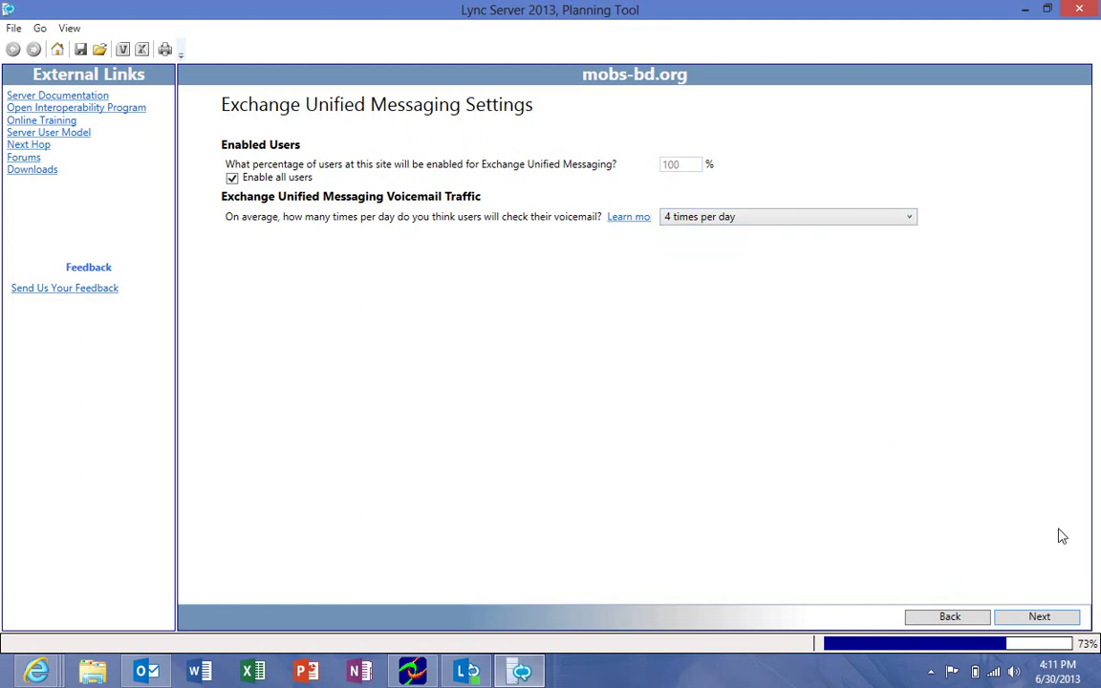
pyautogui.click(1040, 616)
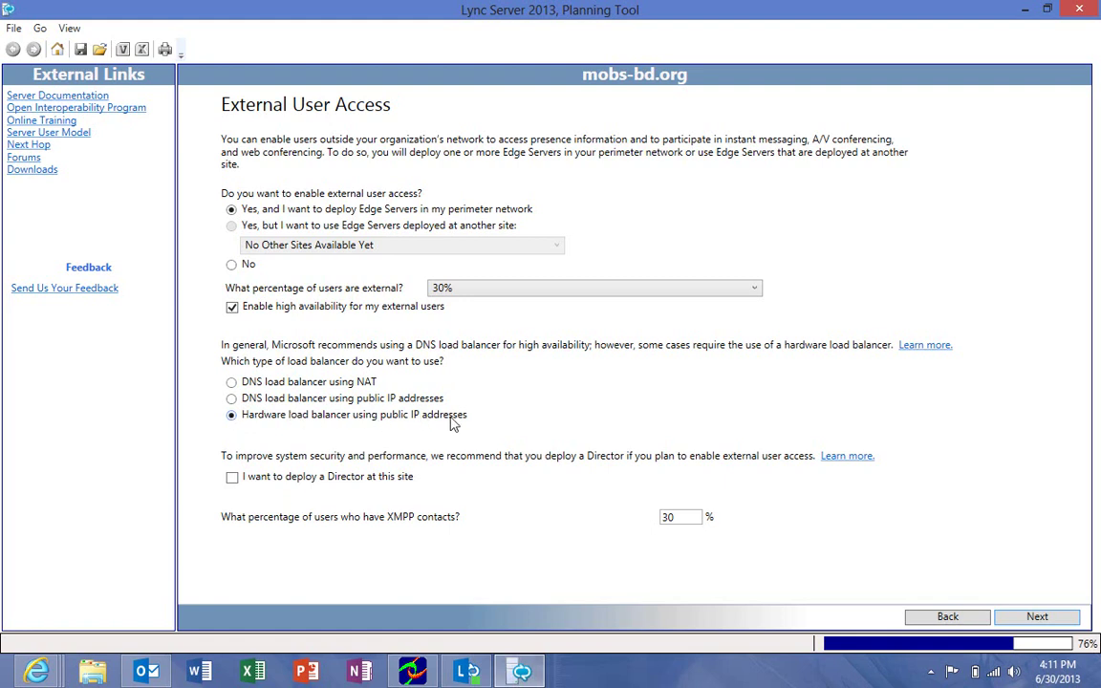
# Choose to deploy a Director at this site and accept external access with a hardware load balancer using public IP addresses.
pyautogui.click(231, 476)
pyautogui.click(1038, 617)
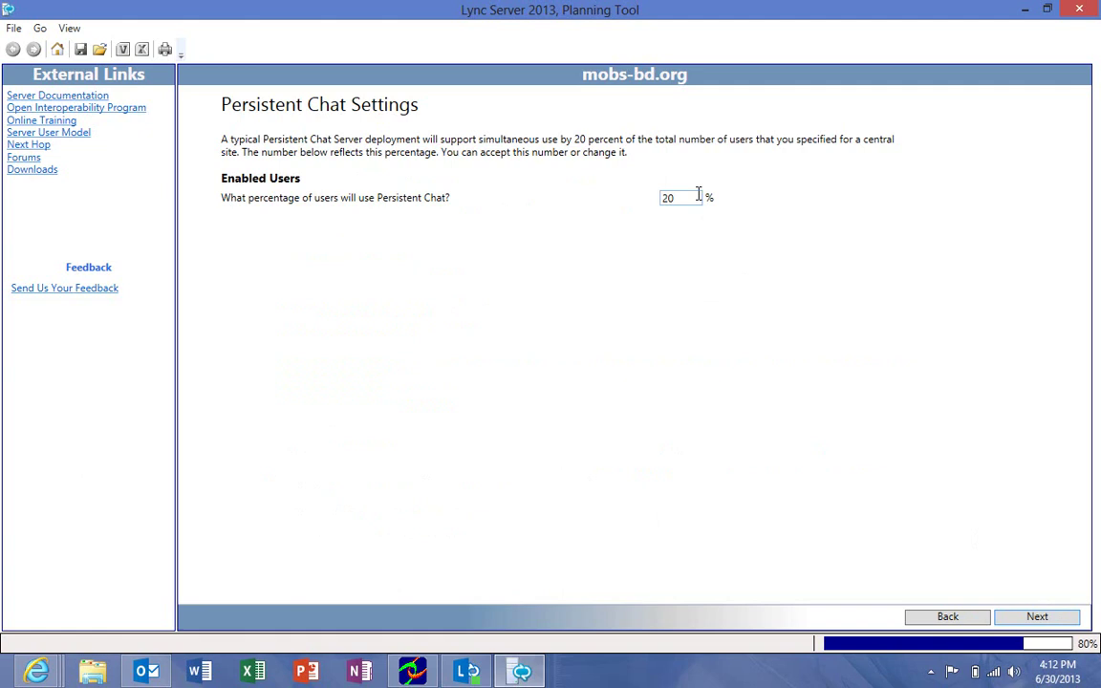
# Accept the Persistent Chat user percentage and the client settings of 40% mobility users and 50% LWA users.
pyautogui.moveTo(696, 198); pyautogui.dragTo(569, 205)
pyautogui.click(570, 207)
pyautogui.click(1039, 618)
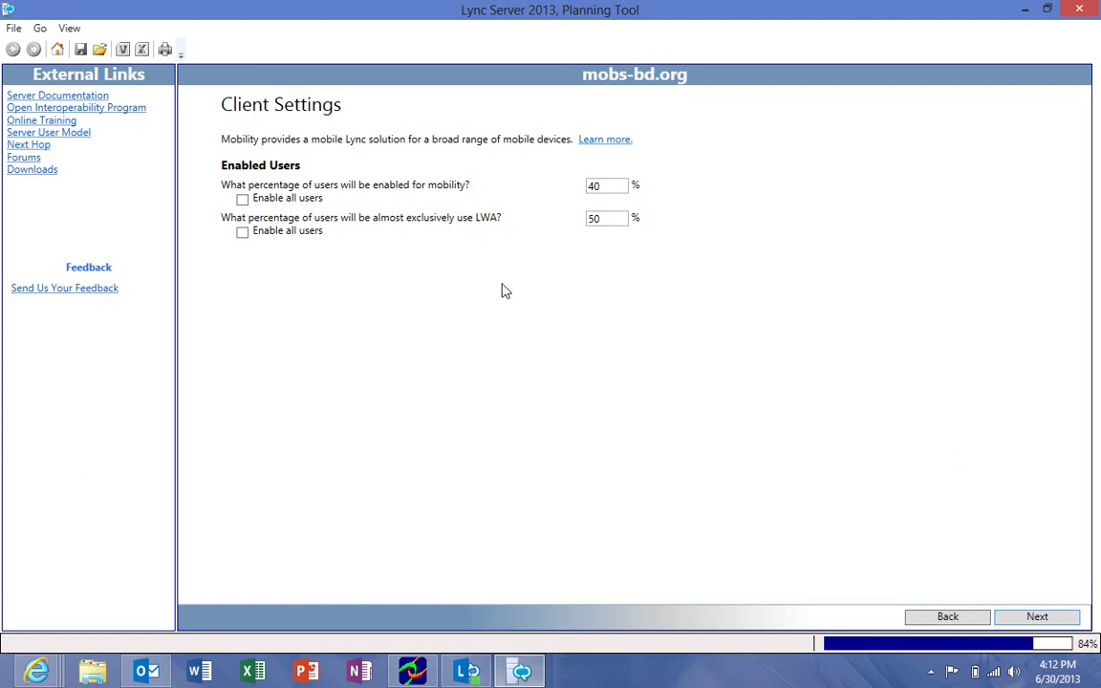
pyautogui.click(1038, 619)
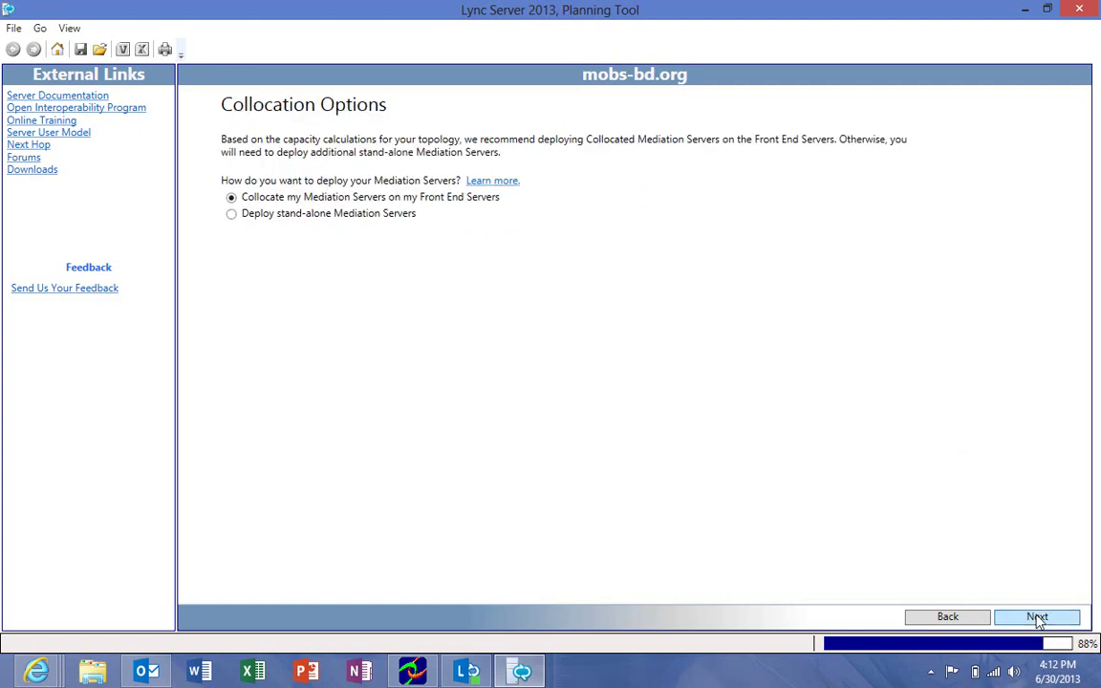
# Return to the client settings to enable all users for LWA, and keep the Mediation Servers collocated on the Front End Servers.
pyautogui.click(952, 617)
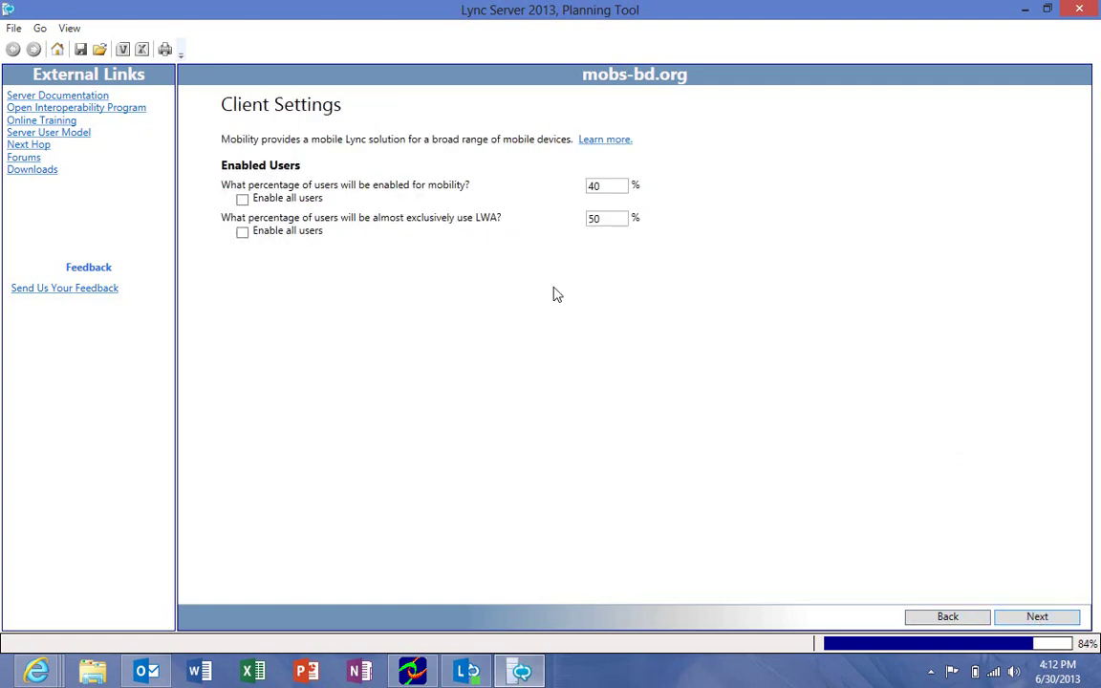
pyautogui.click(286, 233)
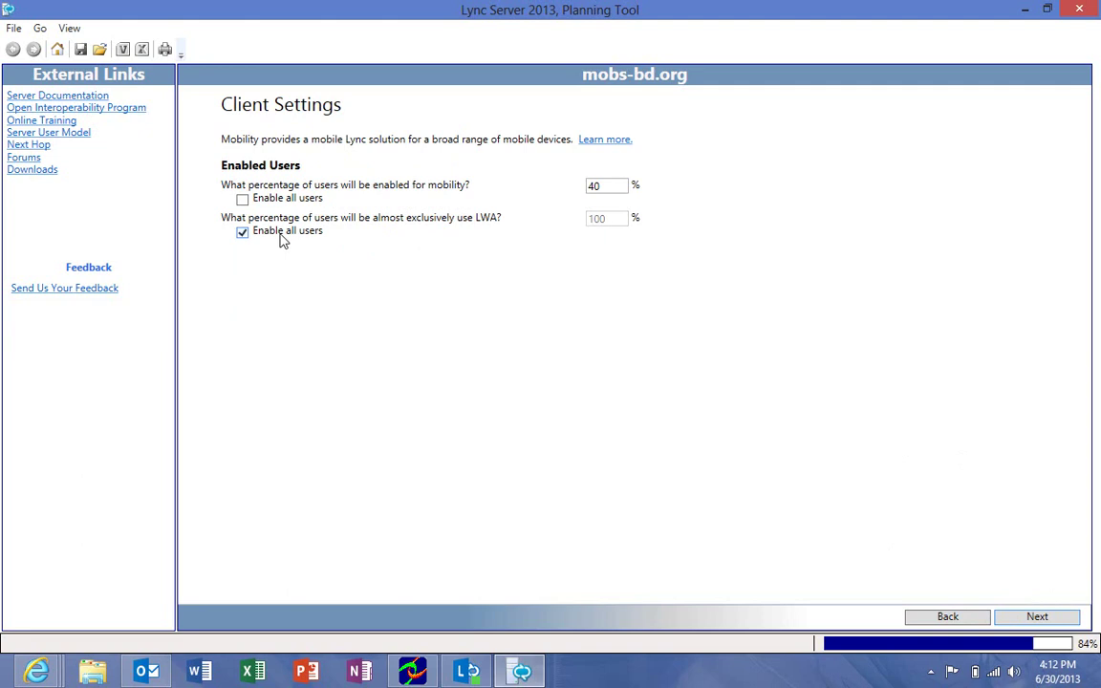
pyautogui.click(1047, 616)
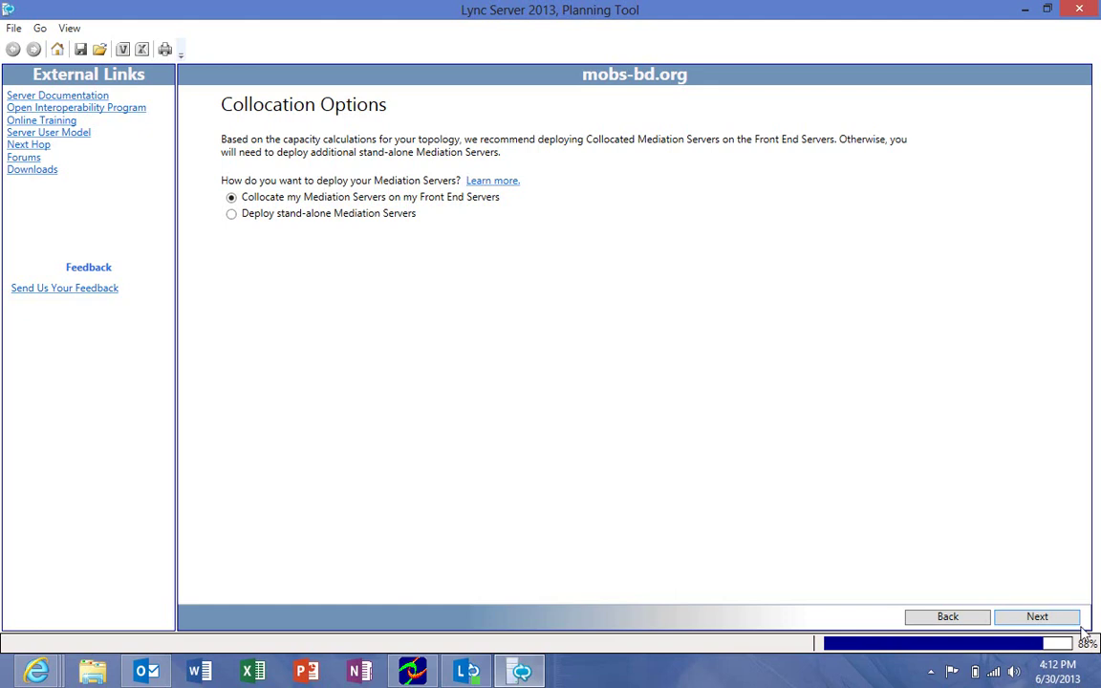
pyautogui.click(1037, 618)
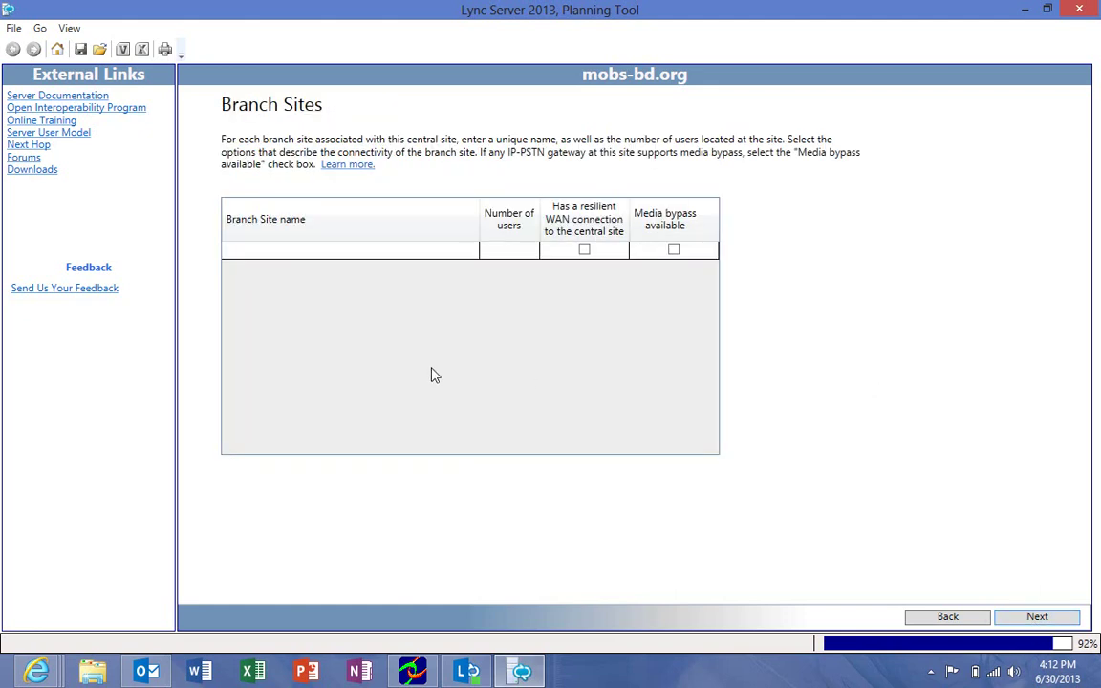
# Add branch site 1st-01 with 20 users, keeping the resilient WAN connection and media bypass enabled.
pyautogui.click(322, 250)
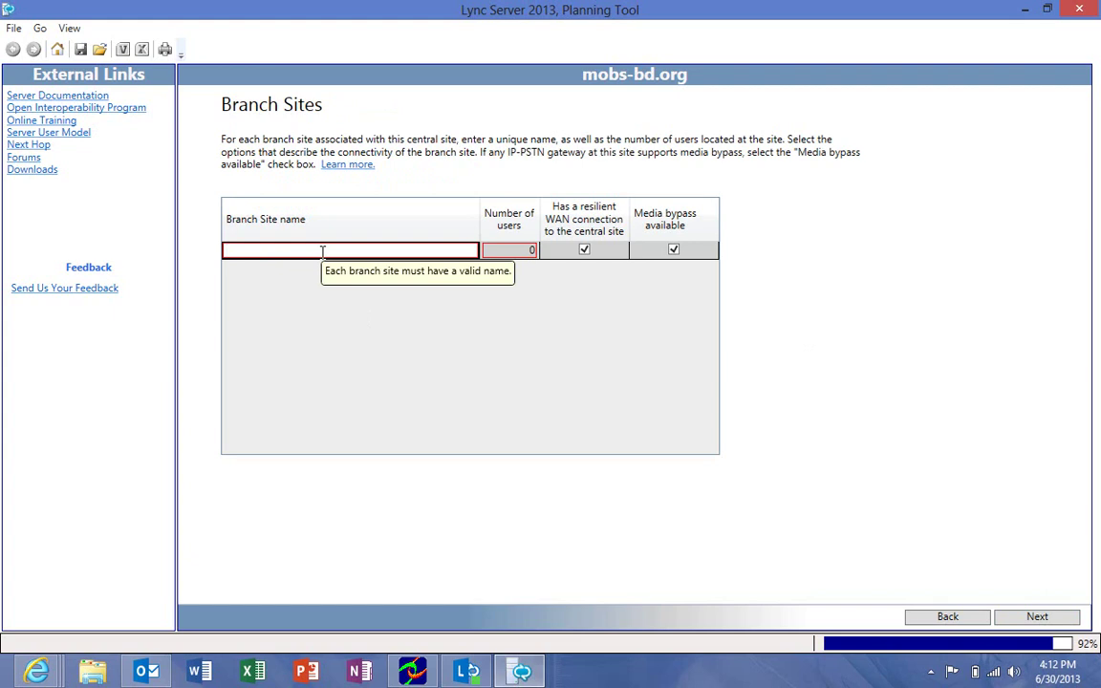
pyautogui.write('1st-01')
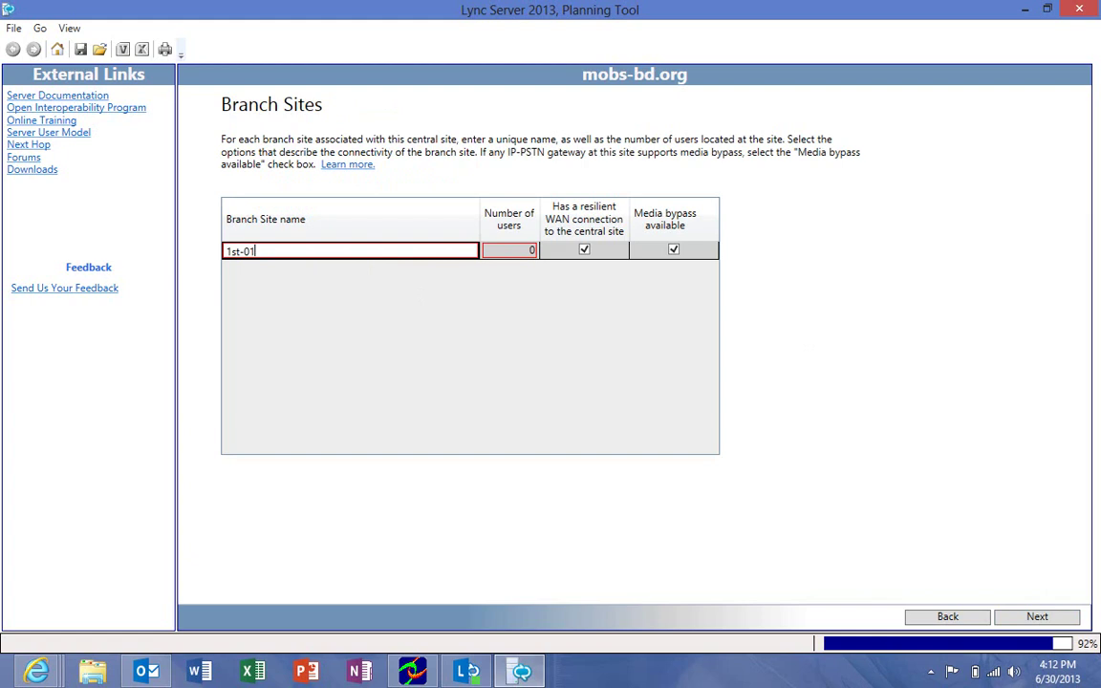
pyautogui.press('Tab')
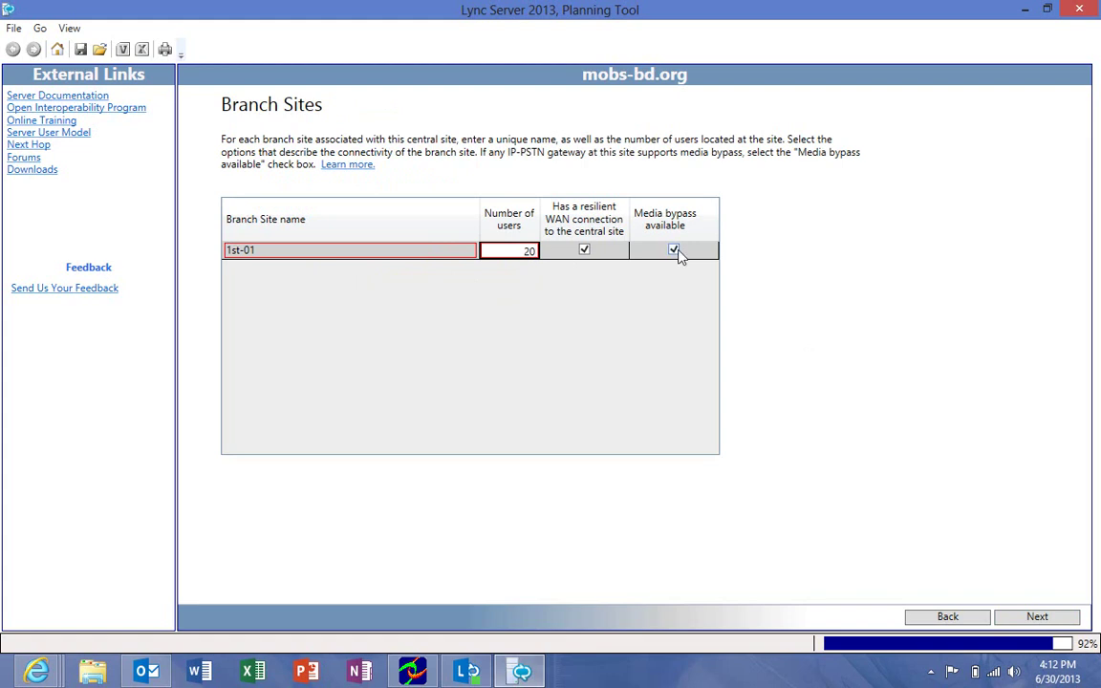
pyautogui.click(401, 287)
# Add branch site 2nd-02 with 10 users, keeping the resilient WAN connection and media bypass enabled.
pyautogui.click(344, 271)
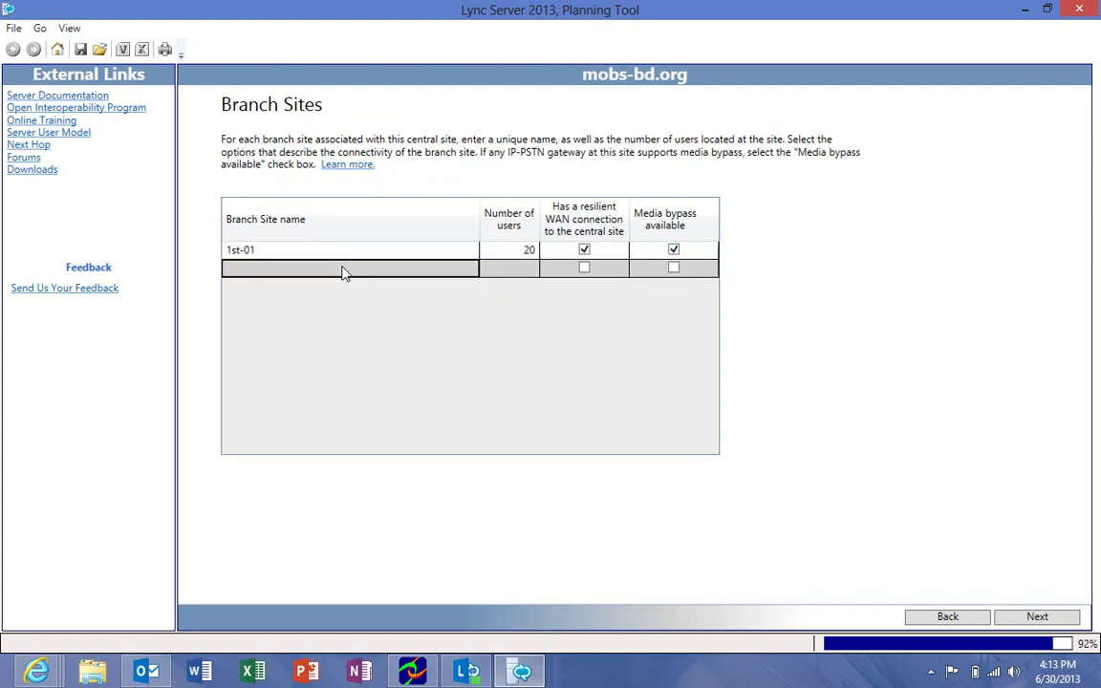
pyautogui.click(344, 270)
pyautogui.write('2')
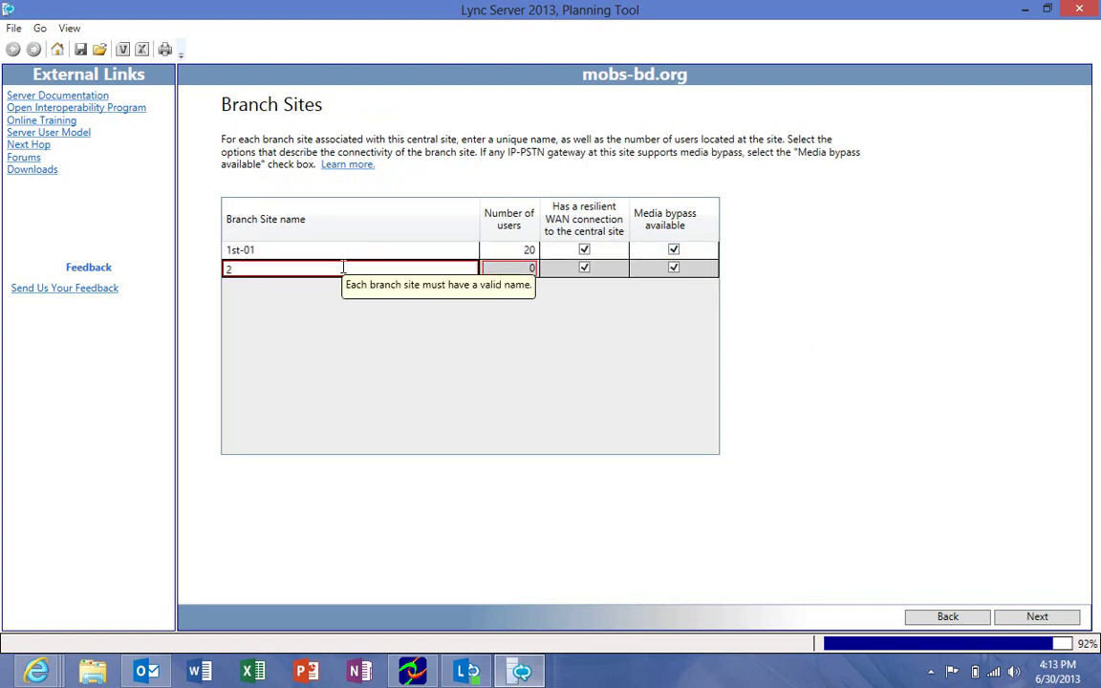
pyautogui.write('nd-')
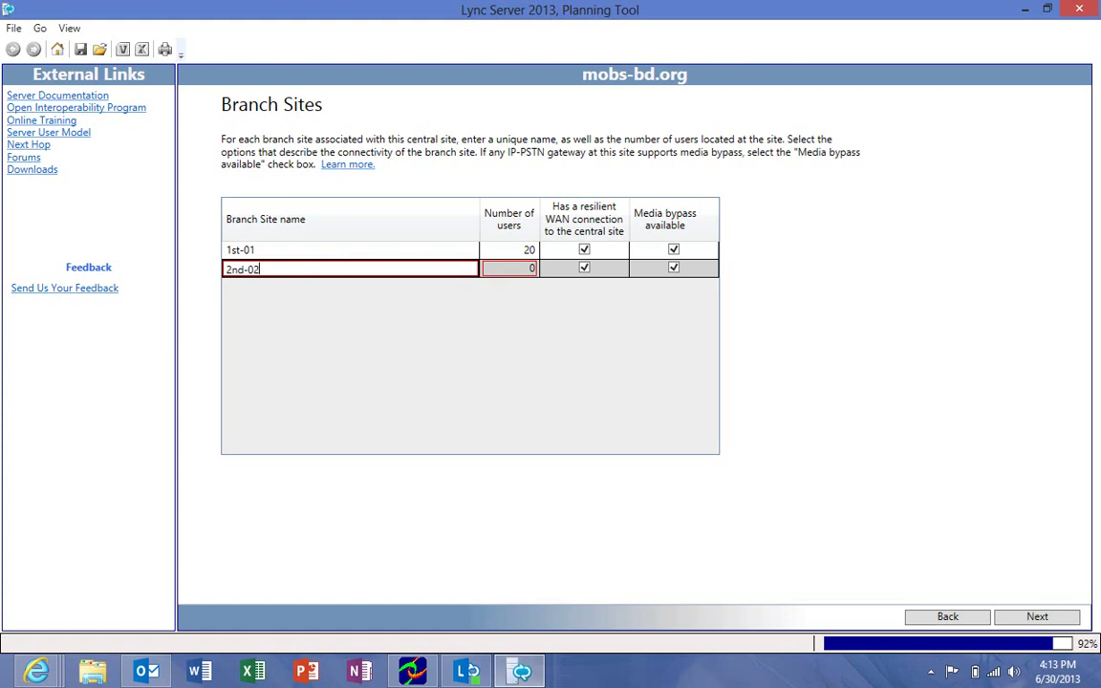
pyautogui.write('02')
pyautogui.press('Tab')
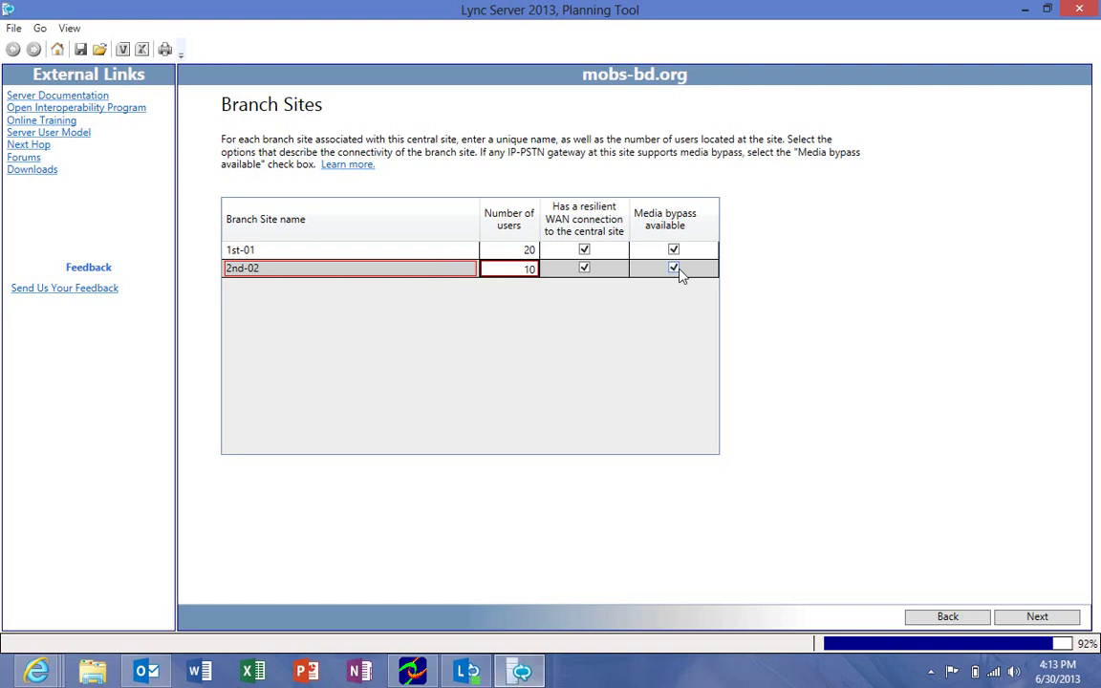
pyautogui.write('10')
pyautogui.press('Return')
# Add branch site 3rd-03 with 5 users and a resilient WAN connection but no media bypass, and accept the branch site list.
pyautogui.click(329, 288)
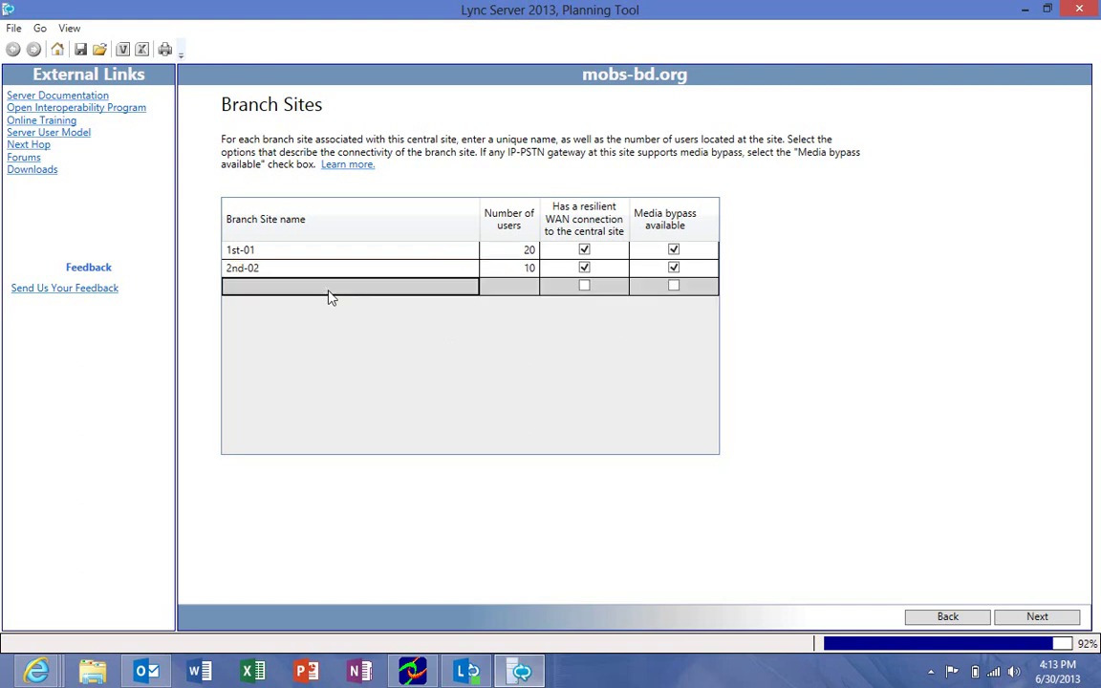
pyautogui.write('3rd-03')
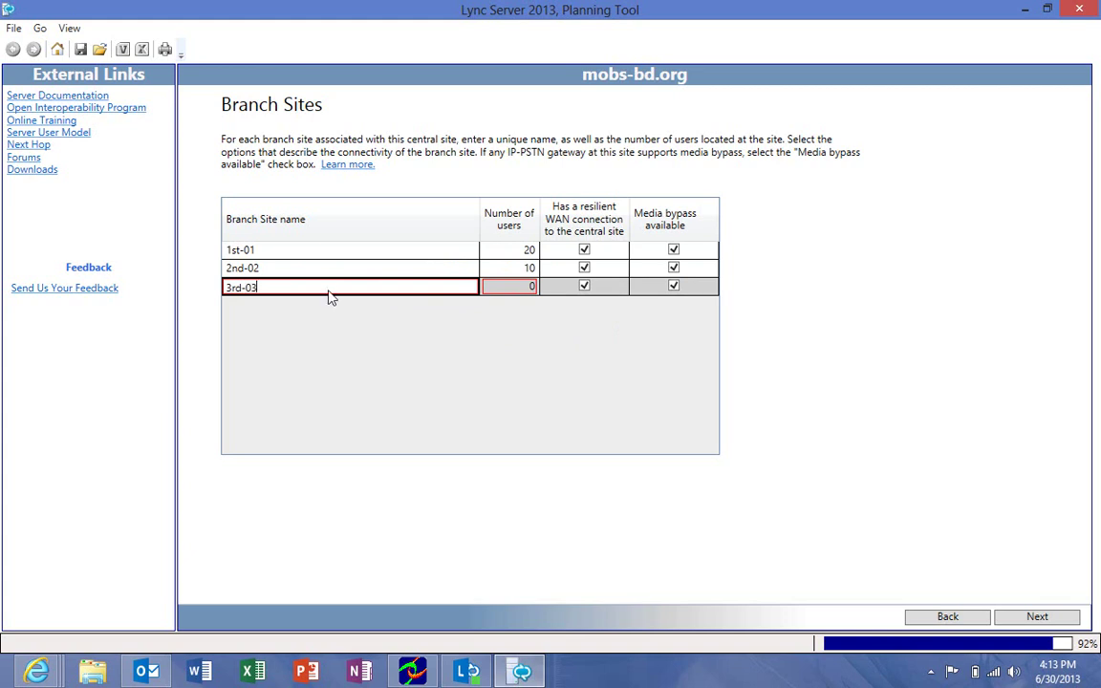
pyautogui.press('Tab')
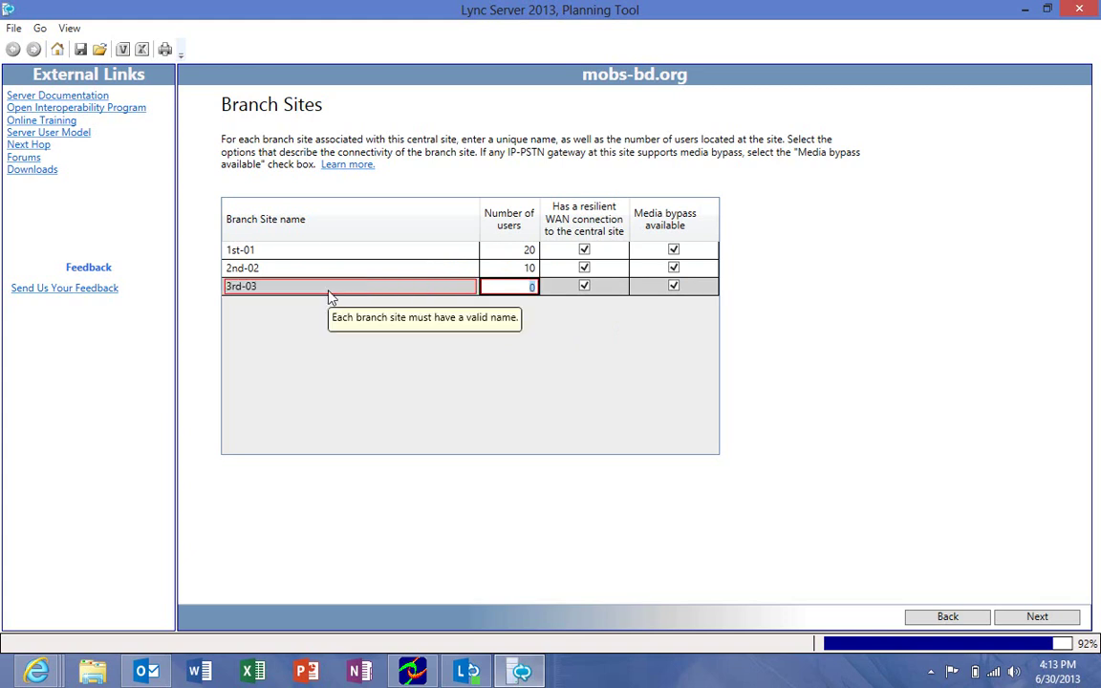
pyautogui.write('5')
pyautogui.click(673, 285)
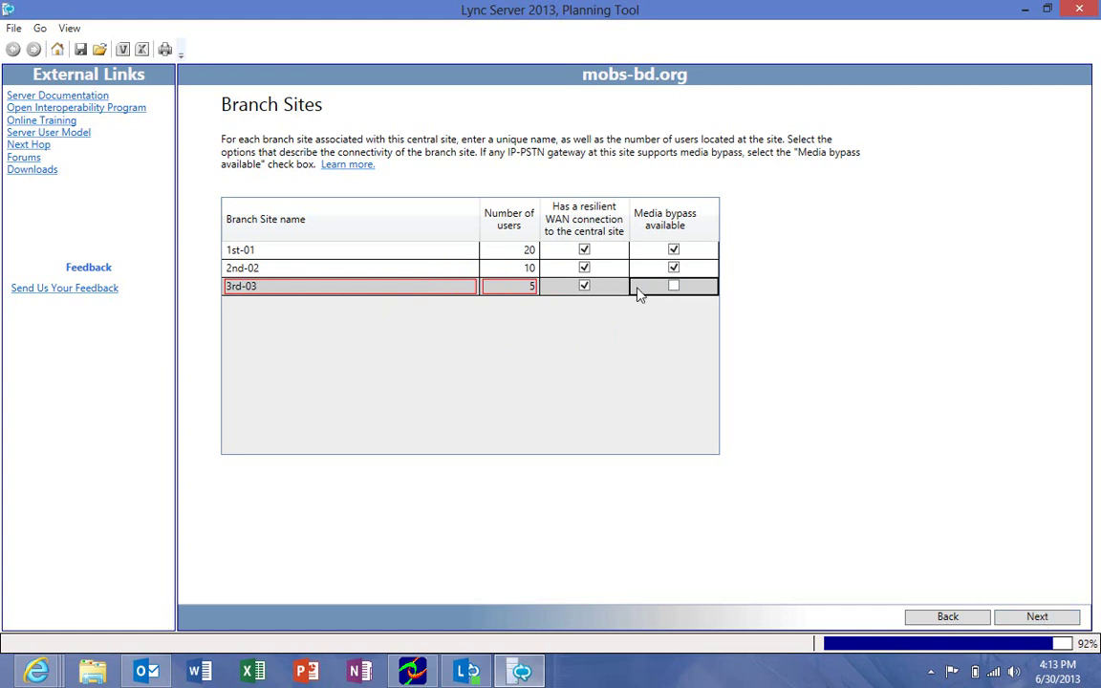
pyautogui.click(1035, 618)
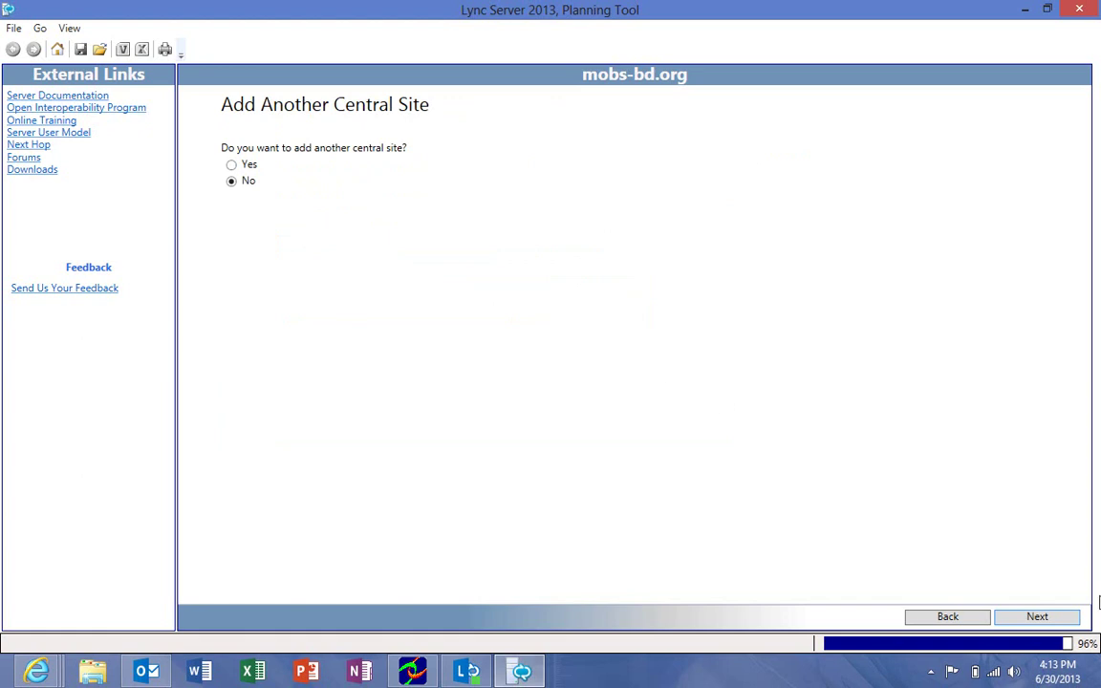
# Finish the wizard without adding another central site and draw the global topology.
pyautogui.click(1035, 617)
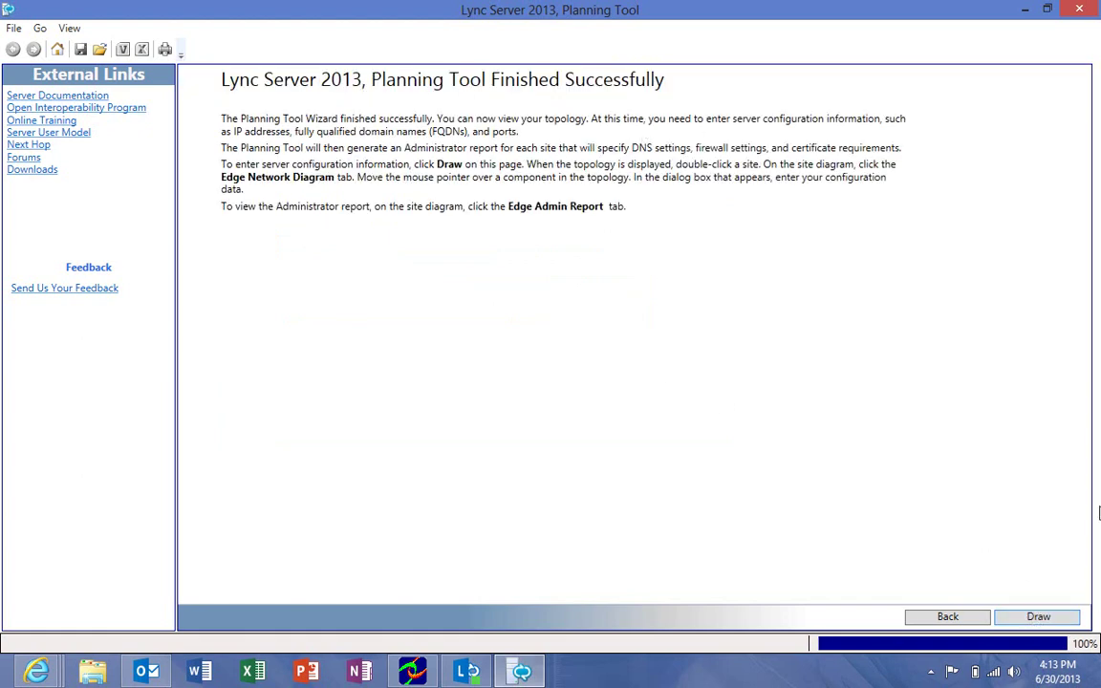
pyautogui.click(1038, 617)
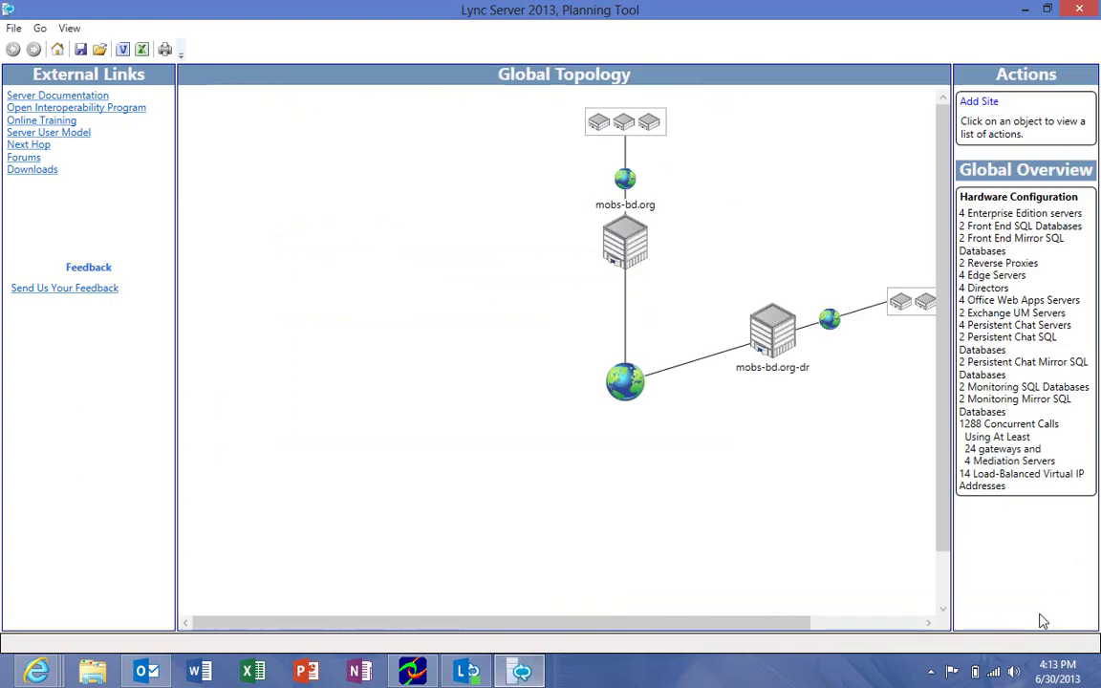
pyautogui.moveTo(637, 629); pyautogui.dragTo(766, 629)
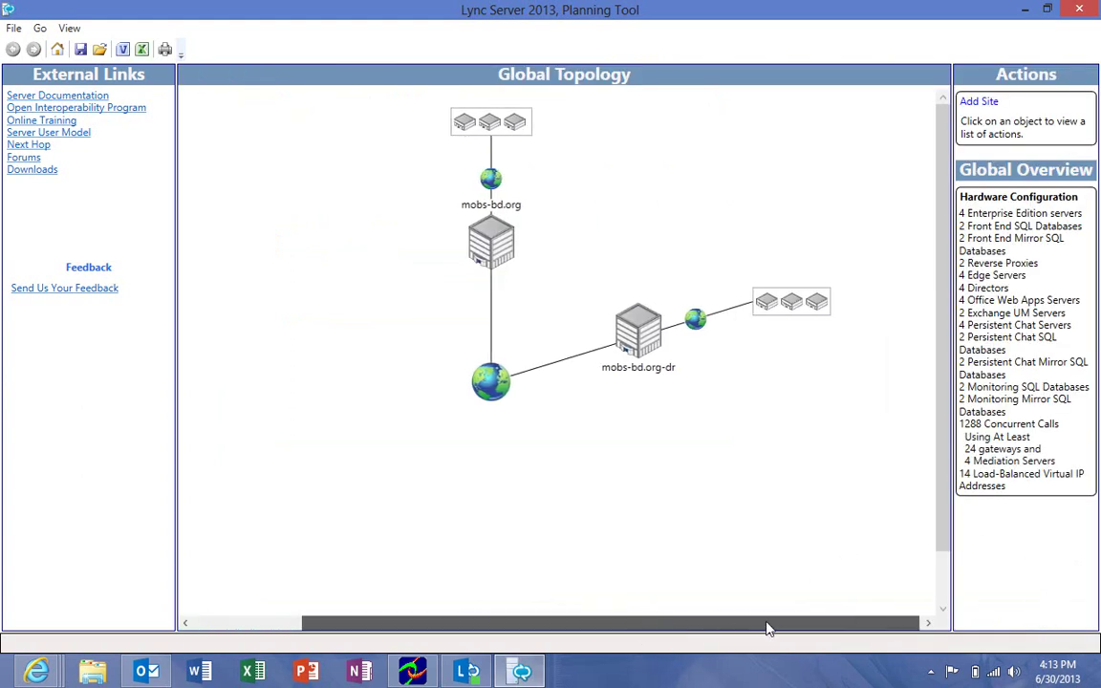
# Open the mobs-bd.org site topology and examine the external firewall's port diagram, returning to the site topology.
pyautogui.doubleClick(491, 246)
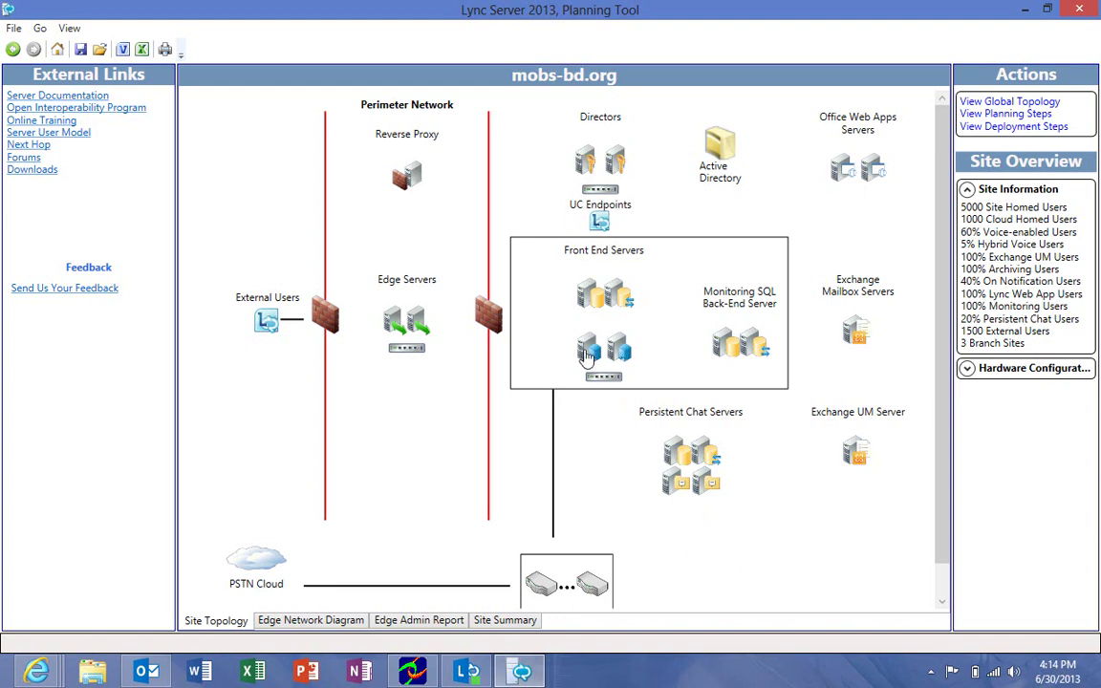
pyautogui.click(328, 320)
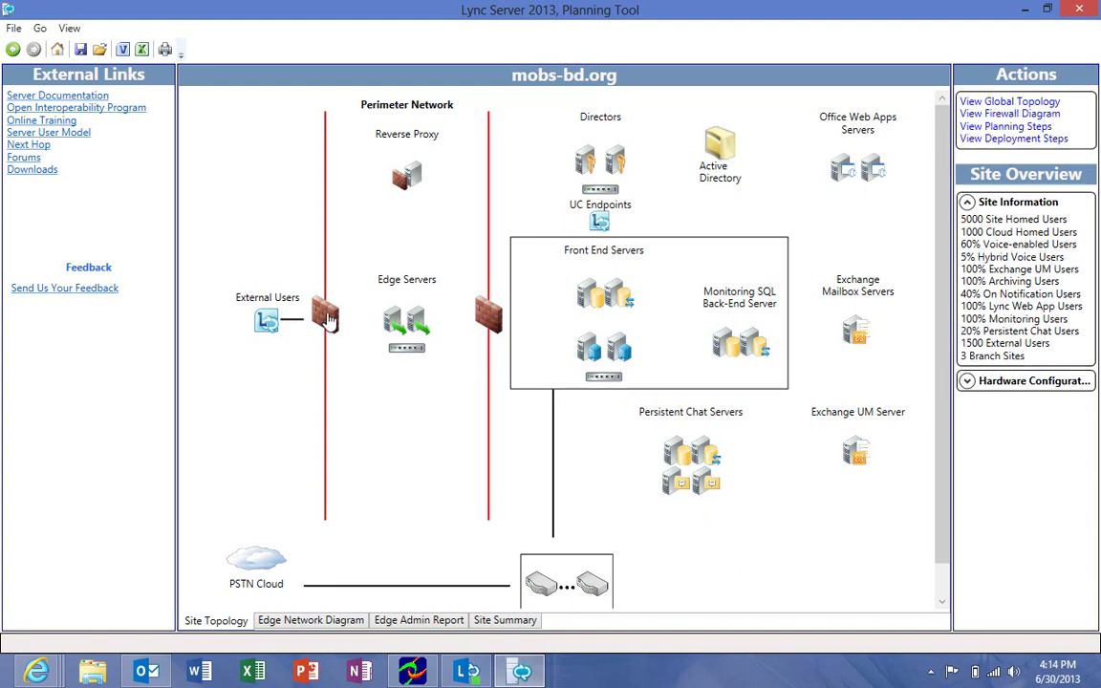
pyautogui.doubleClick(328, 321)
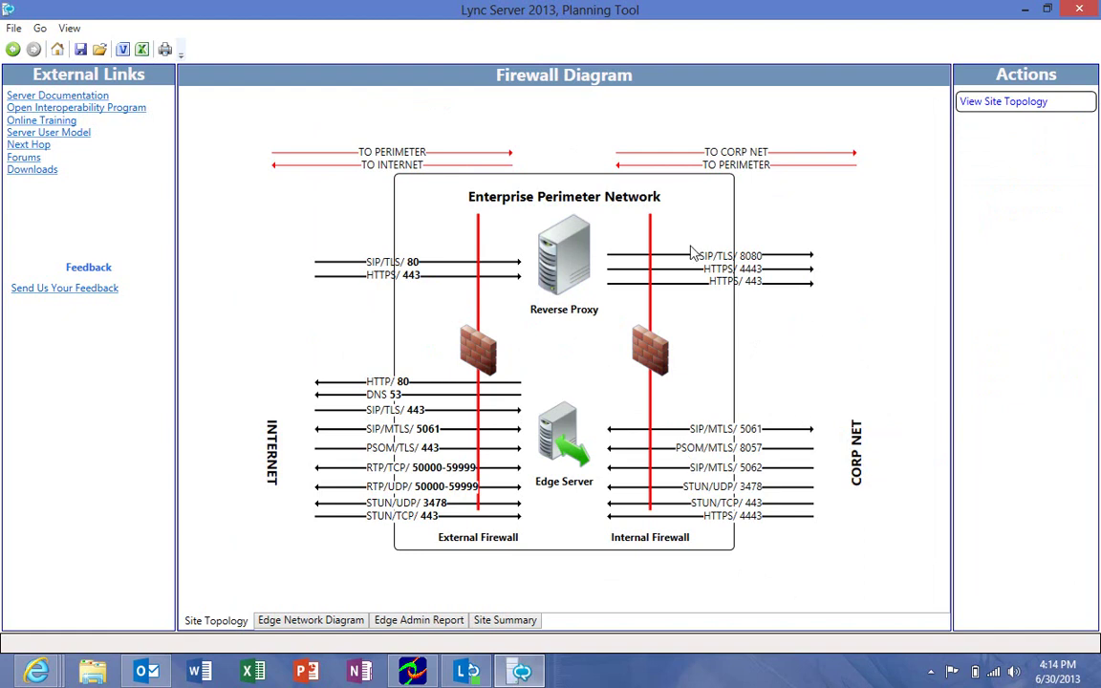
pyautogui.click(298, 623)
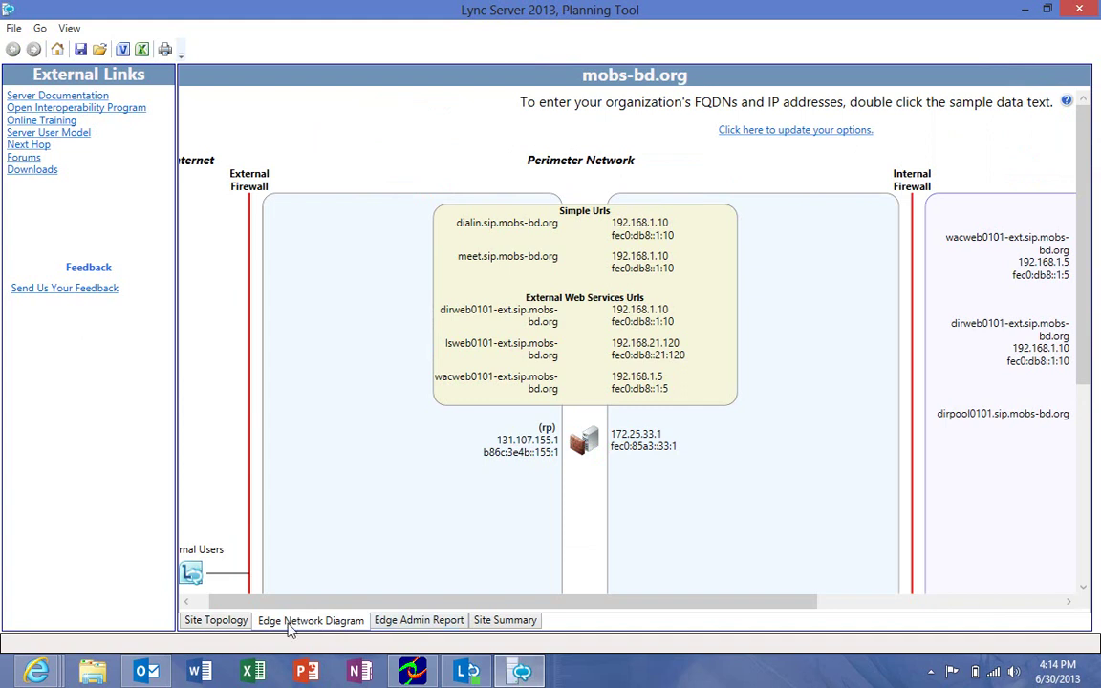
pyautogui.click(216, 621)
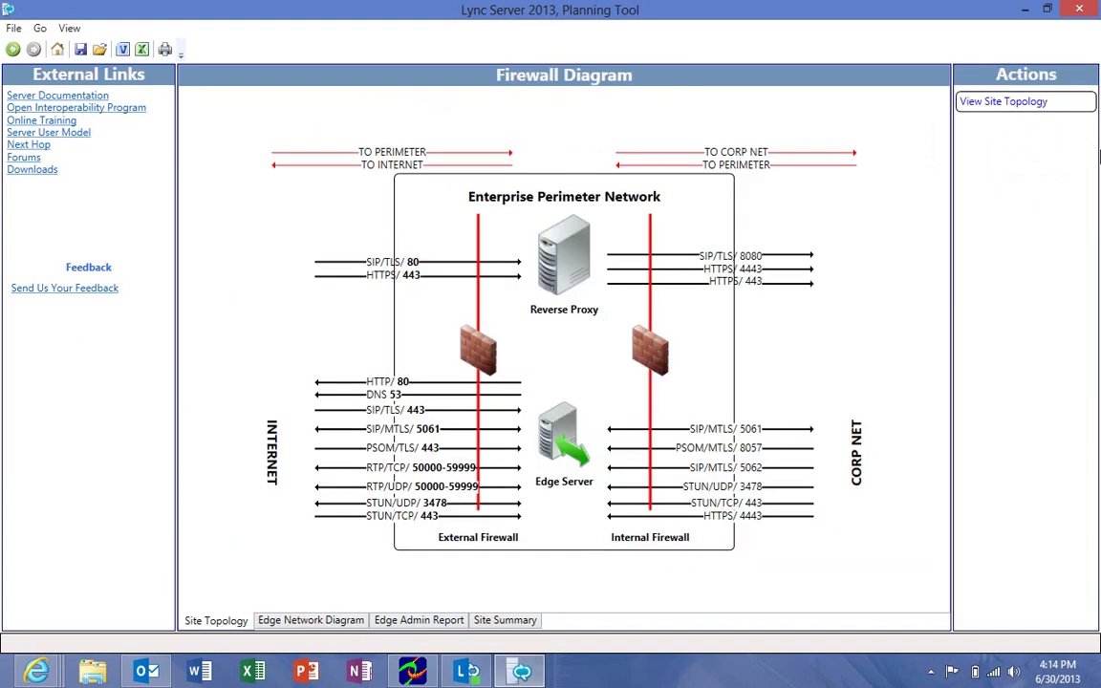
pyautogui.click(1003, 104)
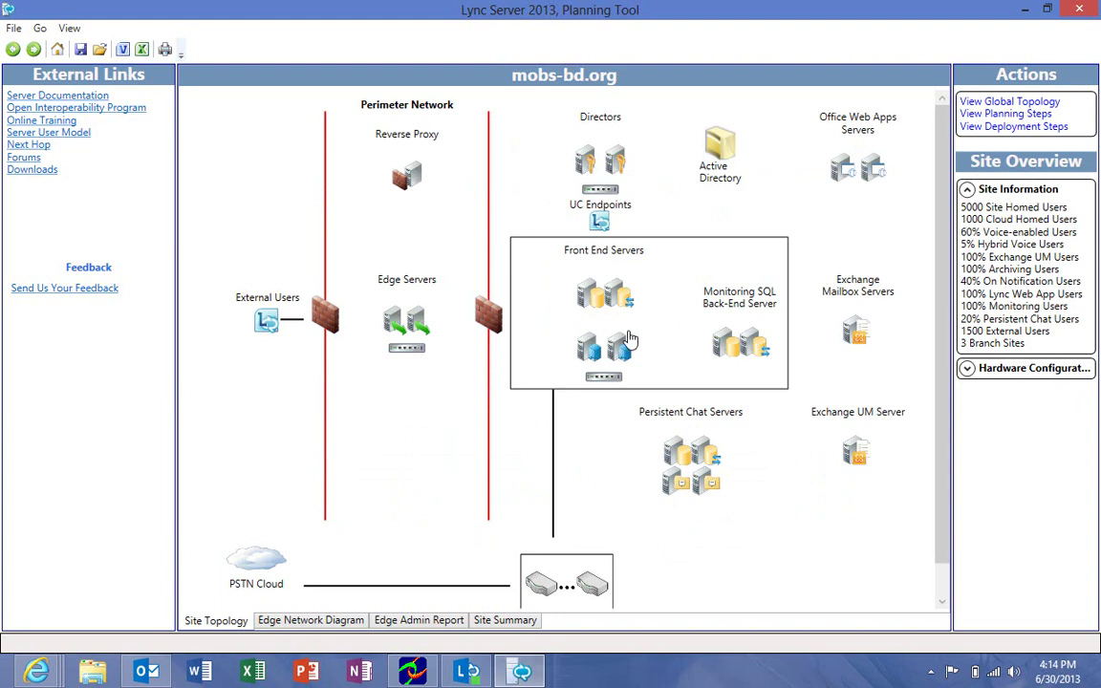
# Check the Front End SQL Database requirements and examine the edge network diagram across the perimeter and corporate networks.
pyautogui.doubleClick(597, 298)
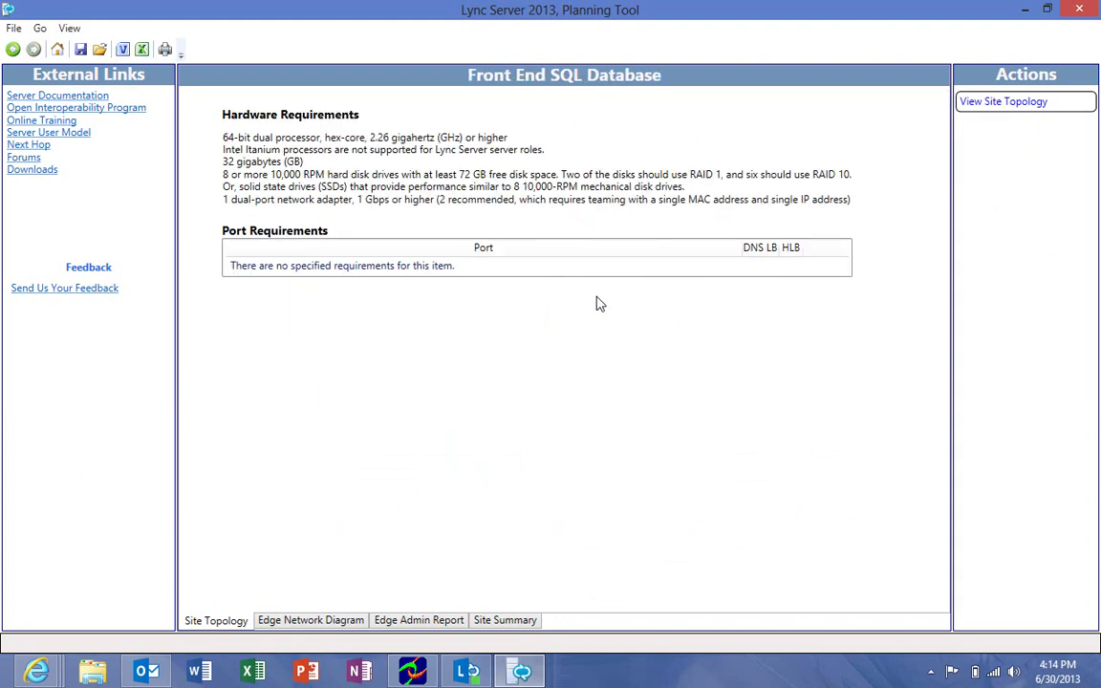
pyautogui.click(302, 622)
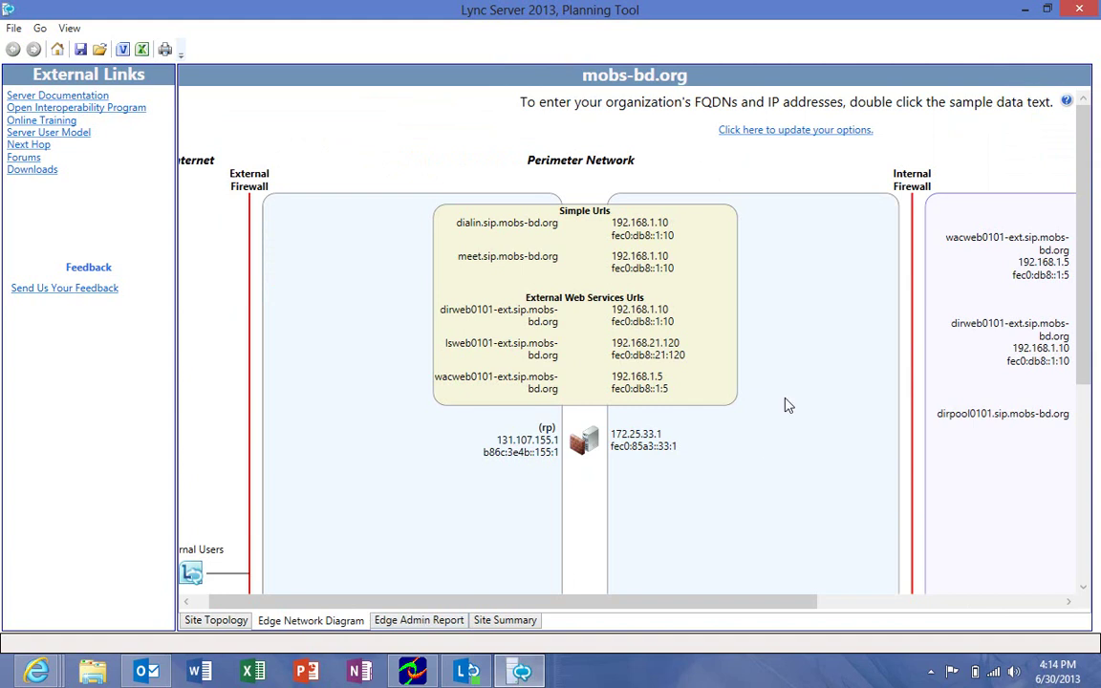
pyautogui.moveTo(1092, 224); pyautogui.dragTo(1068, 381)
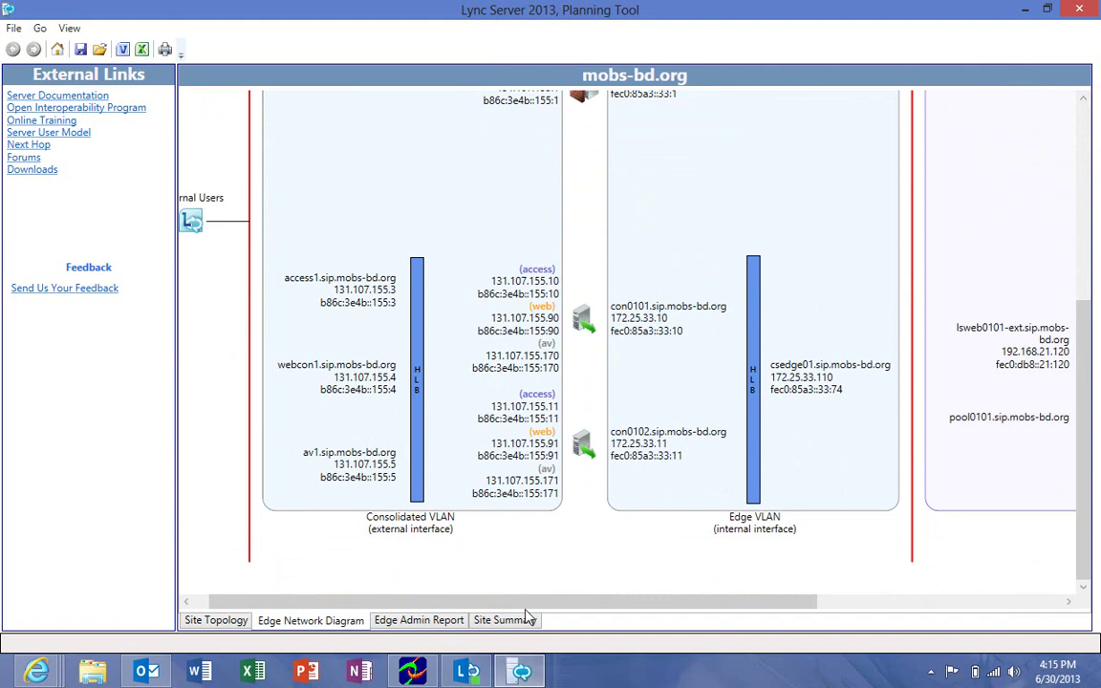
pyautogui.moveTo(378, 602); pyautogui.dragTo(356, 602)
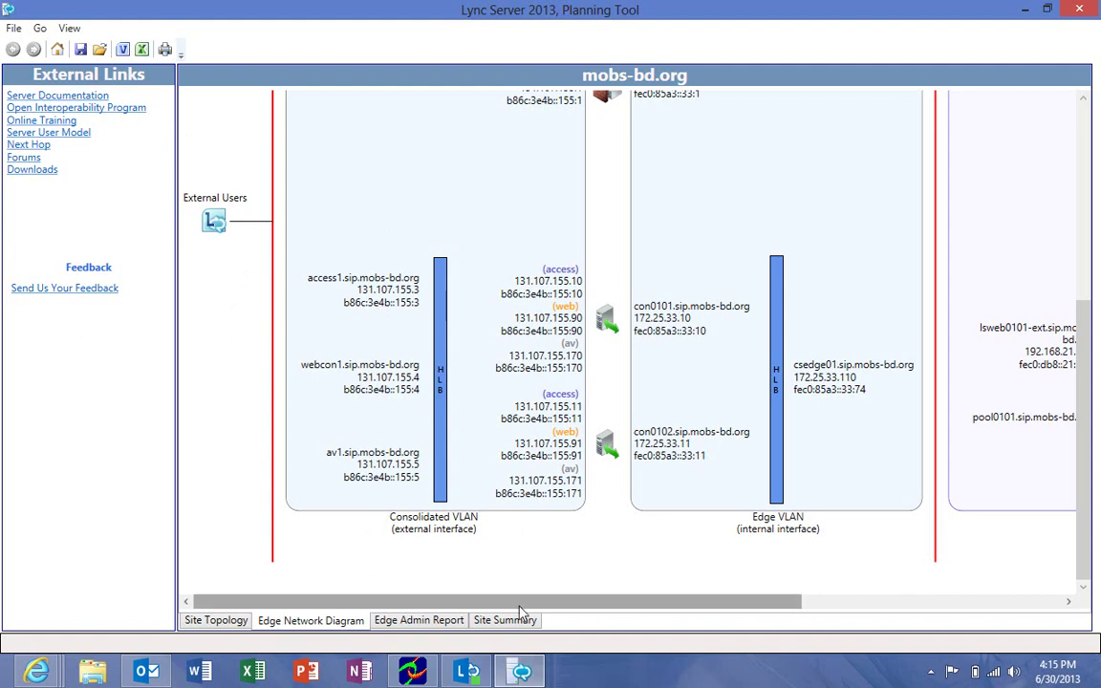
pyautogui.moveTo(520, 609); pyautogui.dragTo(857, 608)
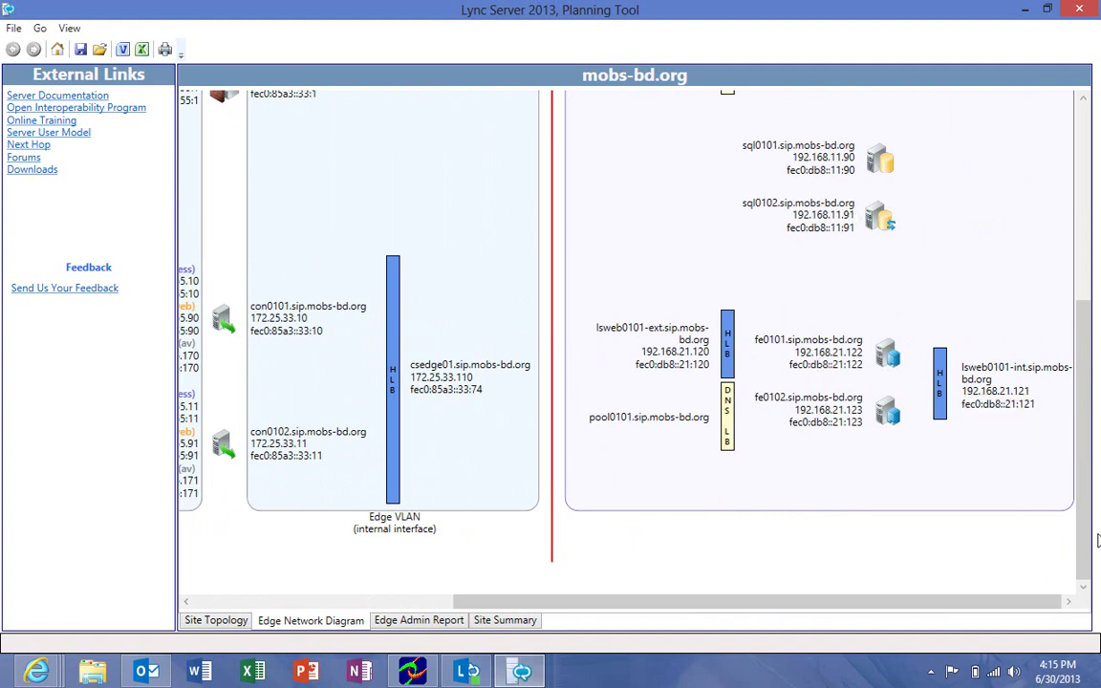
pyautogui.moveTo(1083, 533); pyautogui.dragTo(1077, 329)
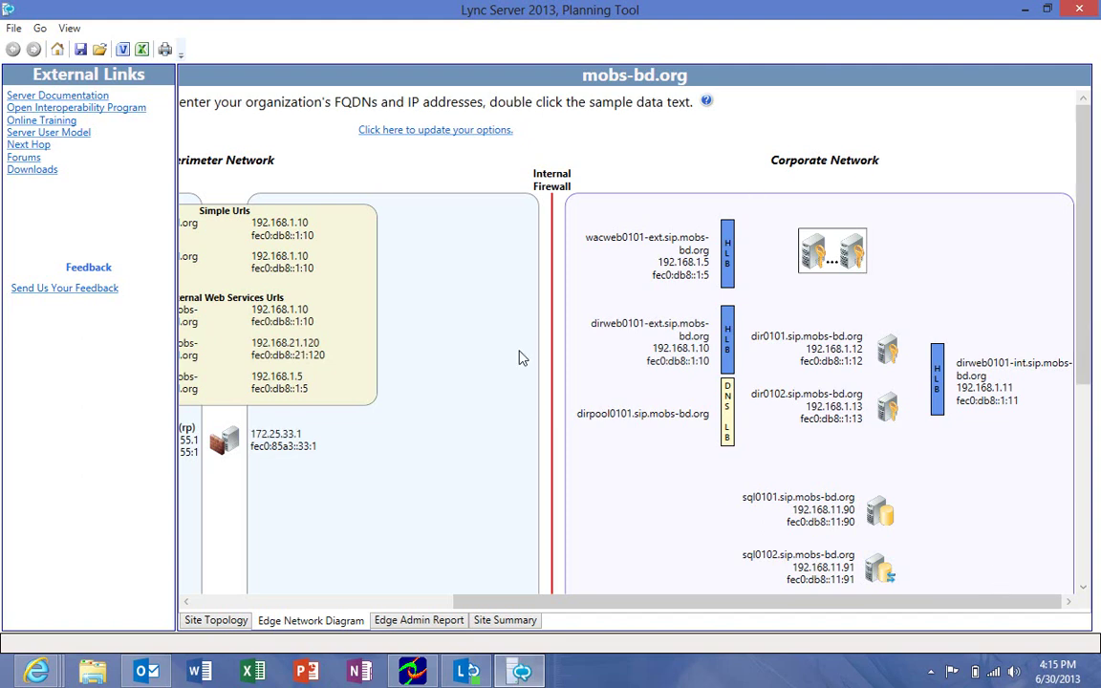
pyautogui.moveTo(688, 602); pyautogui.dragTo(516, 619)
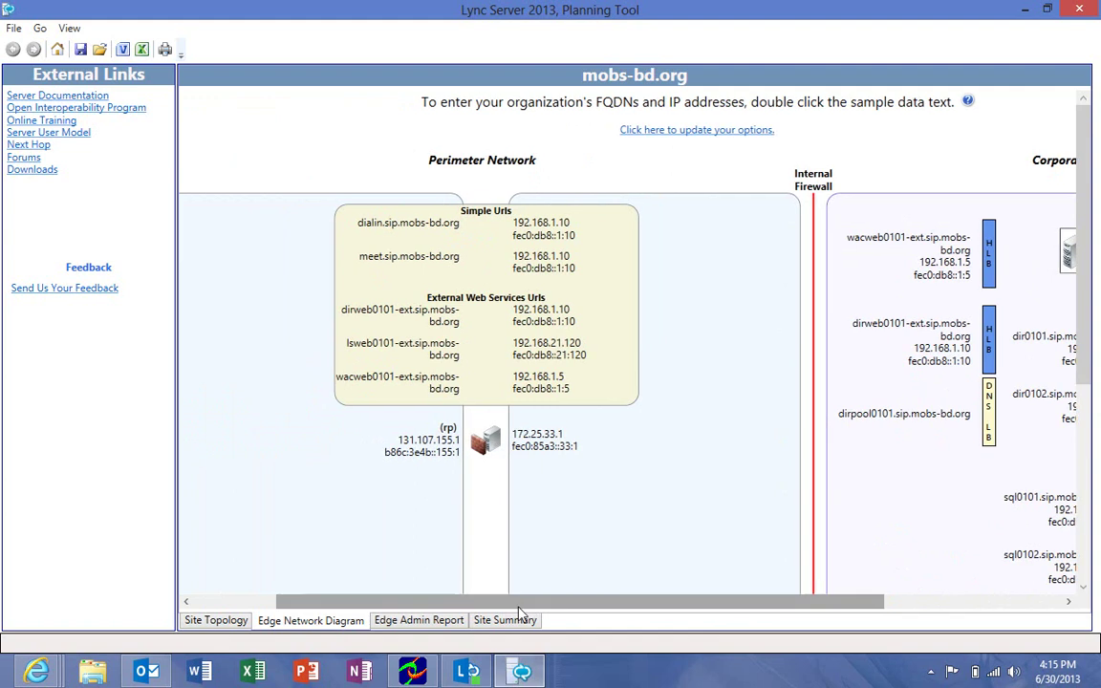
# Review the summary, certificates and firewall reports in the site's edge administrator report.
pyautogui.click(418, 623)
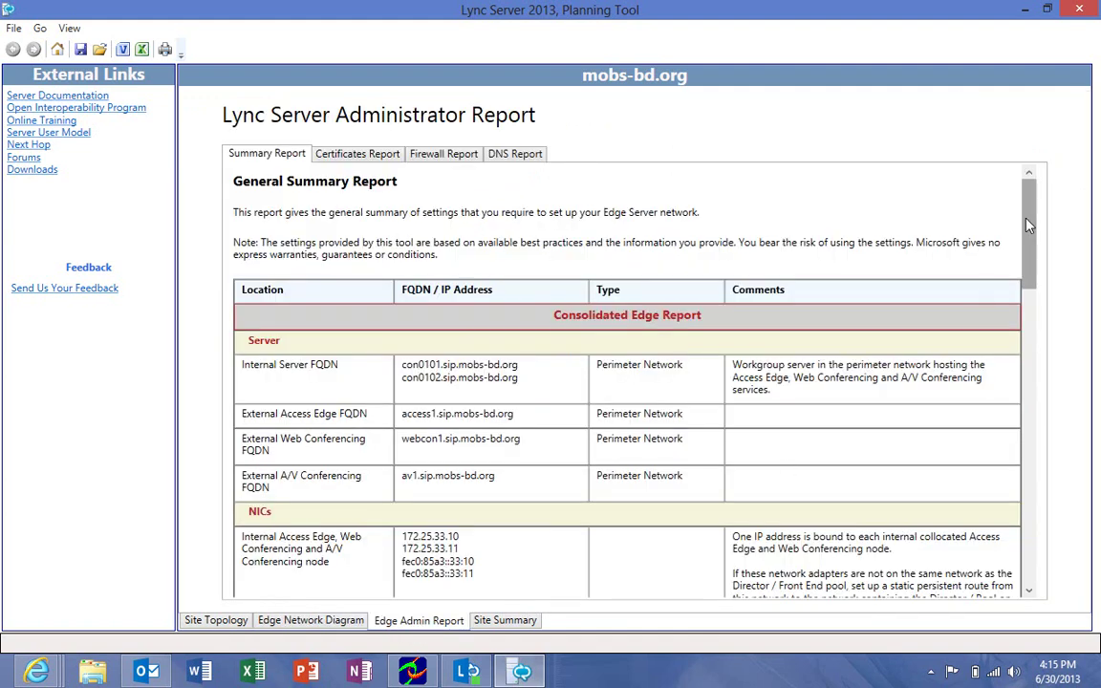
pyautogui.click(341, 156)
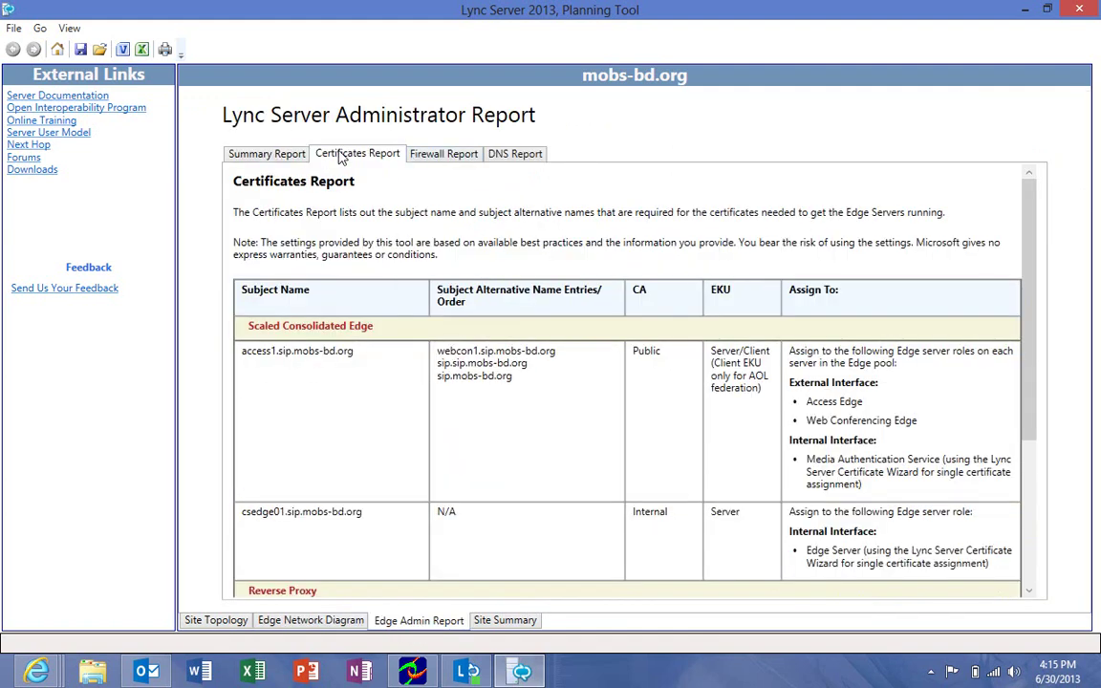
pyautogui.click(449, 155)
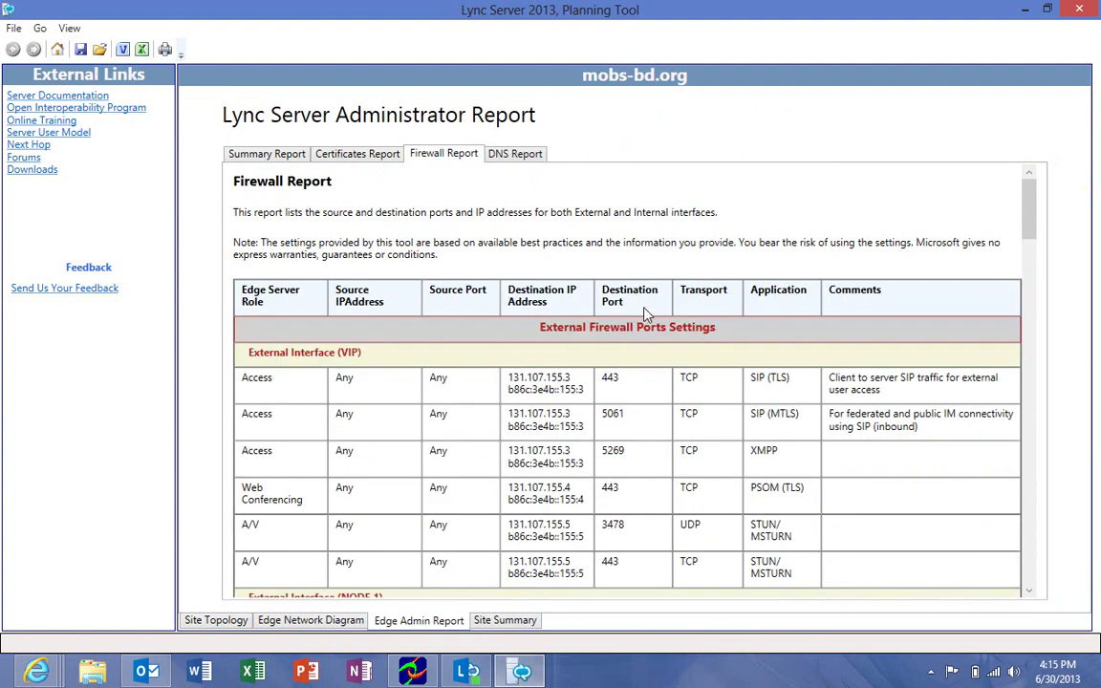
# Examine the external firewall port settings in the firewall report and open the DNS report.
pyautogui.scroll(-3, 632, 313)
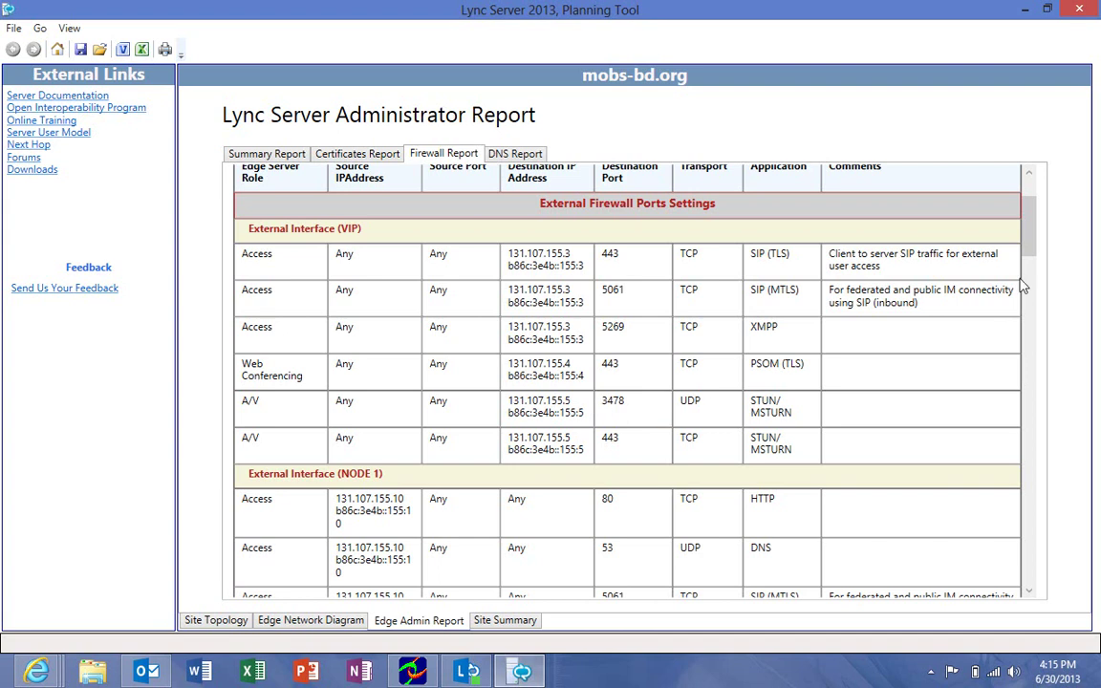
pyautogui.moveTo(1027, 227); pyautogui.dragTo(977, 191)
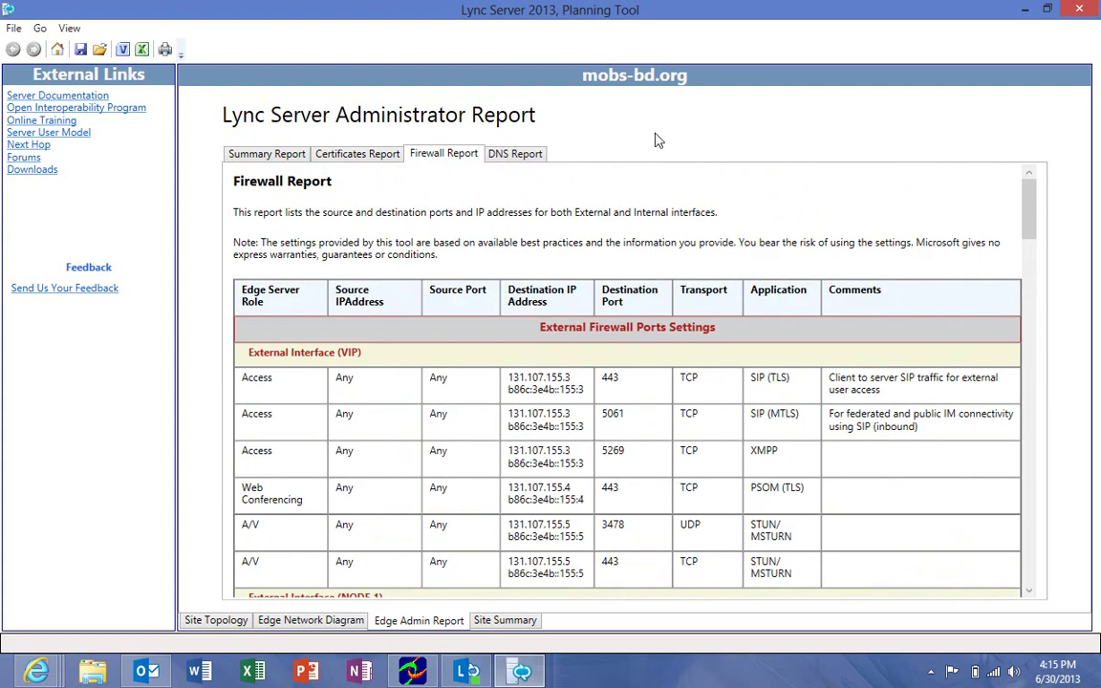
pyautogui.click(513, 156)
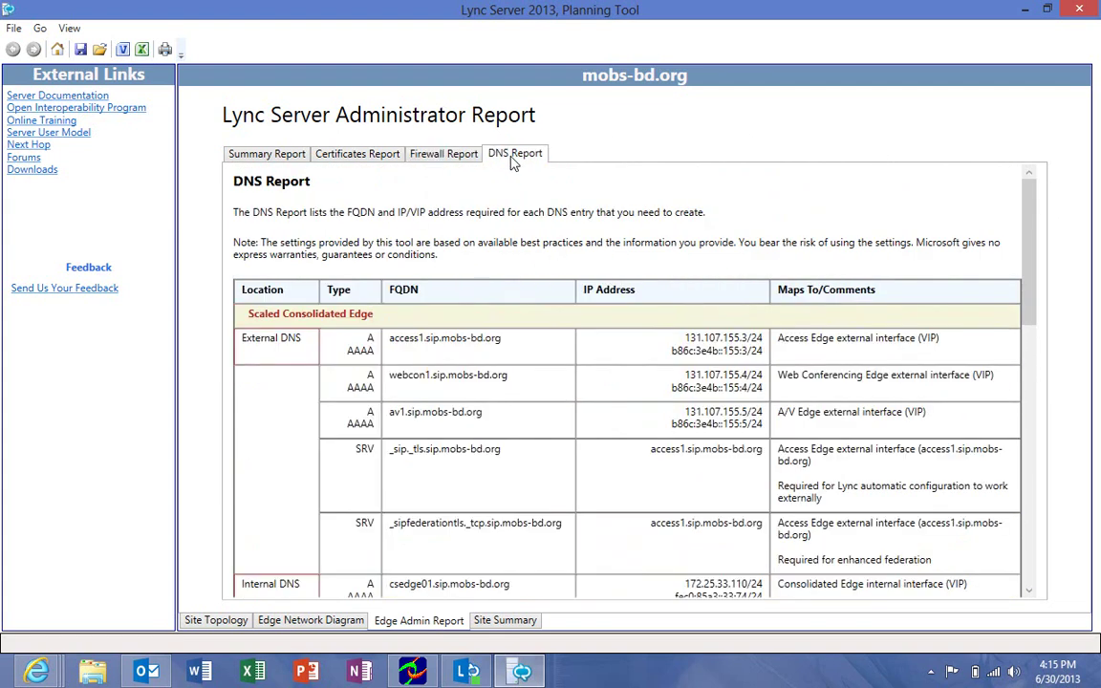
# Review the certificates report for the edge, reverse proxy and next hop pool, and open the site summary.
pyautogui.click(363, 157)
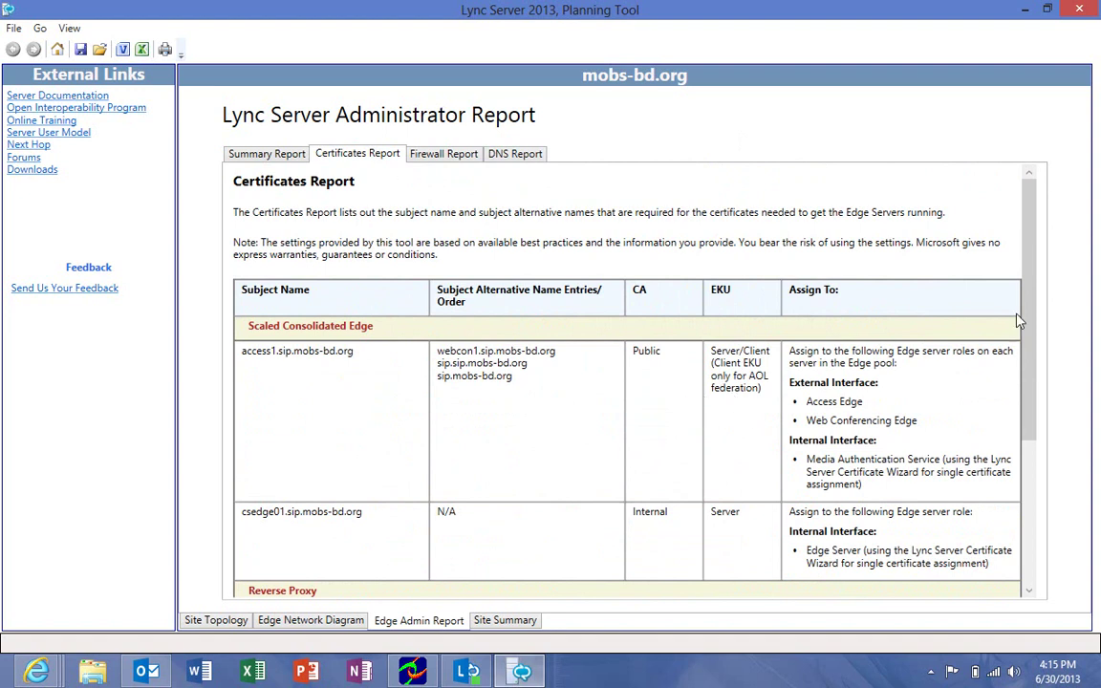
pyautogui.moveTo(1019, 322); pyautogui.dragTo(1015, 471)
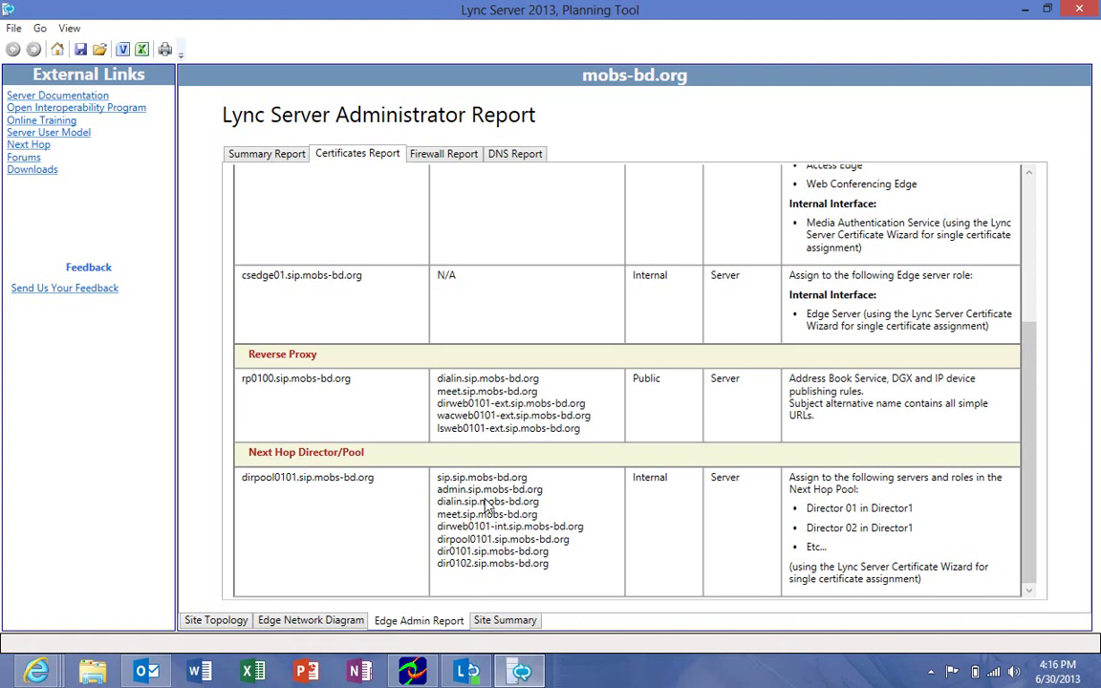
pyautogui.scroll(2, 485, 507)
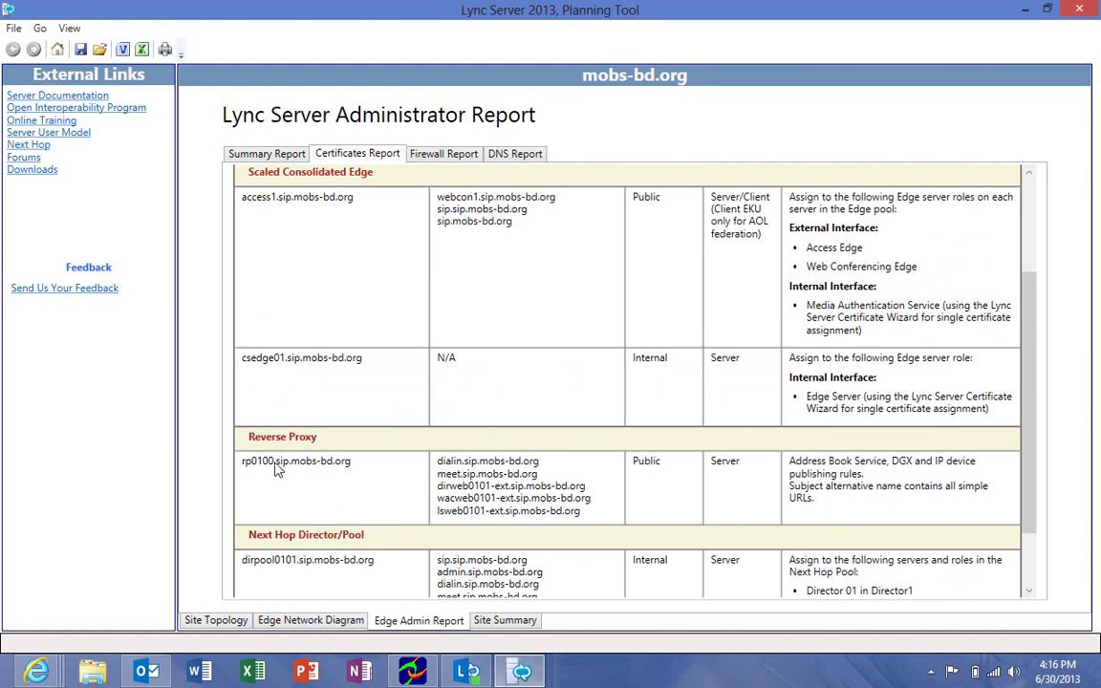
pyautogui.scroll(4, 642, 475)
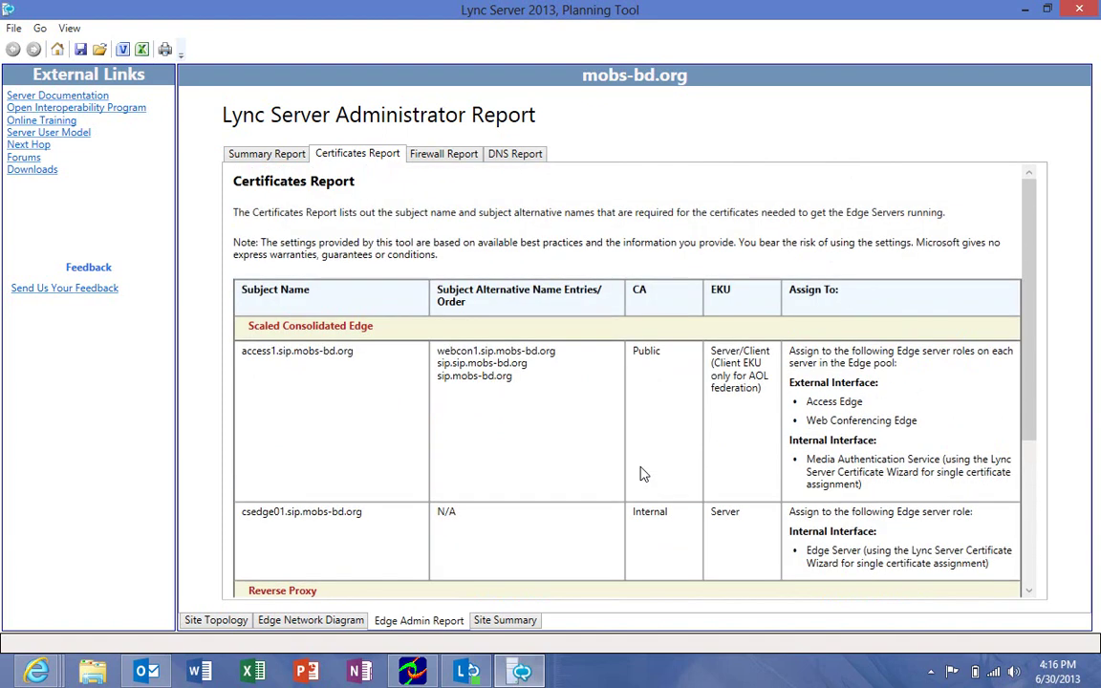
pyautogui.click(515, 622)
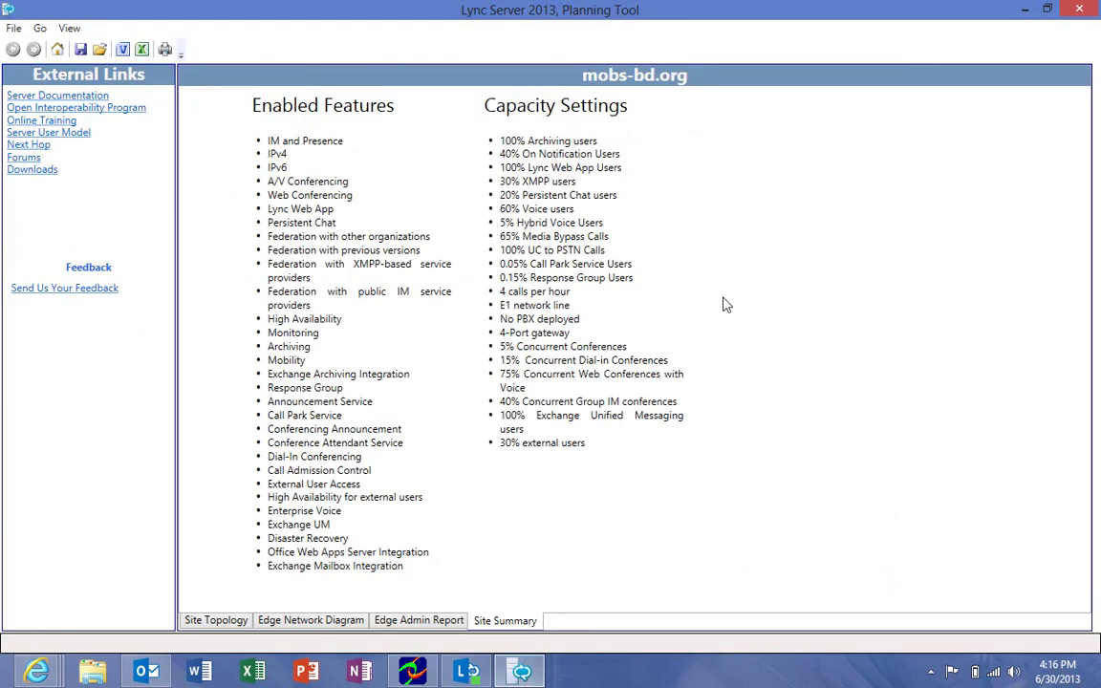
# Check the Exchange UM Server and Edge Server hardware and port requirements from the site topology, returning to the topology diagram.
pyautogui.click(236, 622)
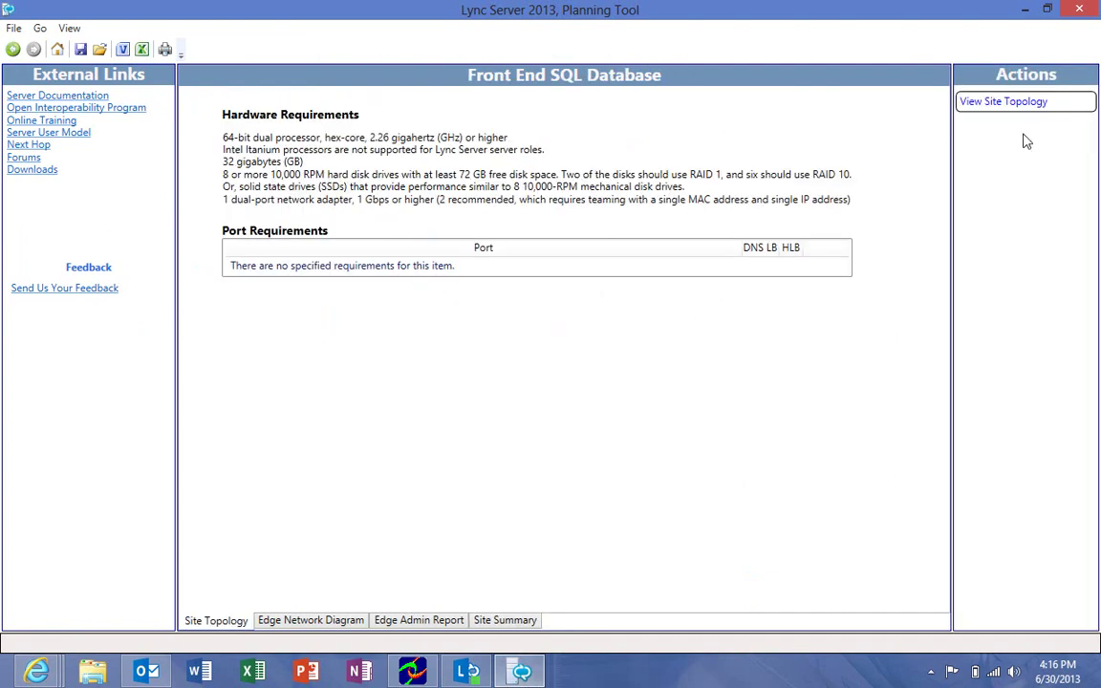
pyautogui.click(999, 104)
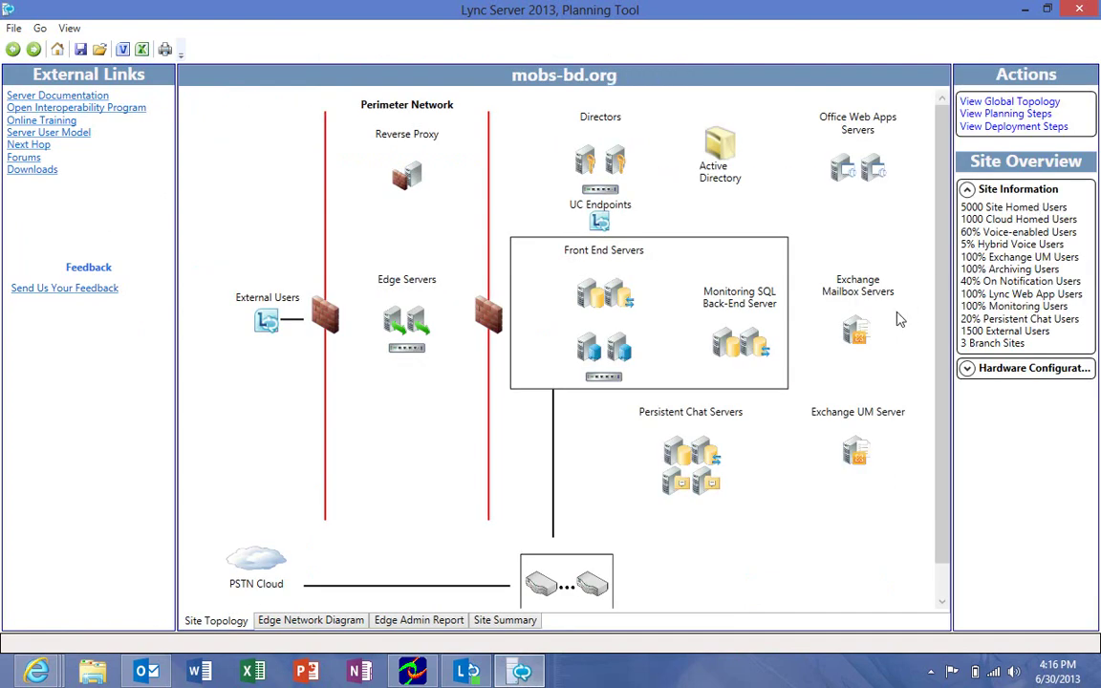
pyautogui.doubleClick(855, 455)
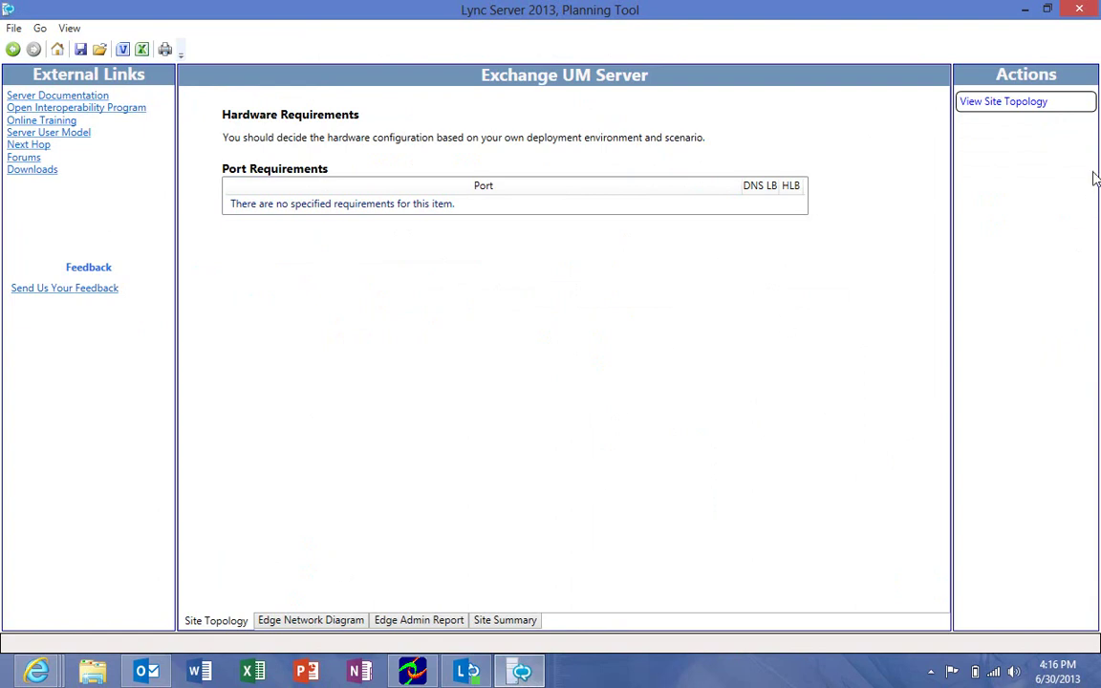
pyautogui.click(1002, 103)
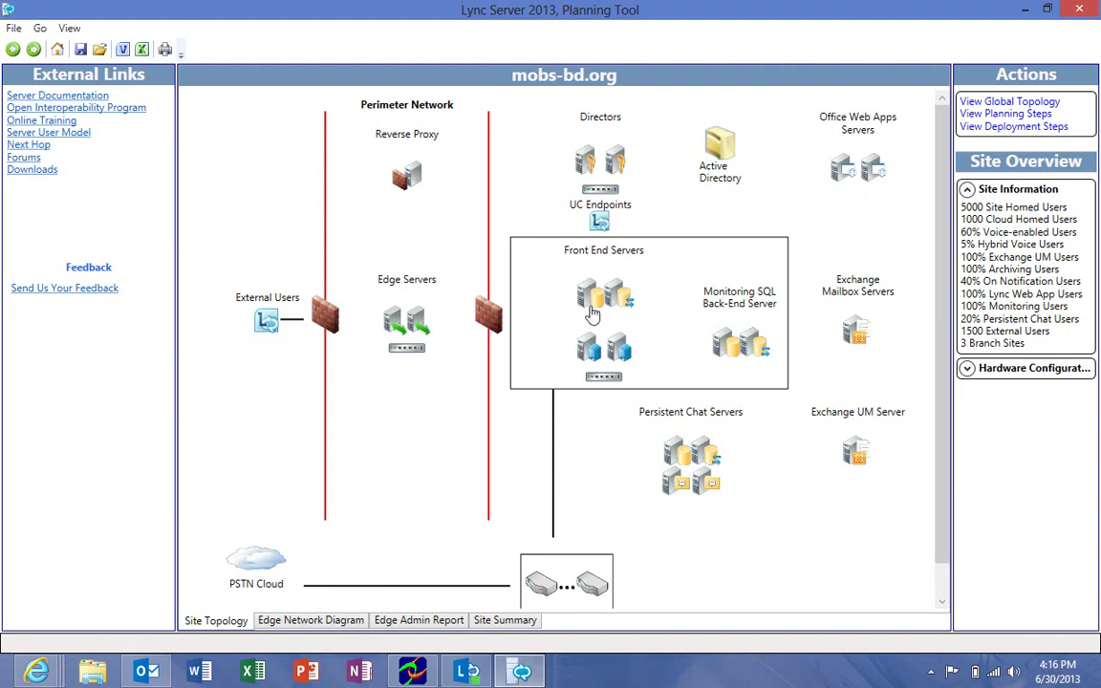
pyautogui.moveTo(597, 304)
pyautogui.doubleClick(365, 296)
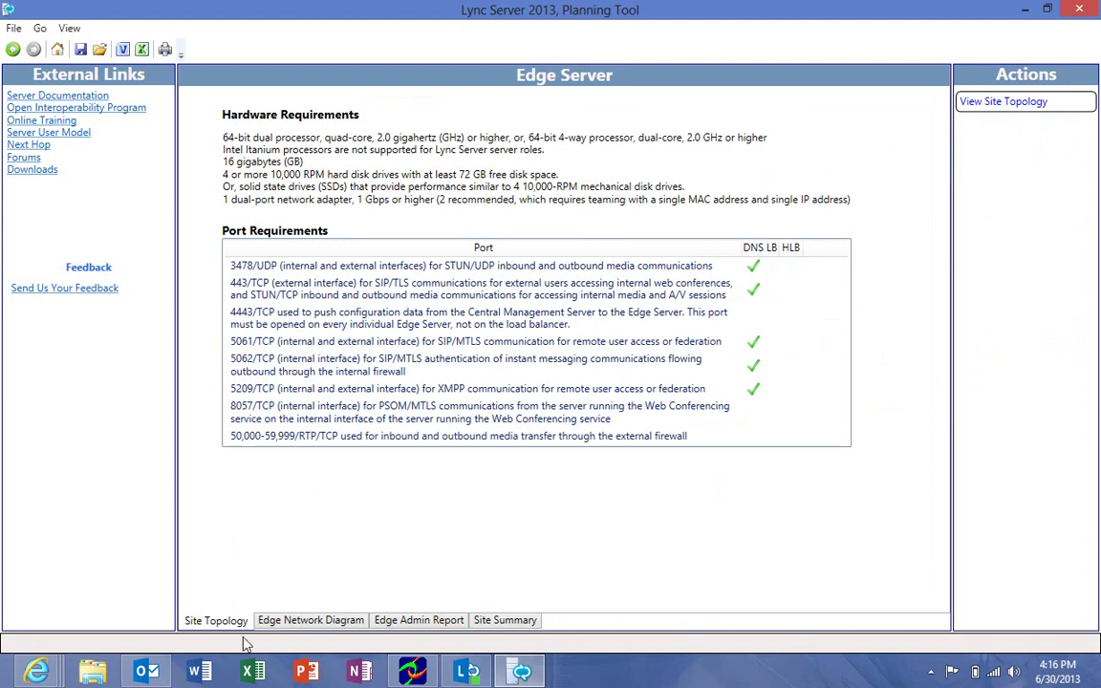
pyautogui.click(1012, 101)
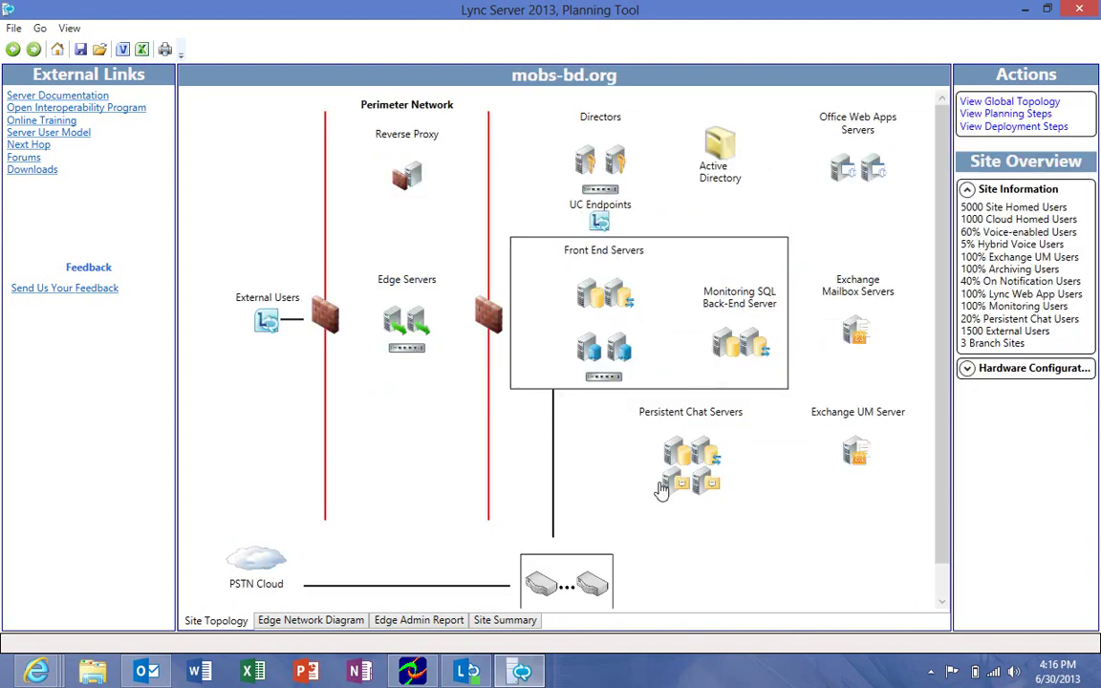
# Return to the global topology, select the mobs-bd.org-dr site and examine the whole diagram.
pyautogui.click(1026, 107)
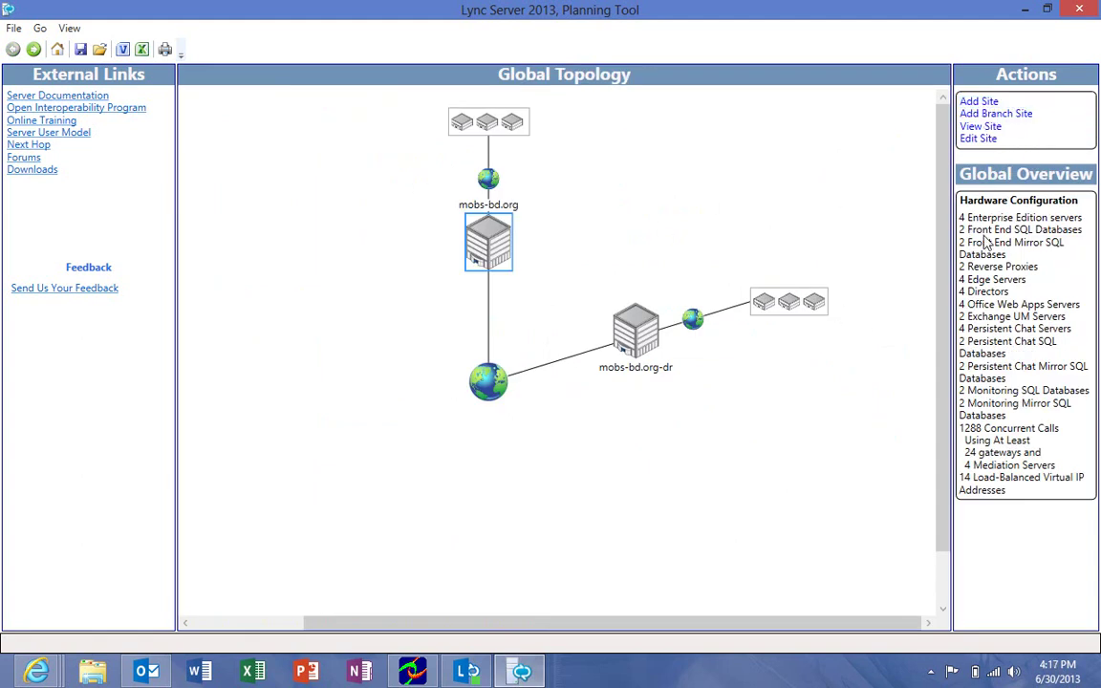
pyautogui.click(635, 335)
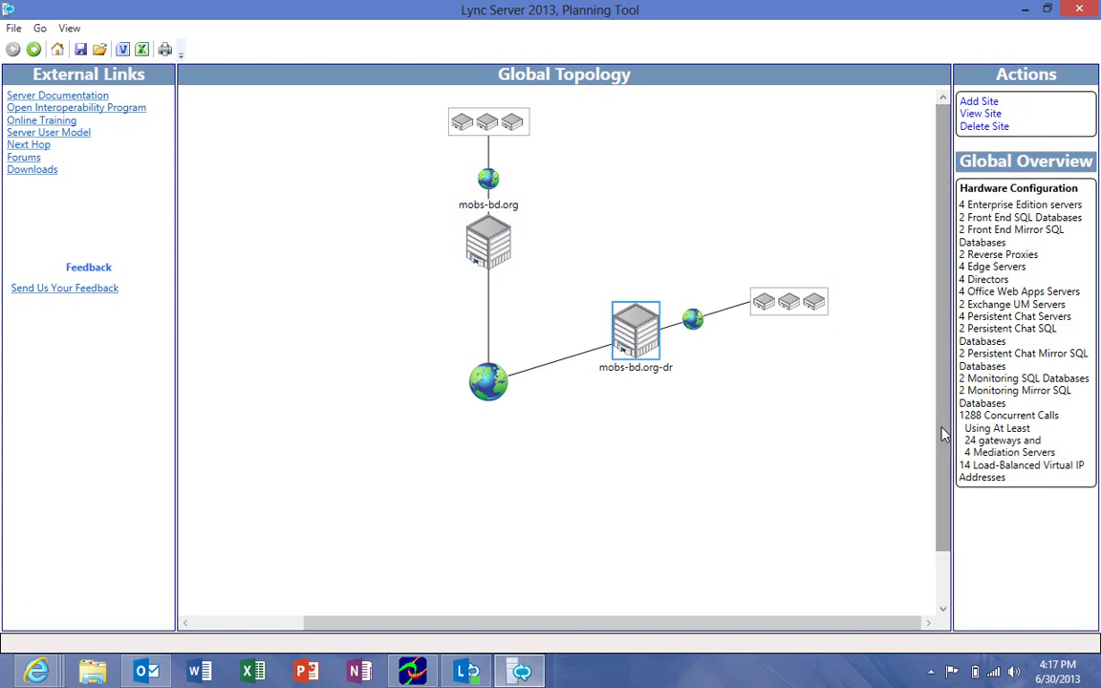
pyautogui.moveTo(944, 336)
pyautogui.mouseDown()
pyautogui.moveTo(946, 467)
pyautogui.moveTo(944, 325)
pyautogui.mouseUp()
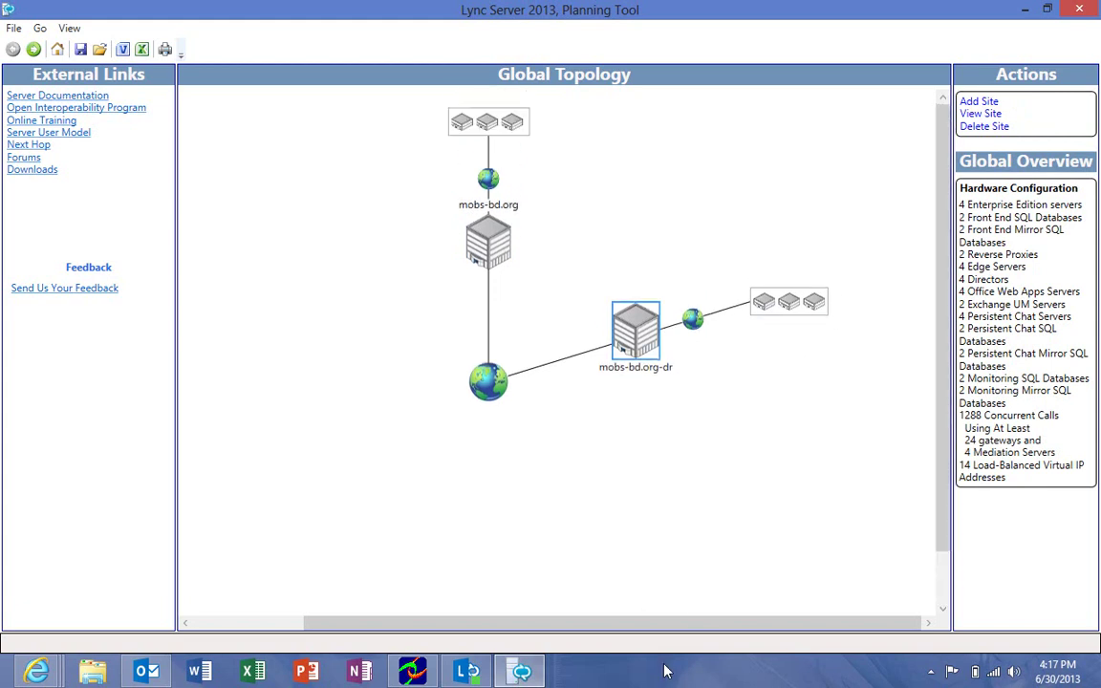
pyautogui.moveTo(684, 626); pyautogui.dragTo(427, 638)
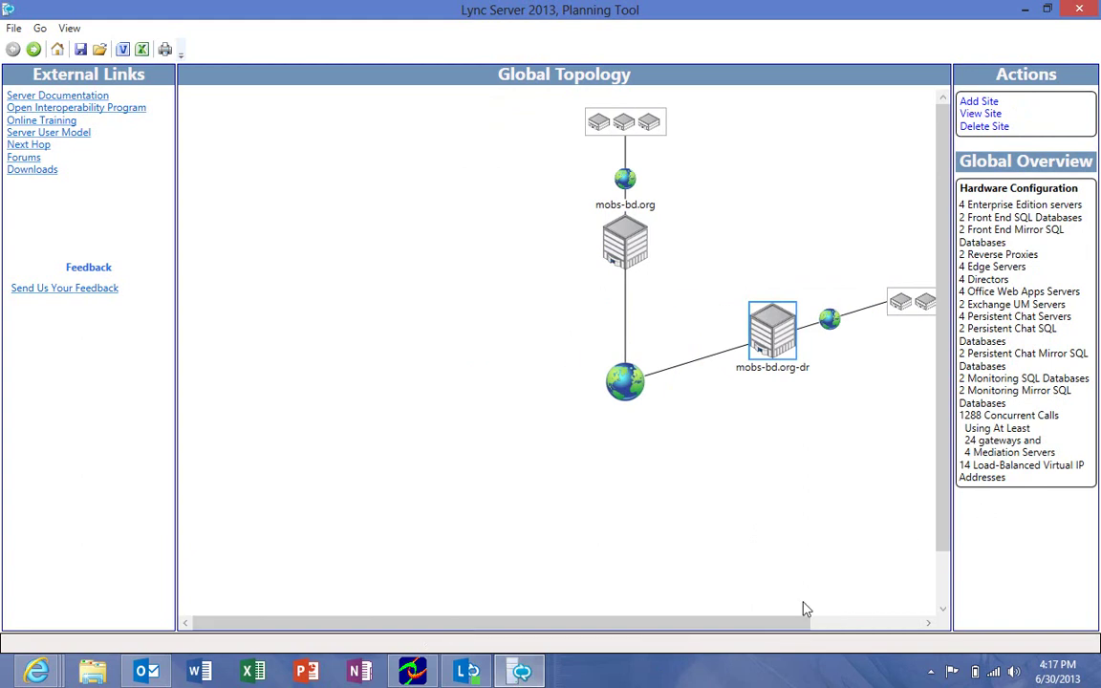
pyautogui.moveTo(524, 631); pyautogui.dragTo(713, 634)
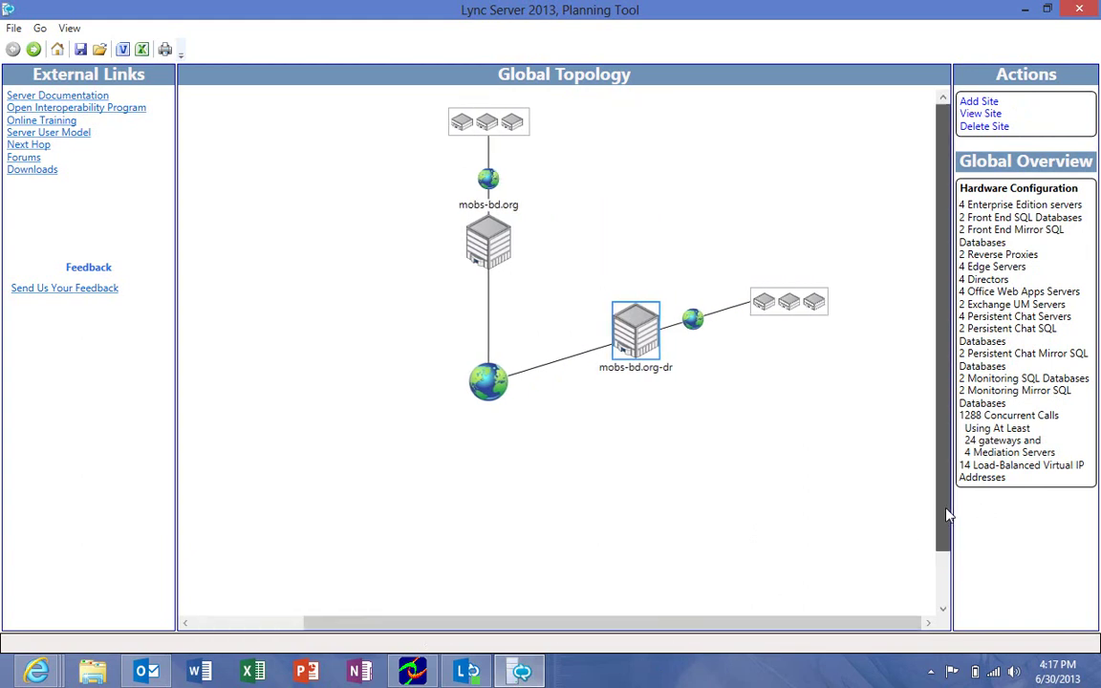